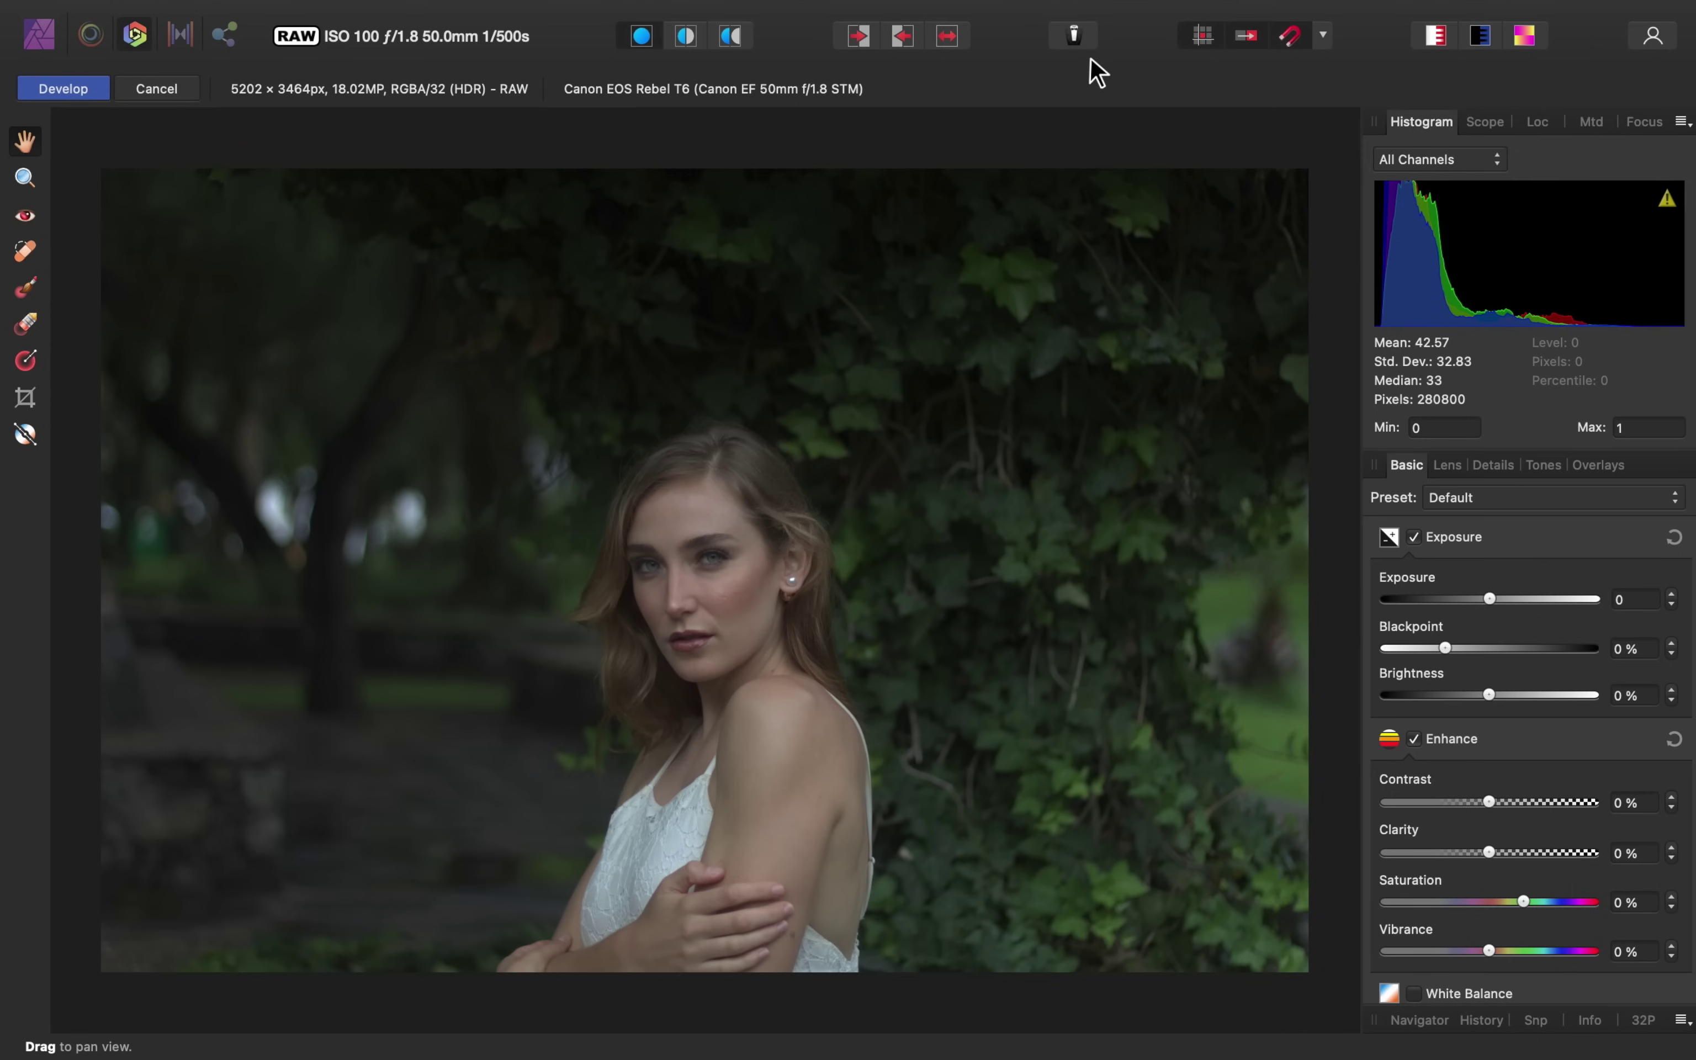
Step: Try the Develop Assistant's tone curve option, then set it back to take no action
click(1080, 41)
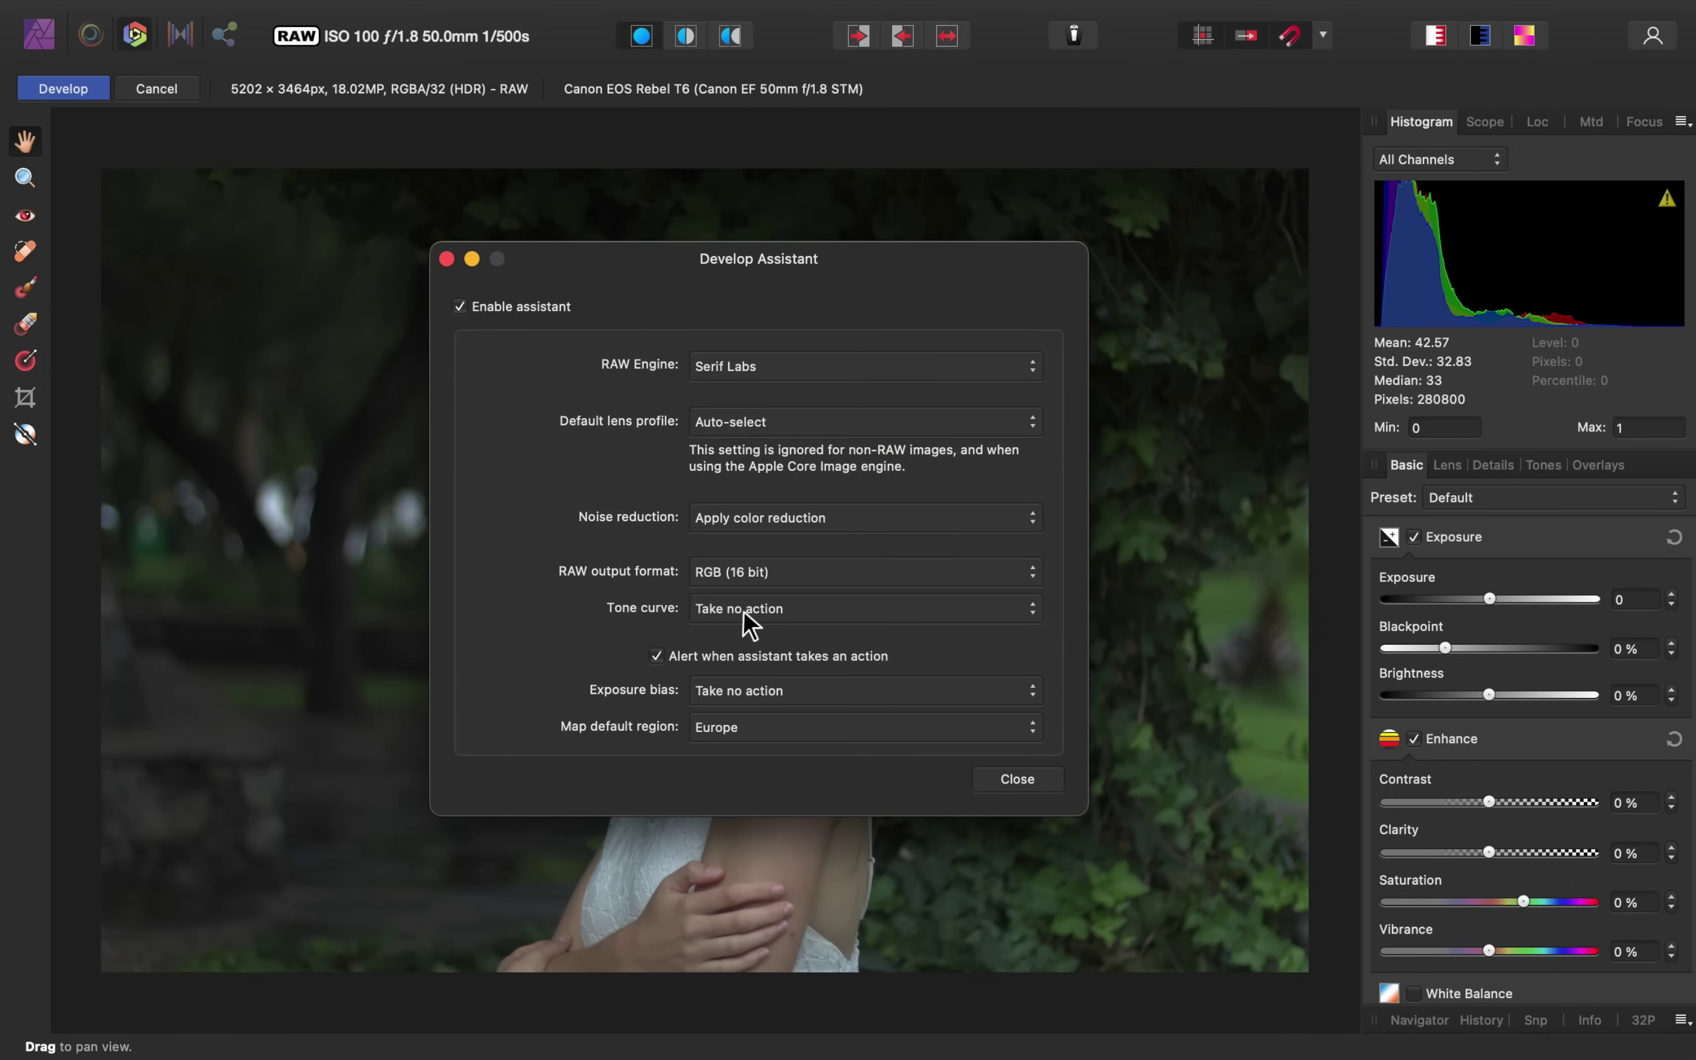
click(794, 610)
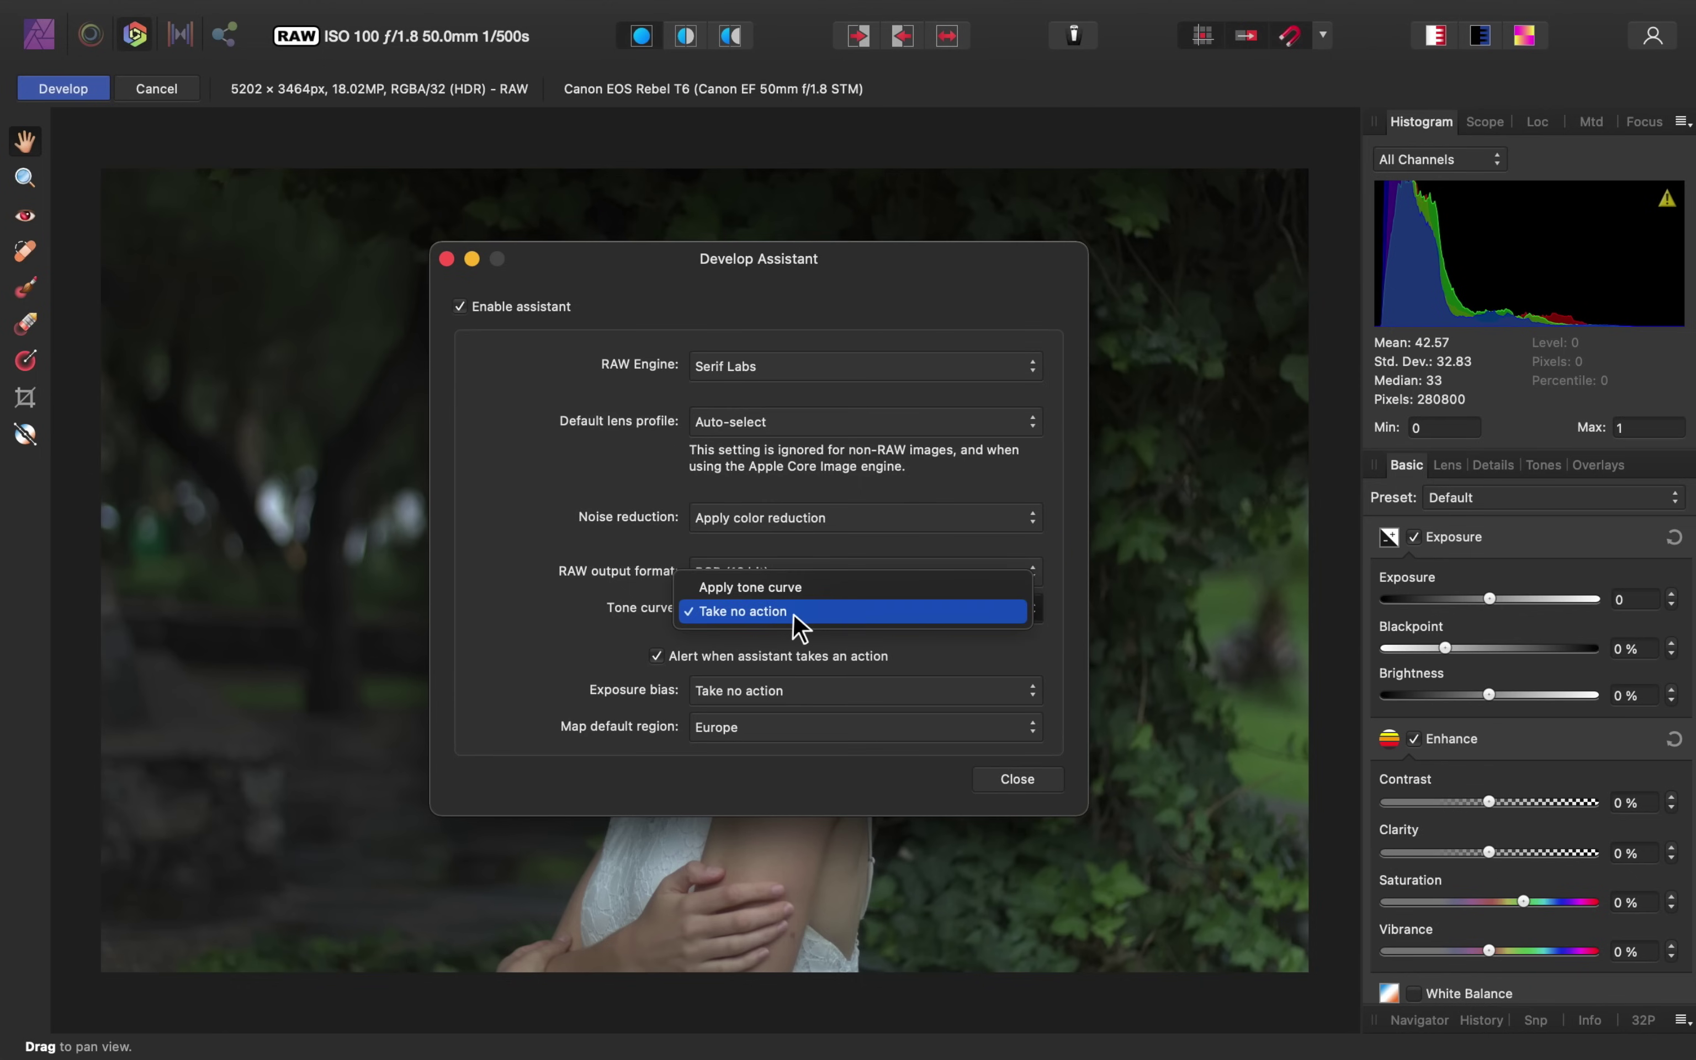
click(806, 596)
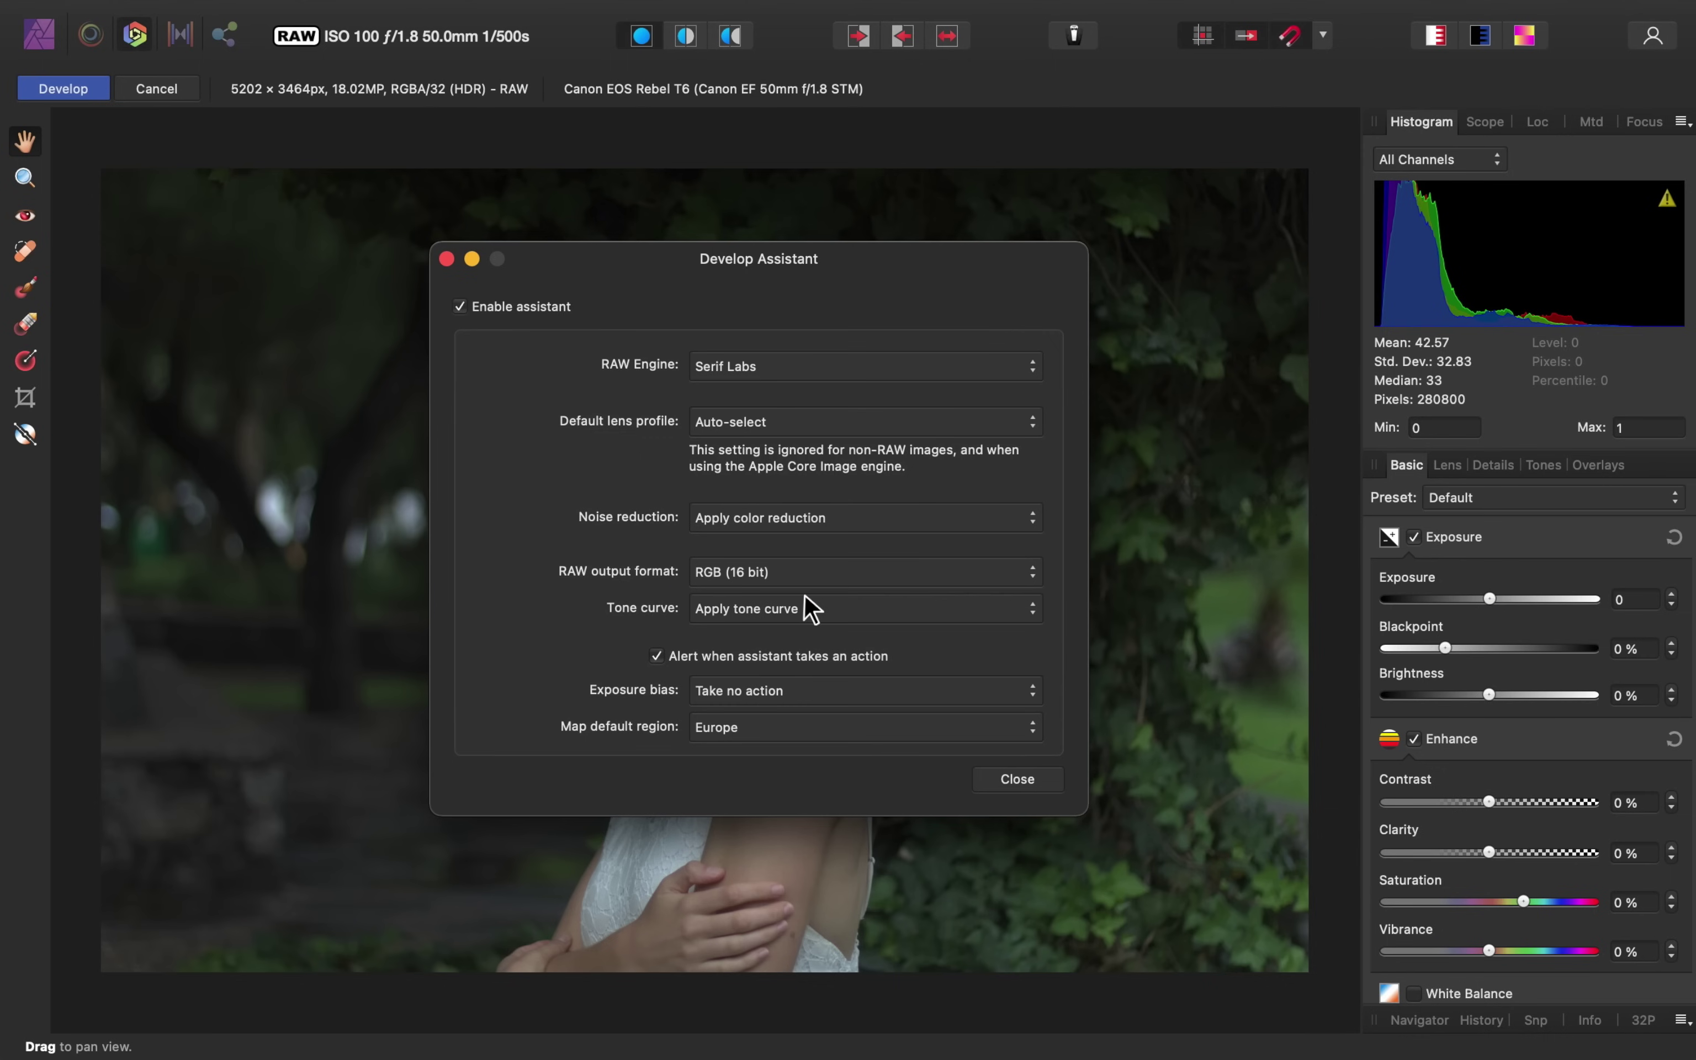
drag(946, 278, 434, 198)
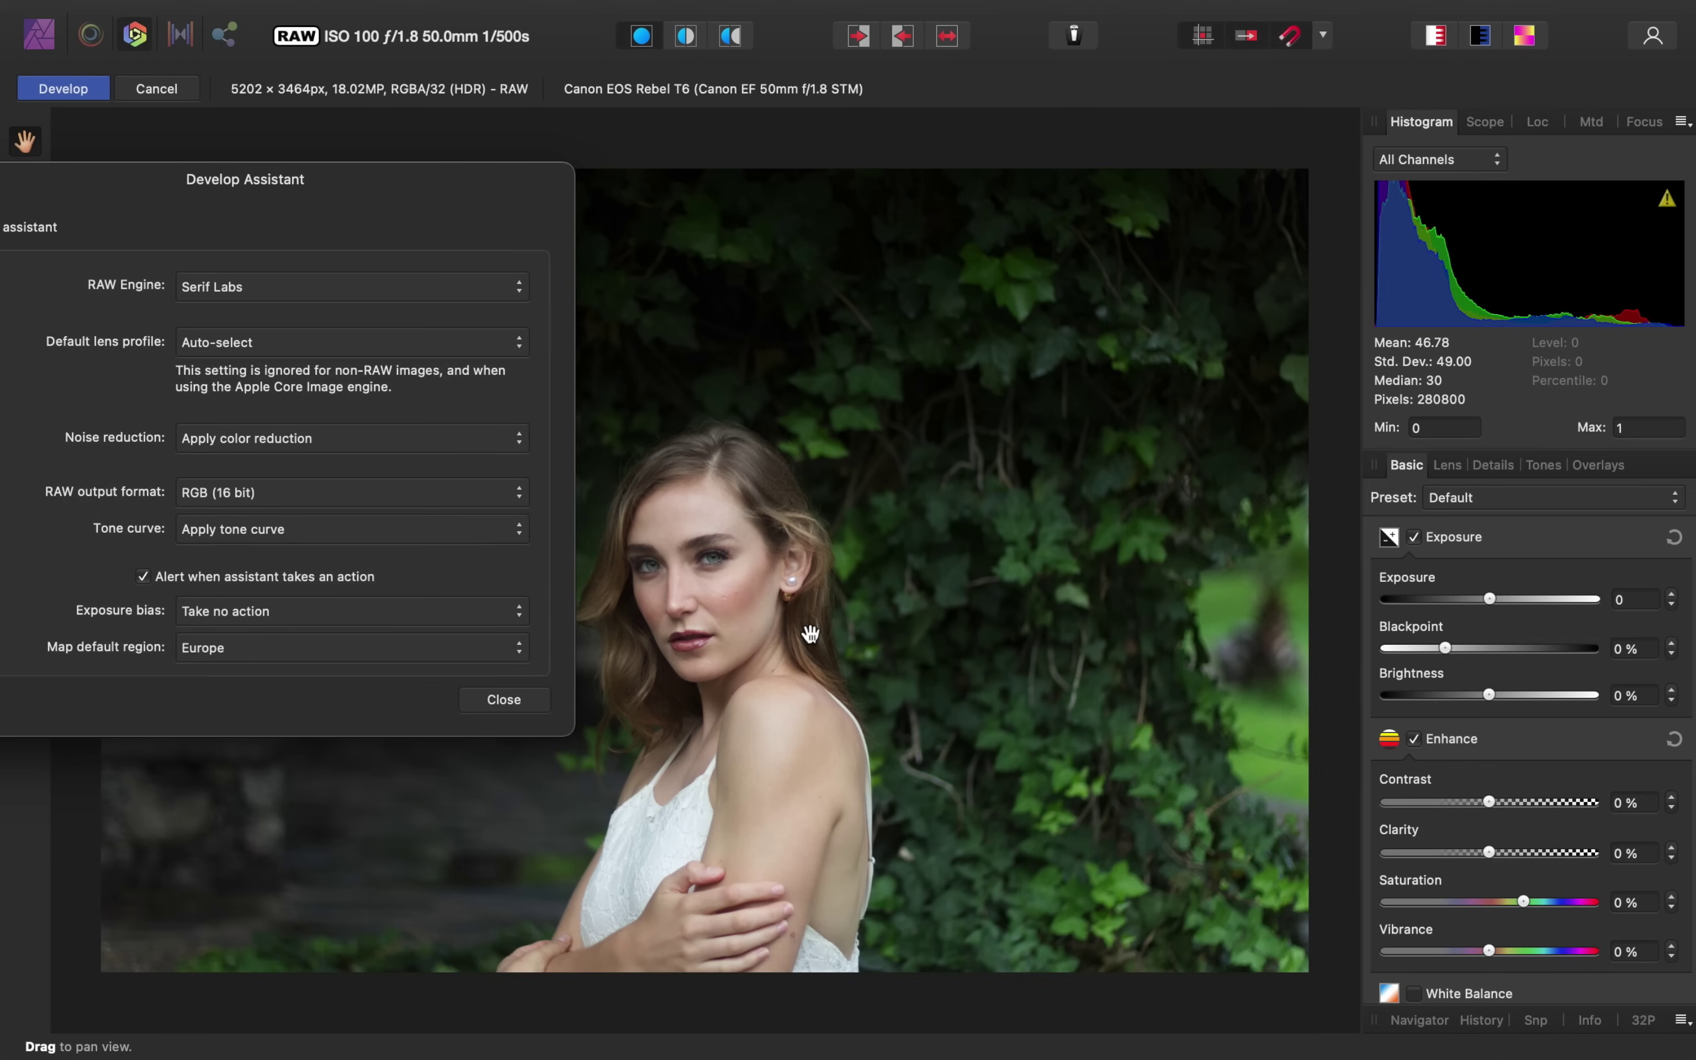
click(442, 533)
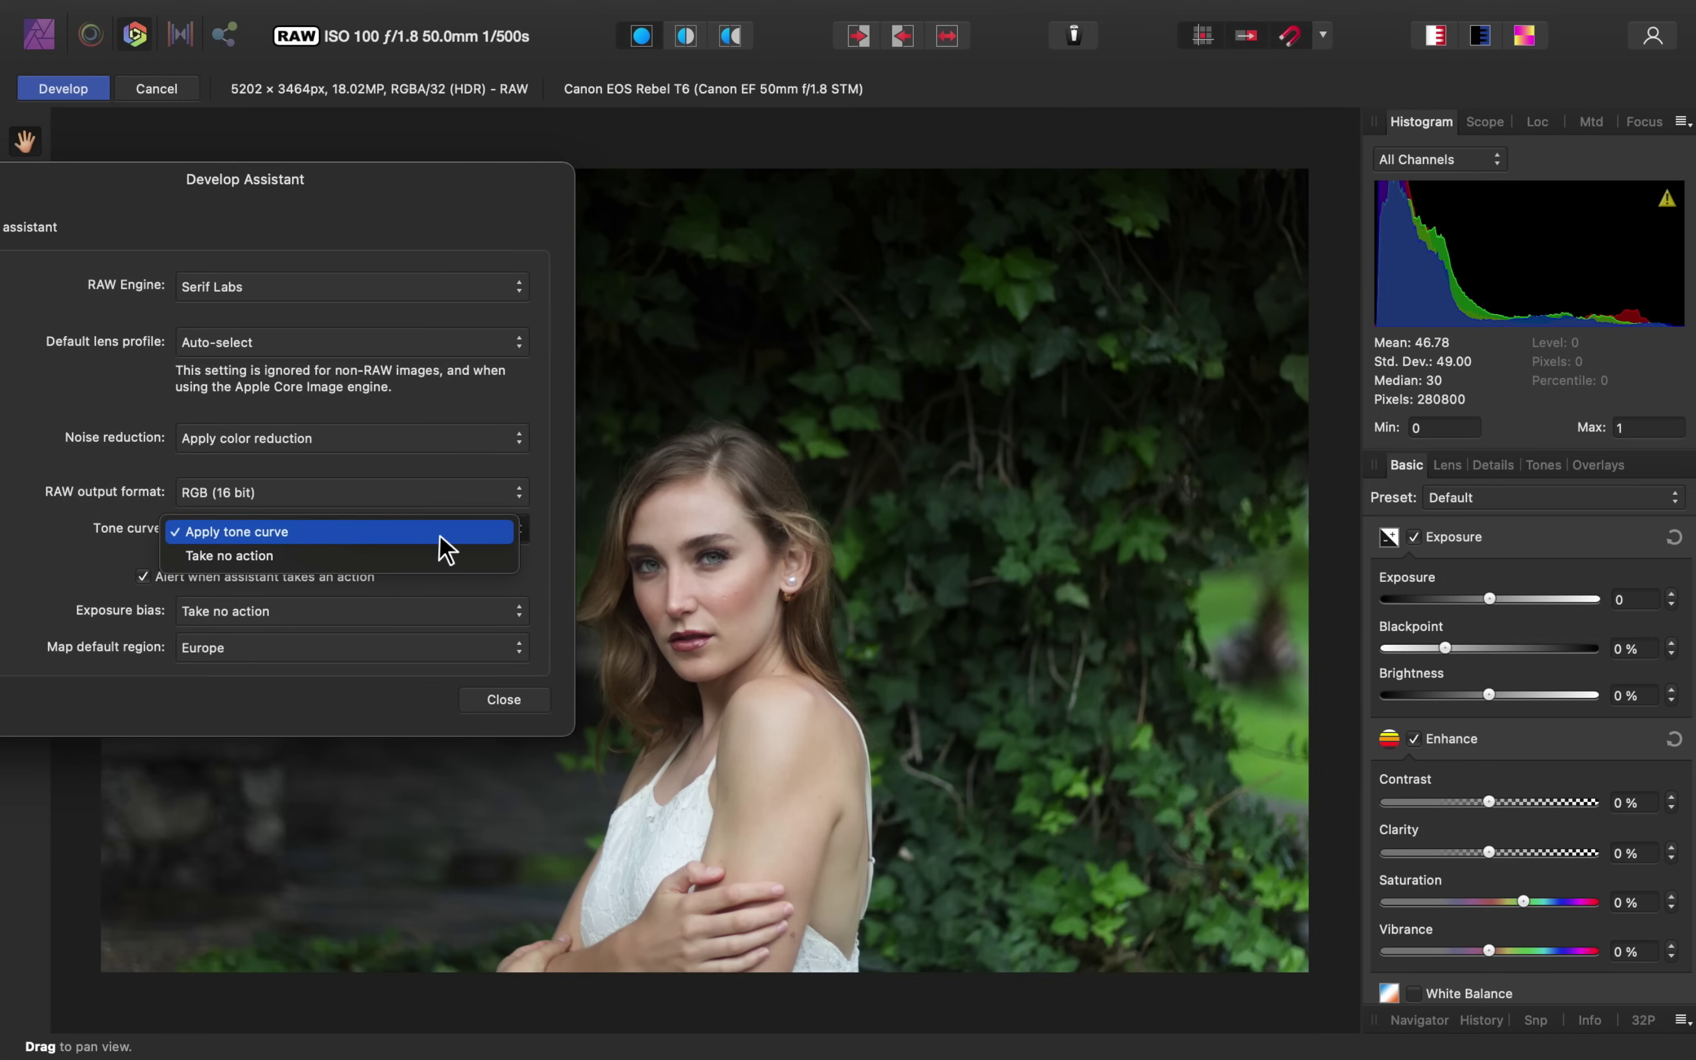
click(363, 558)
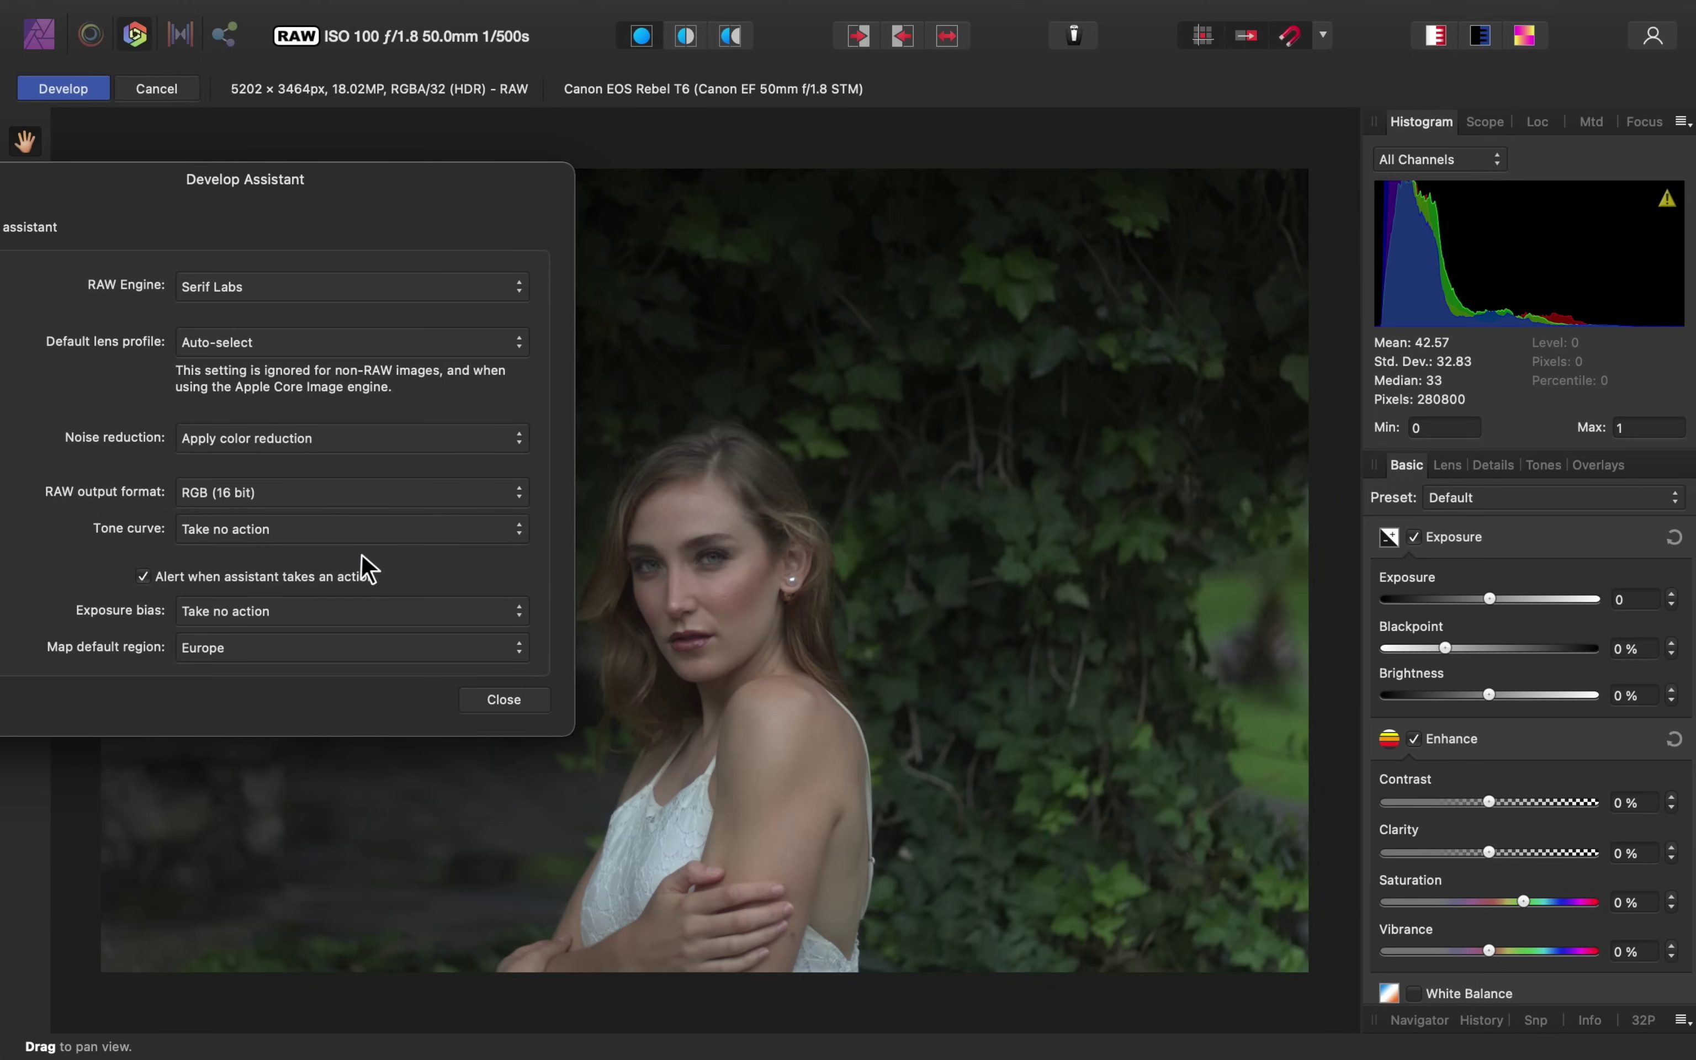
drag(395, 203, 875, 270)
click(998, 775)
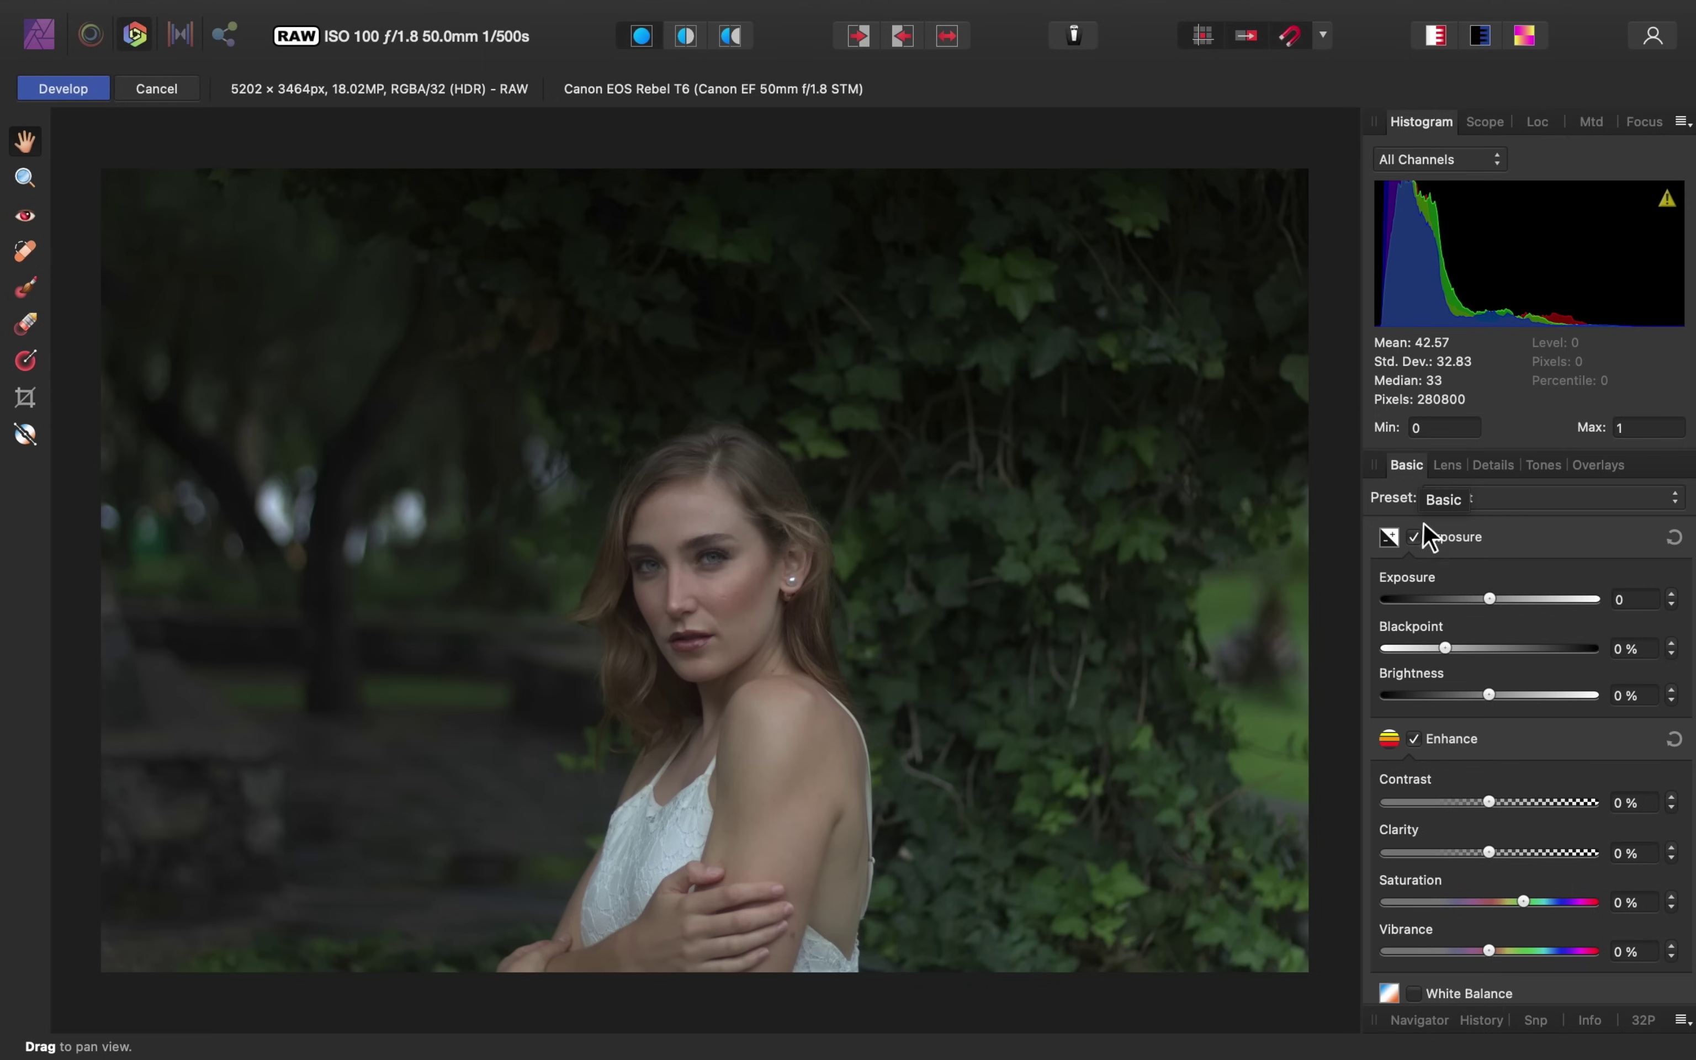
Step: Raise the Exposure slider to 0.323 after testing higher and lower values
scroll(1444, 833, down, 3)
scroll(1444, 833, up, 3)
drag(1491, 597, 1534, 598)
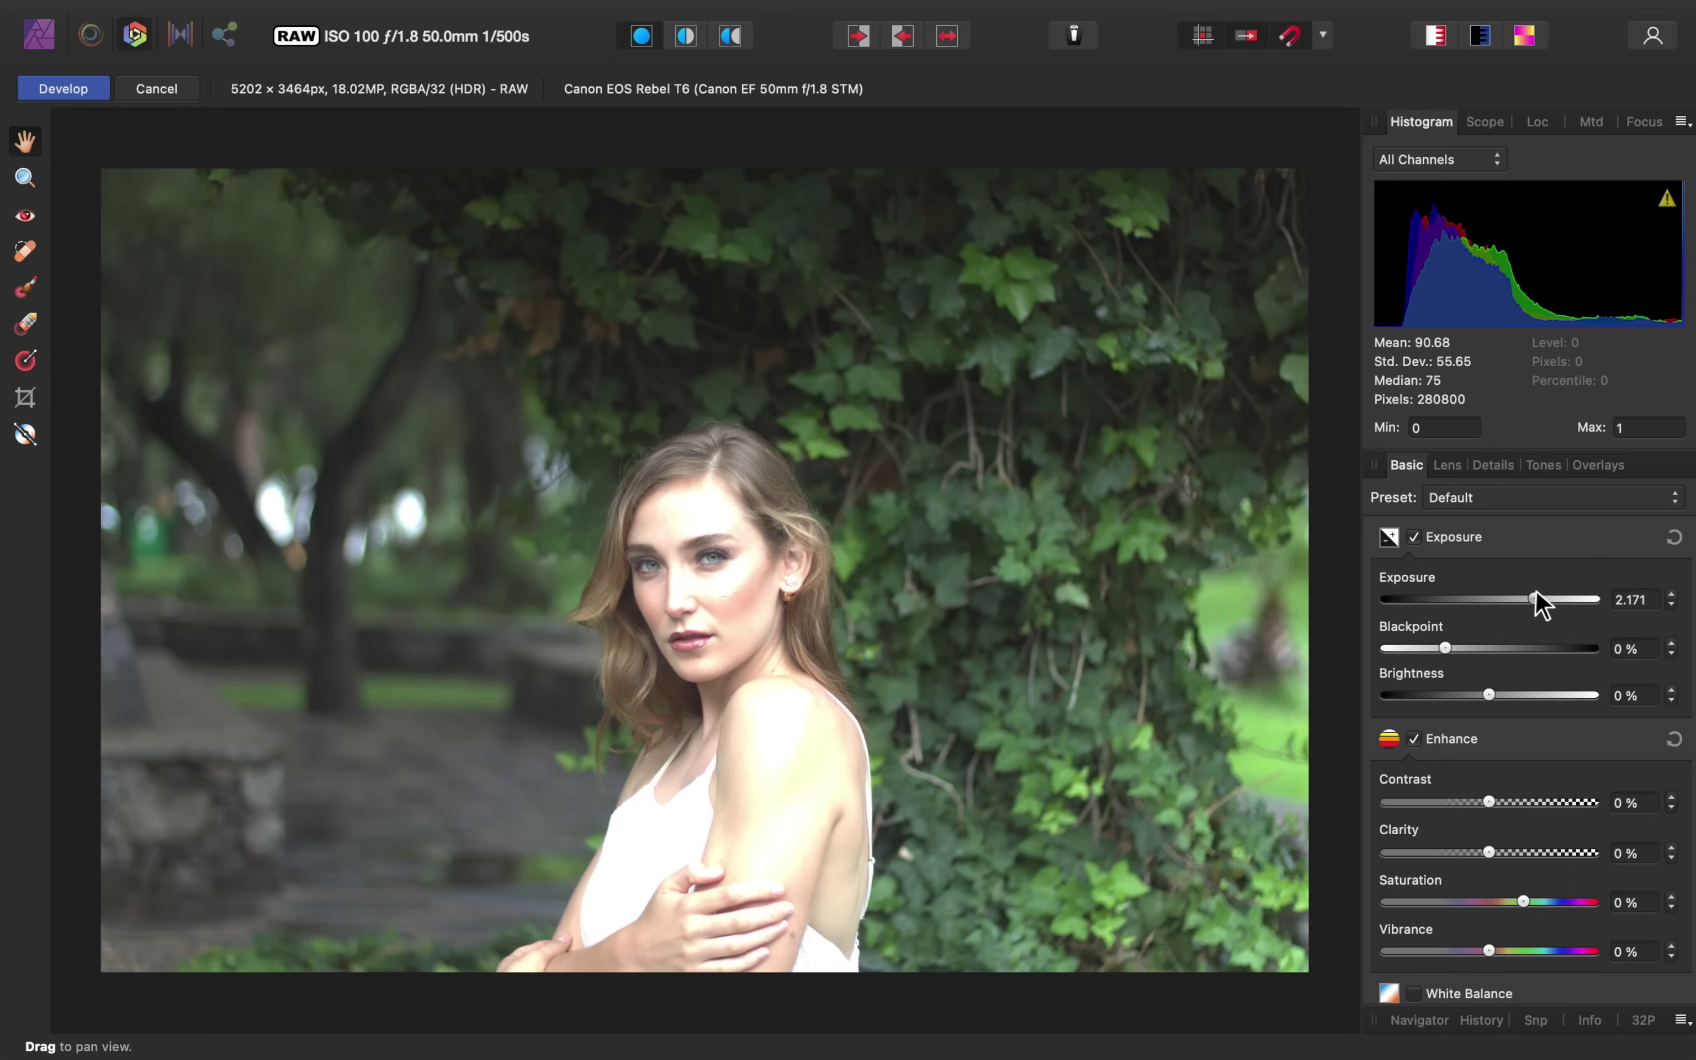
mouse_move(1524, 304)
drag(1529, 597, 1490, 600)
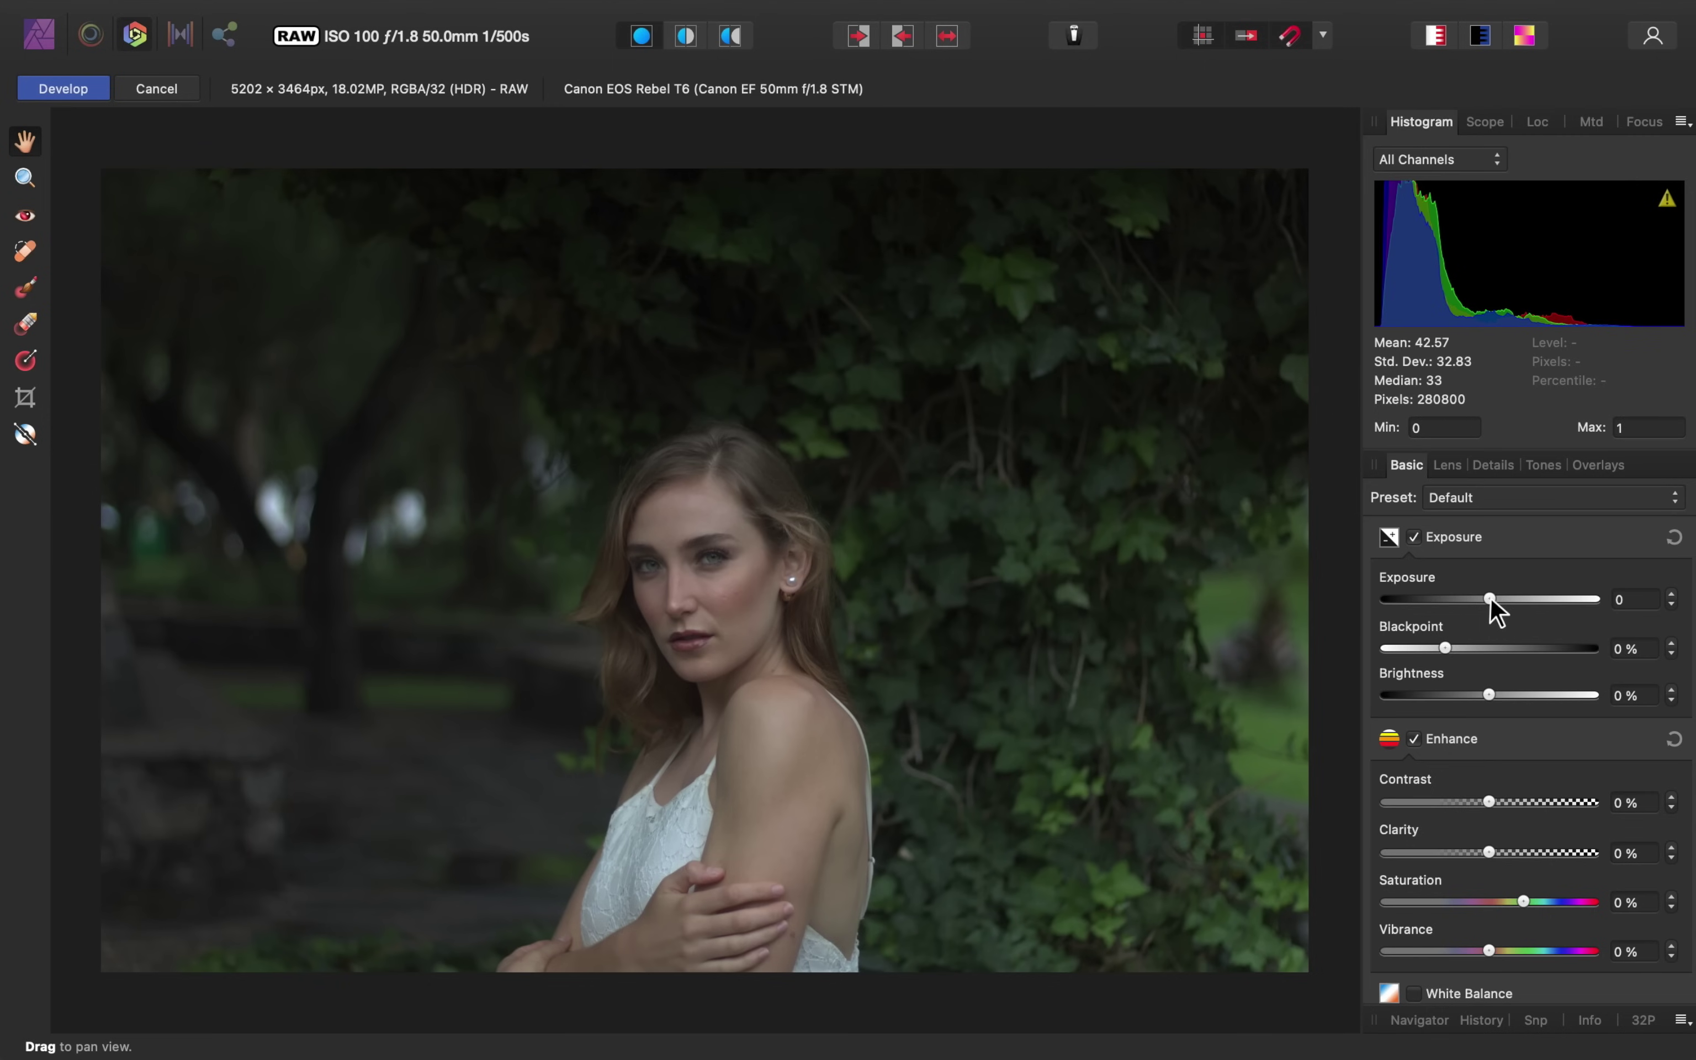
drag(1491, 600, 1497, 600)
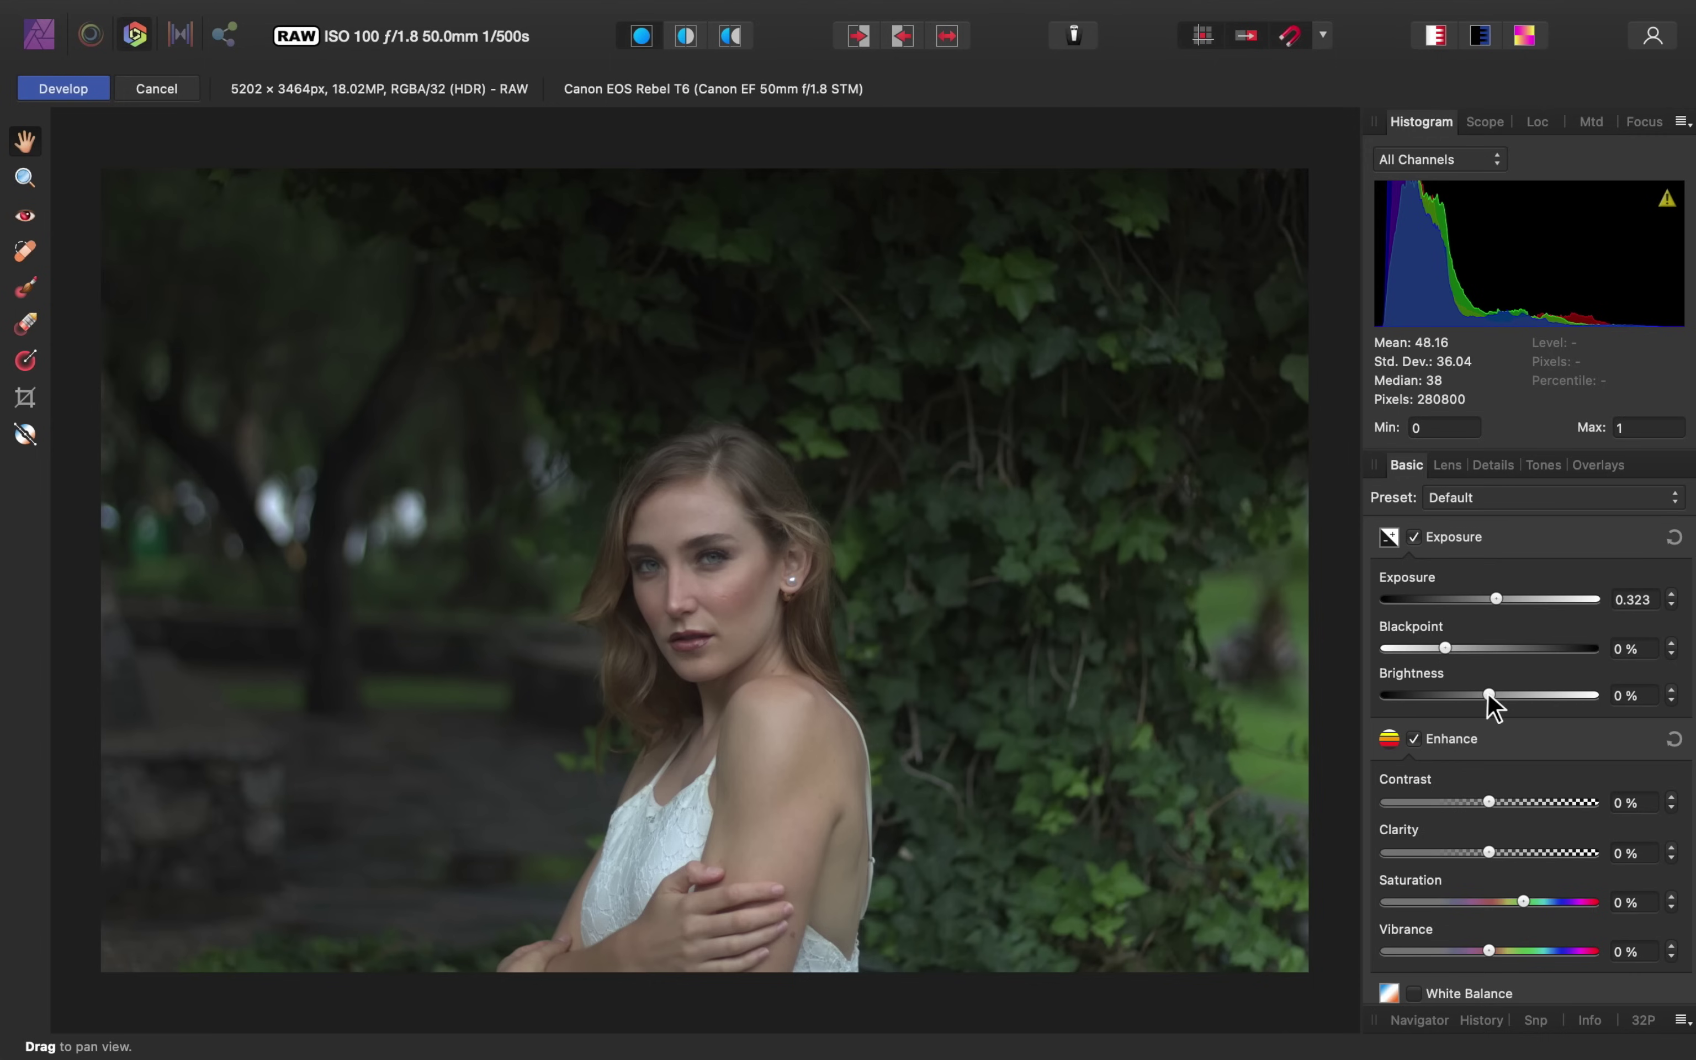
Step: Set Brightness to 25% and Blackpoint to 2% in the Exposure section
drag(1502, 696, 1599, 696)
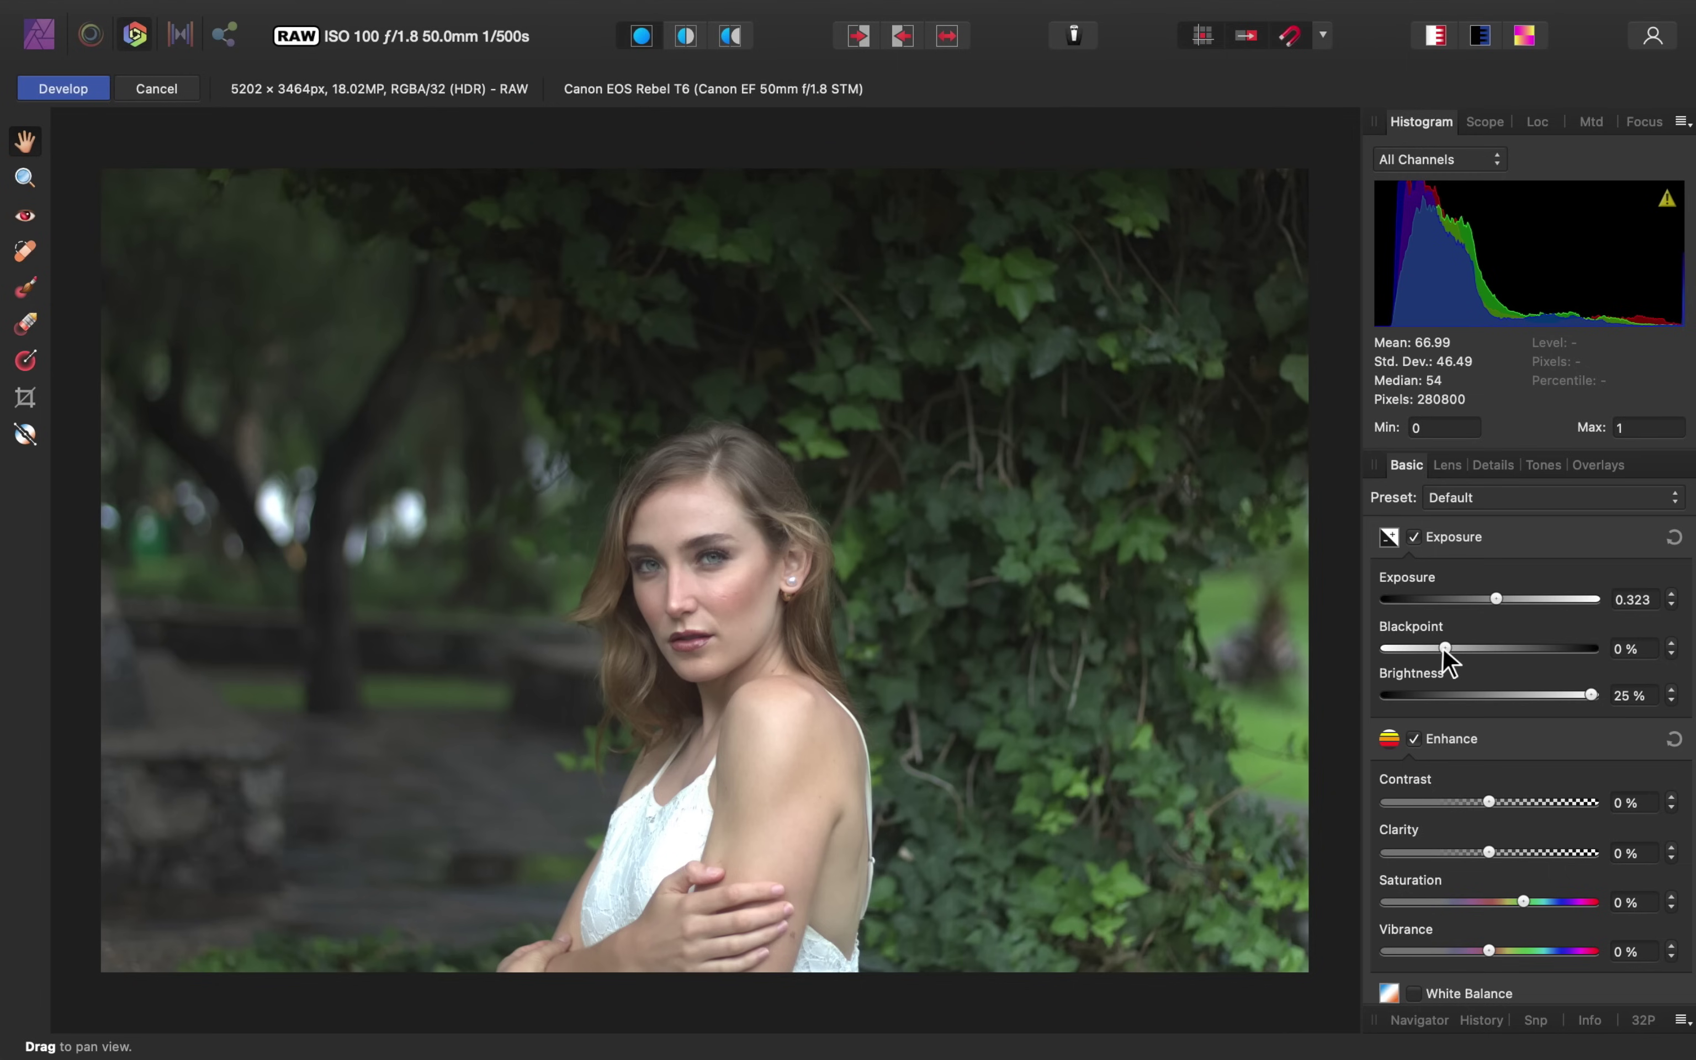
mouse_move(1444, 649)
mouse_down()
mouse_move(1529, 654)
mouse_move(1455, 650)
mouse_up()
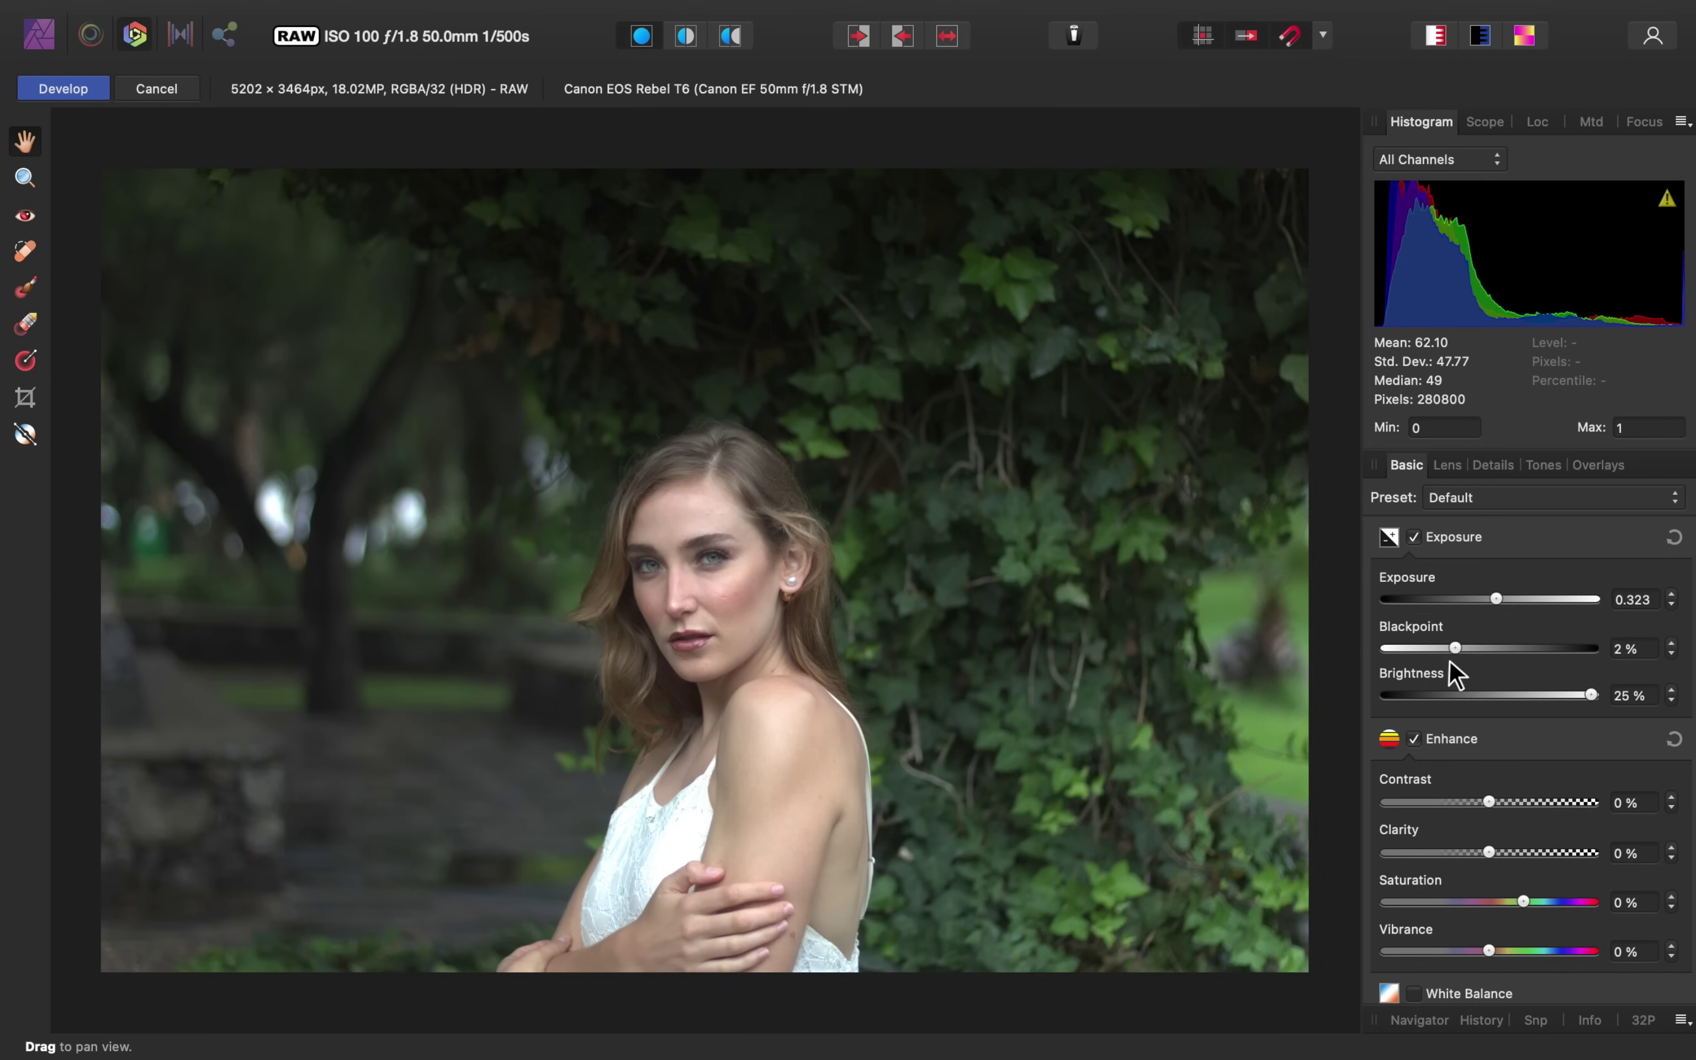
click(1415, 538)
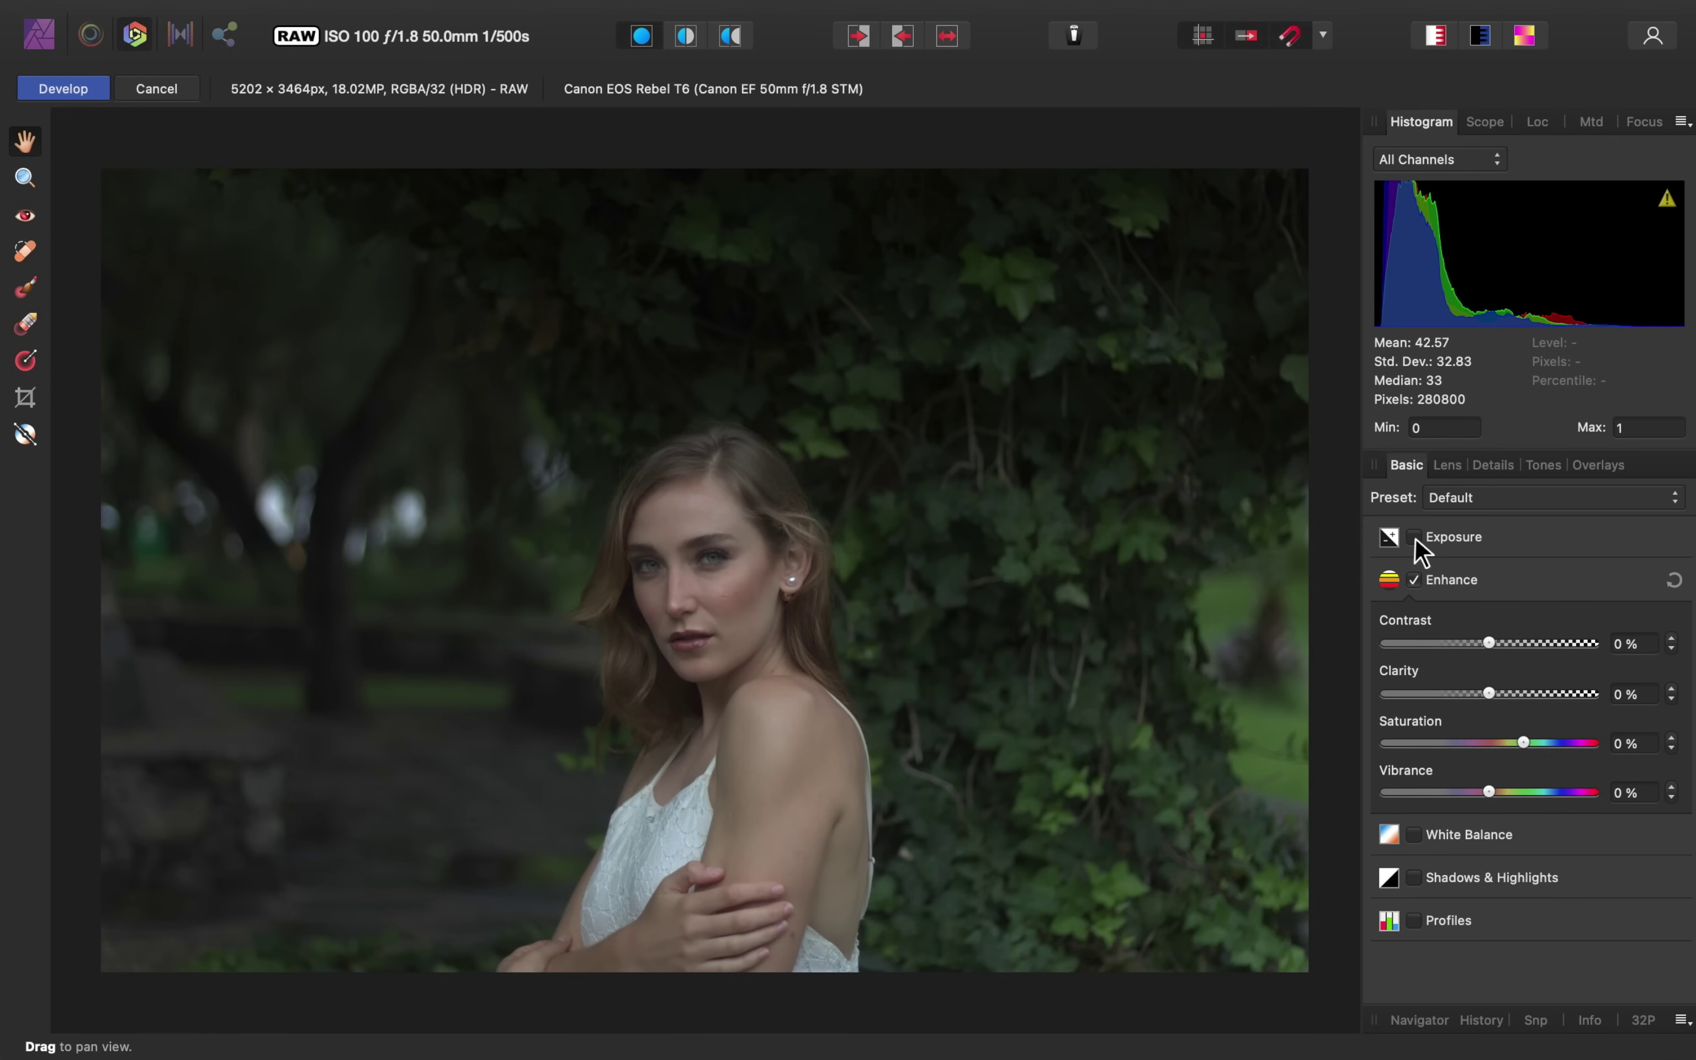
click(1414, 539)
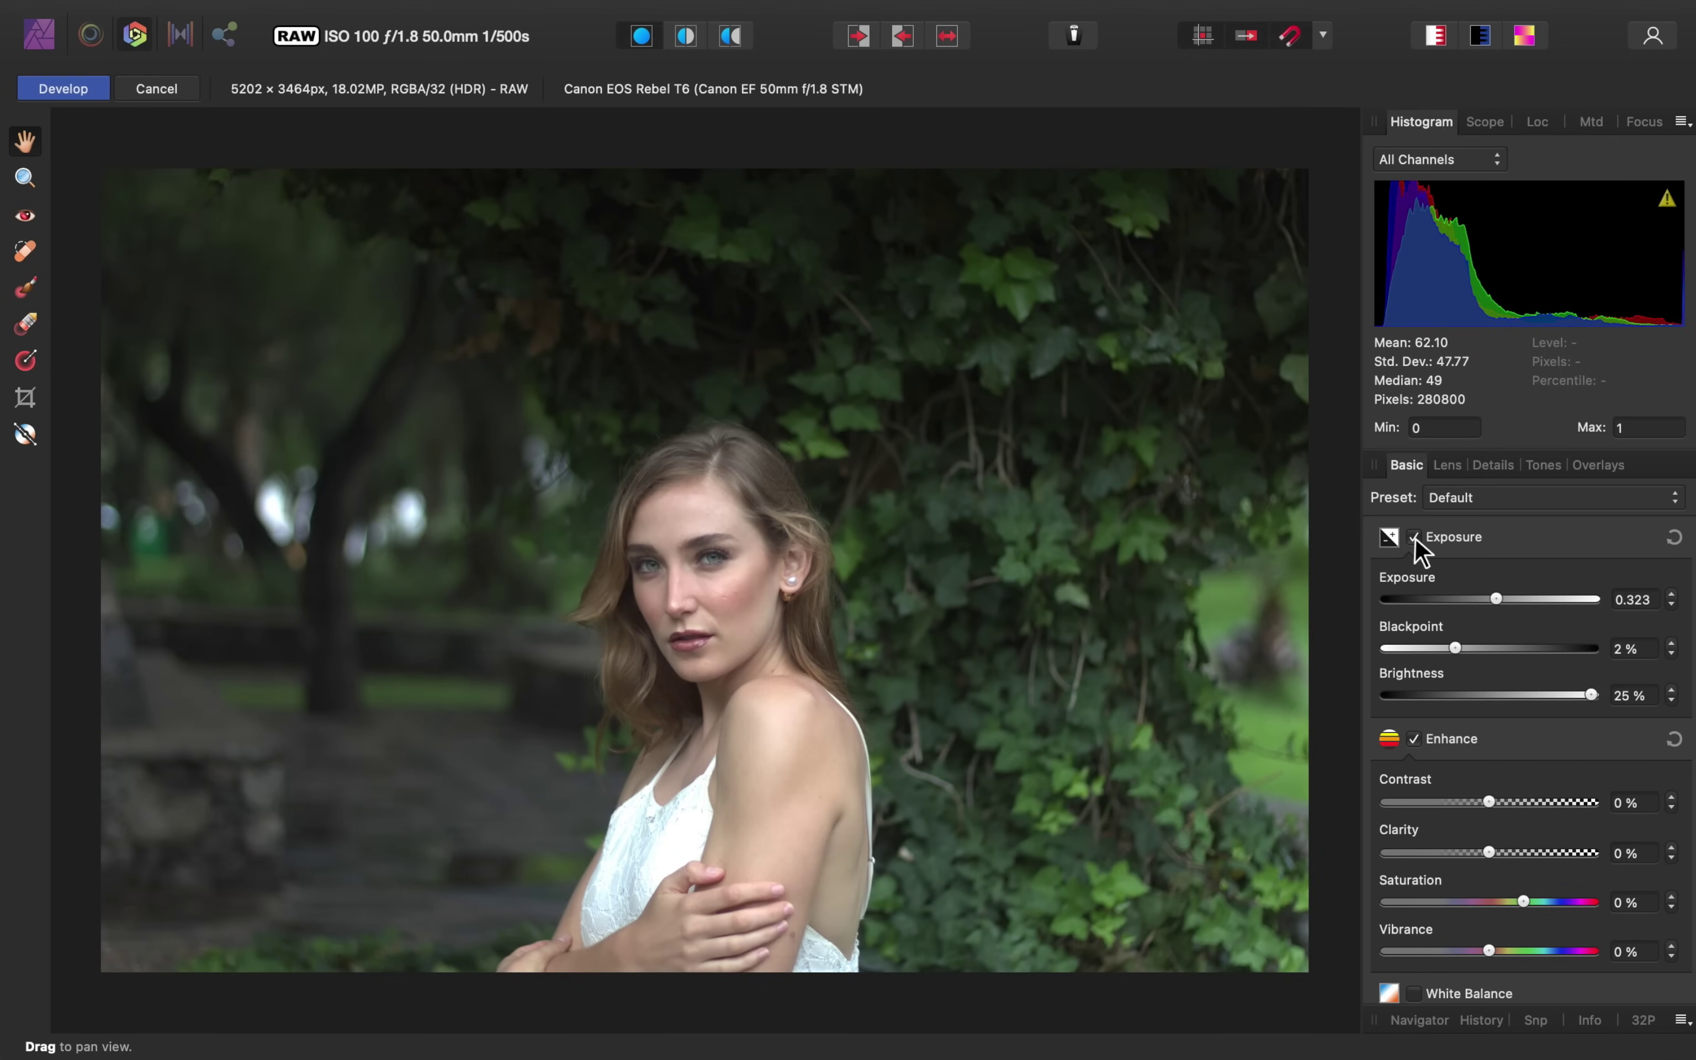
scroll(1488, 590, down, 3)
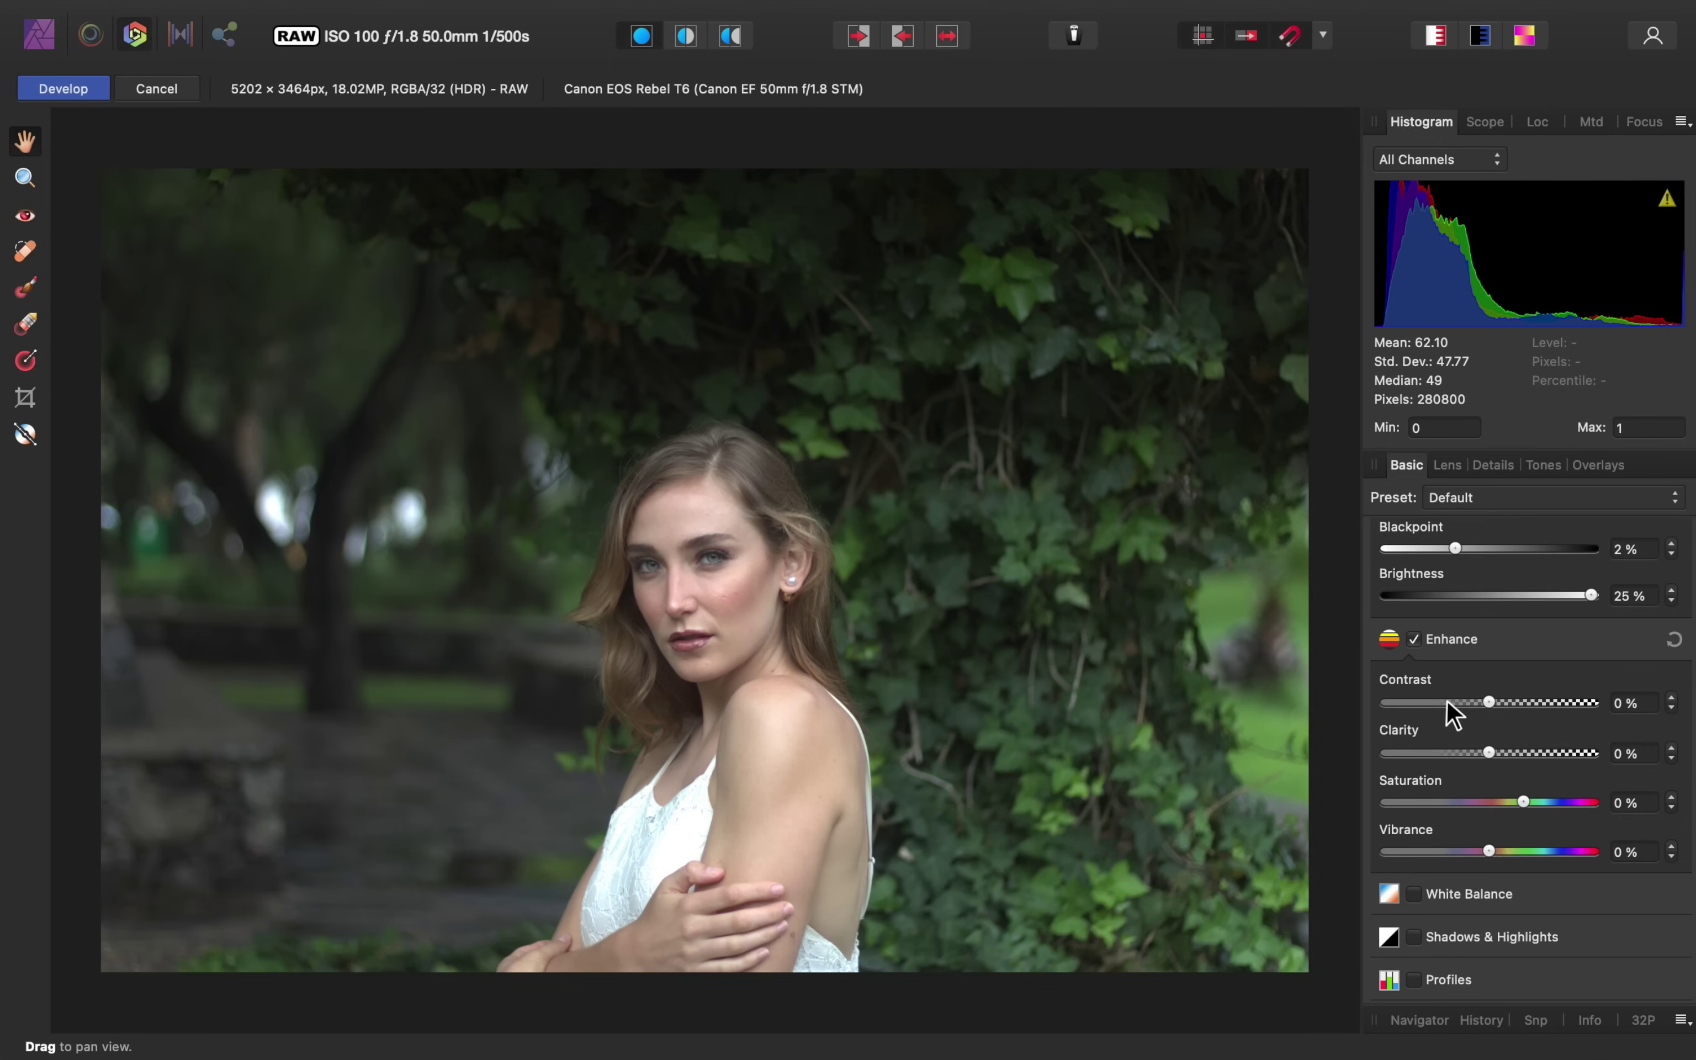
Step: Trial stronger contrast and clarity, reset Clarity to 0%, and settle Contrast at 7%
drag(1494, 704, 1563, 705)
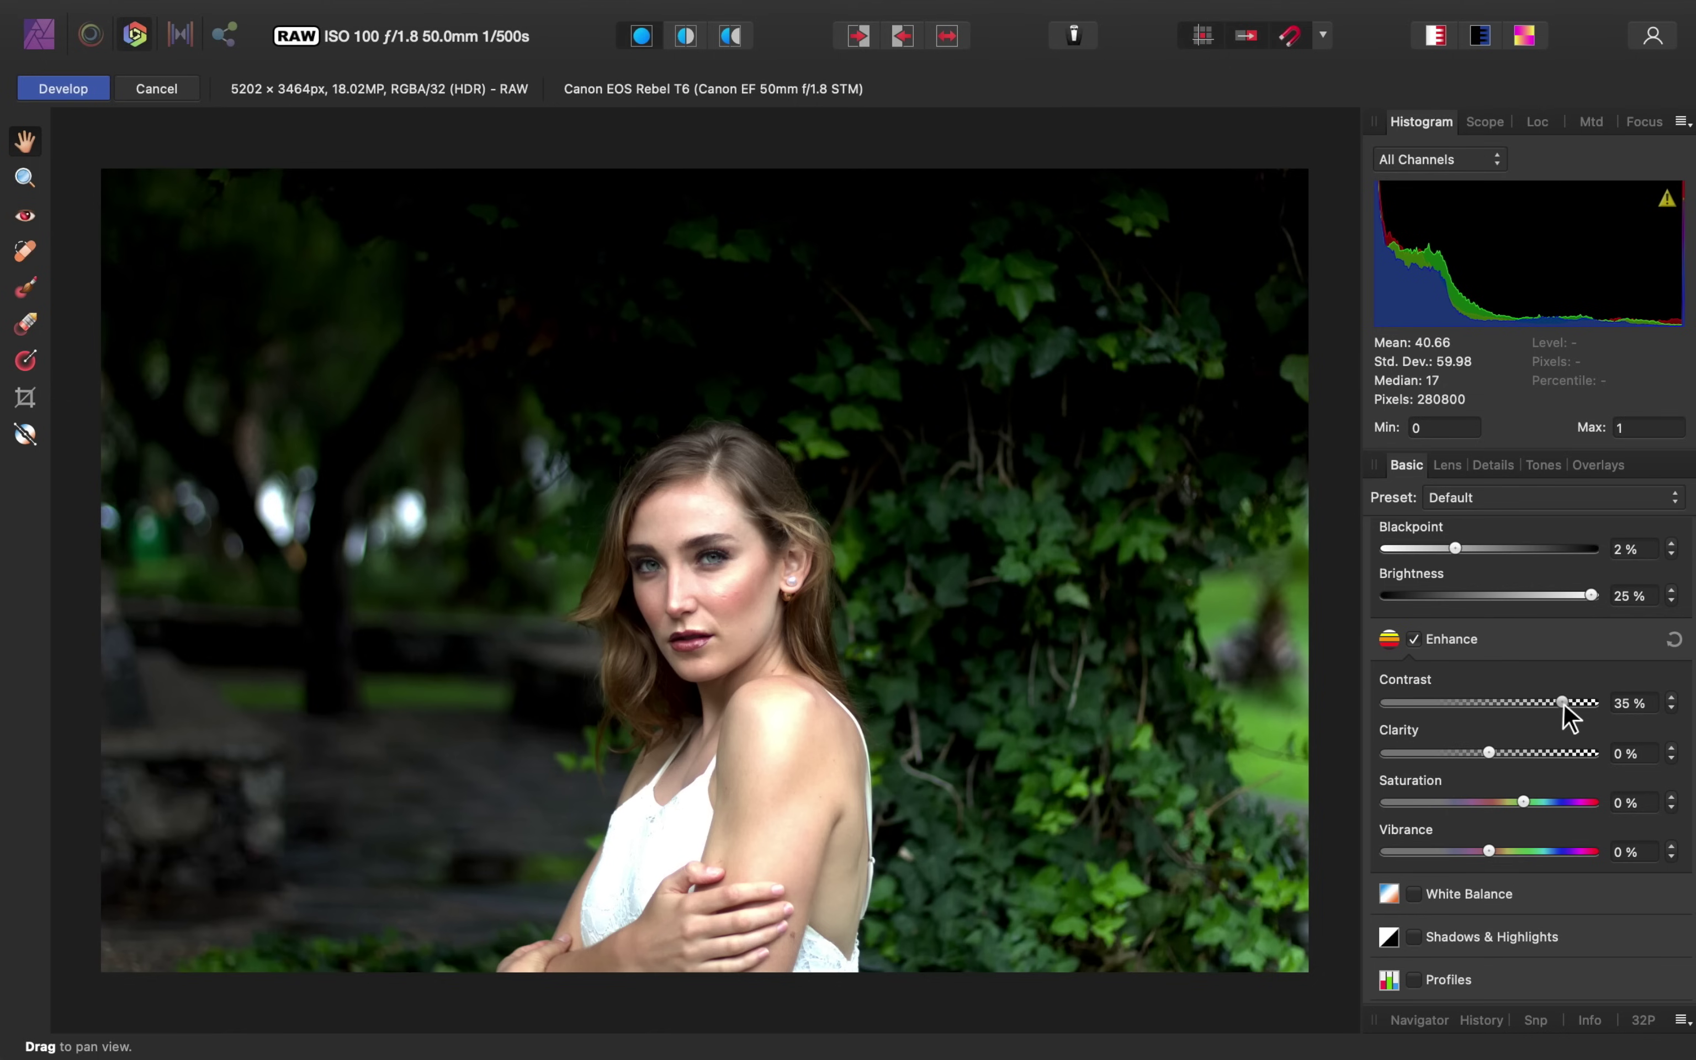
drag(1563, 704, 1490, 705)
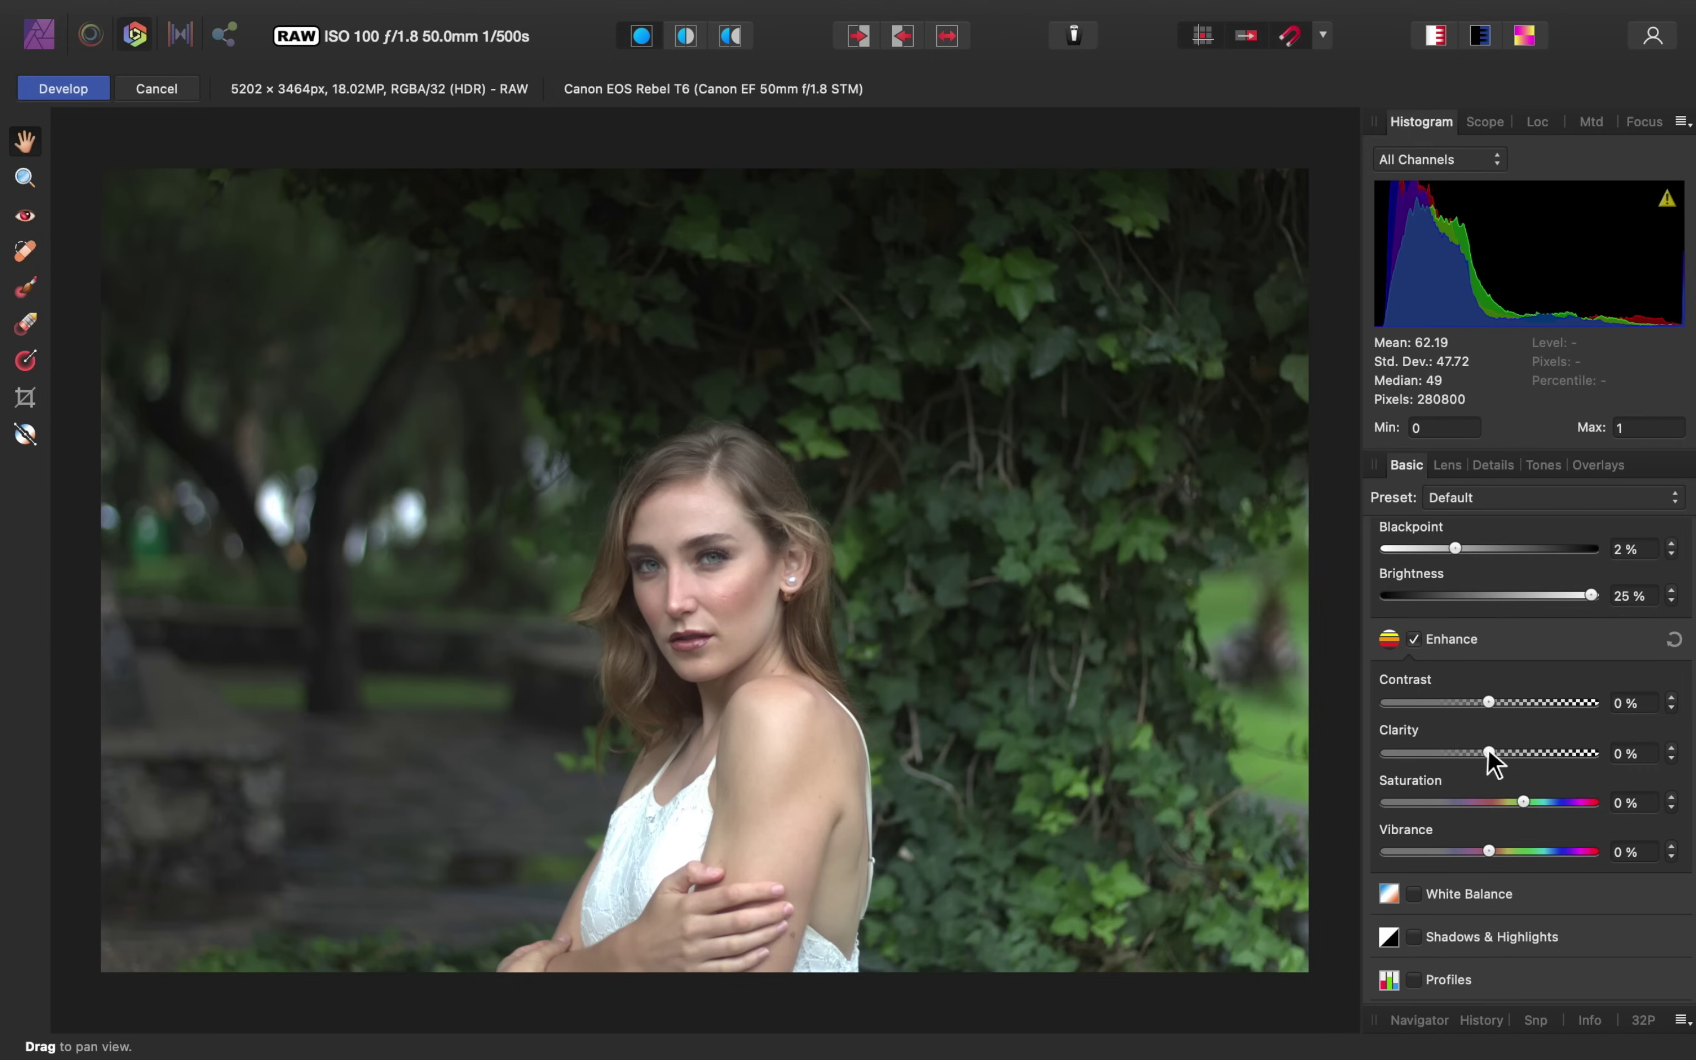
drag(1488, 753, 1491, 754)
drag(1491, 750, 1623, 754)
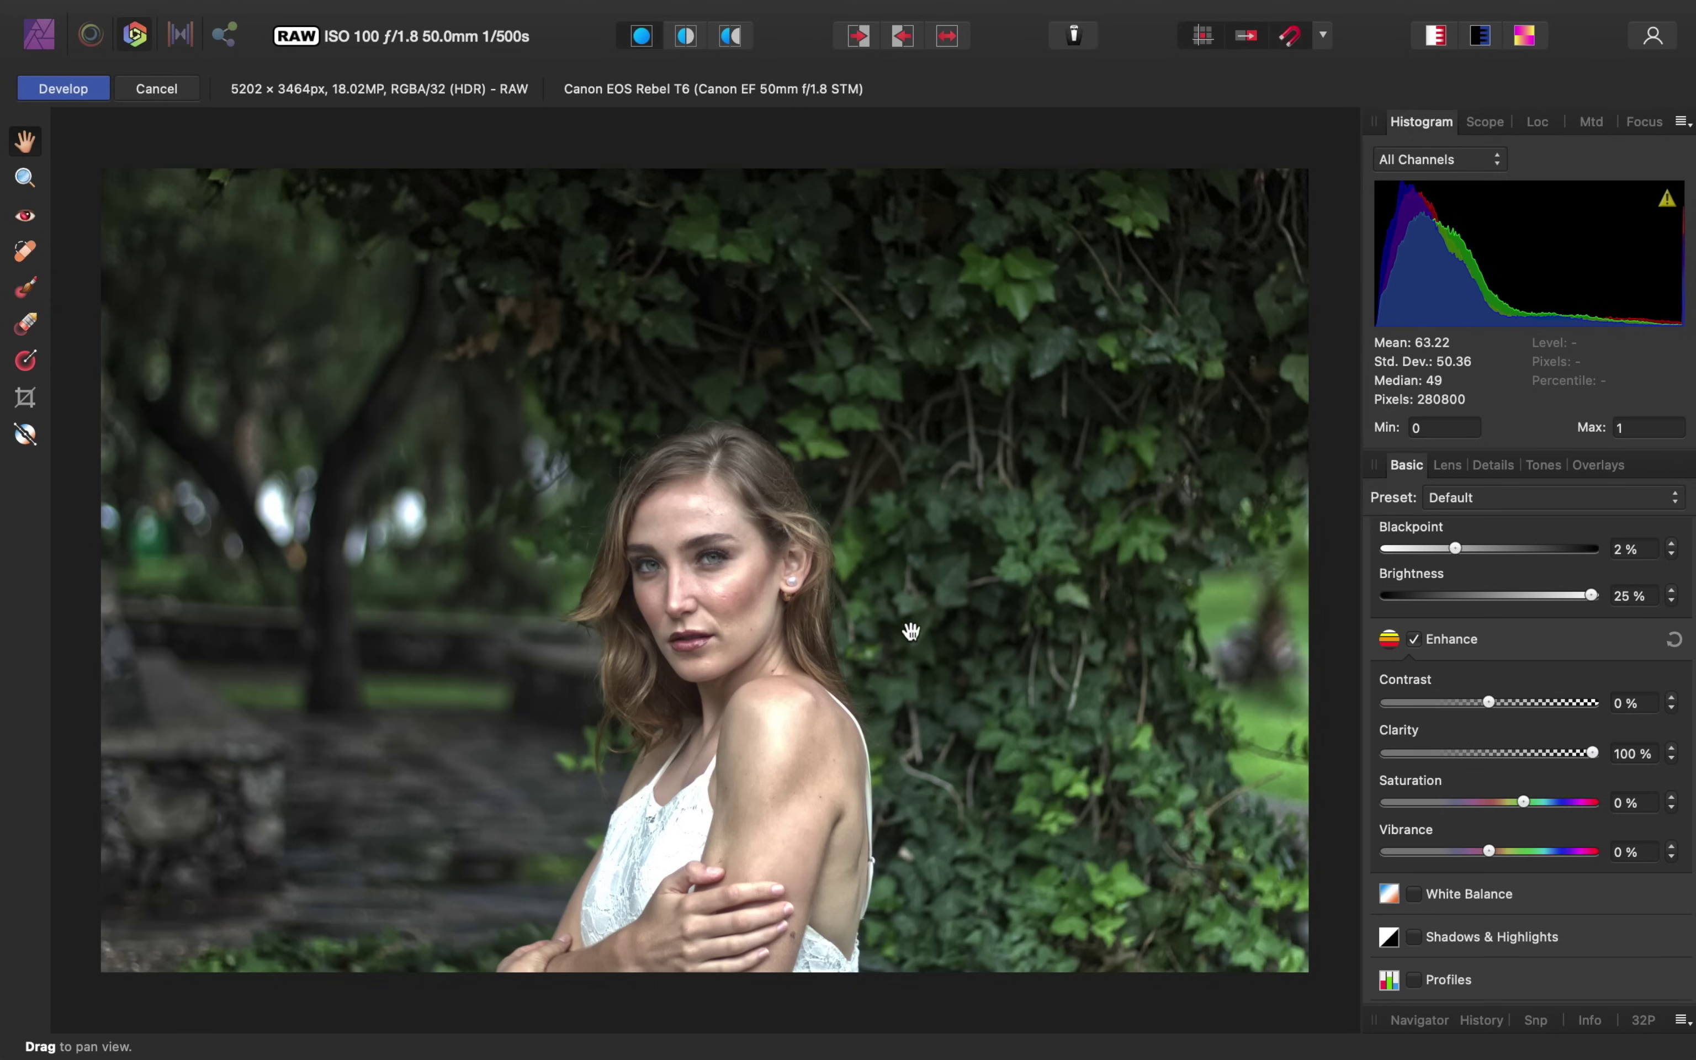
double_click(1593, 752)
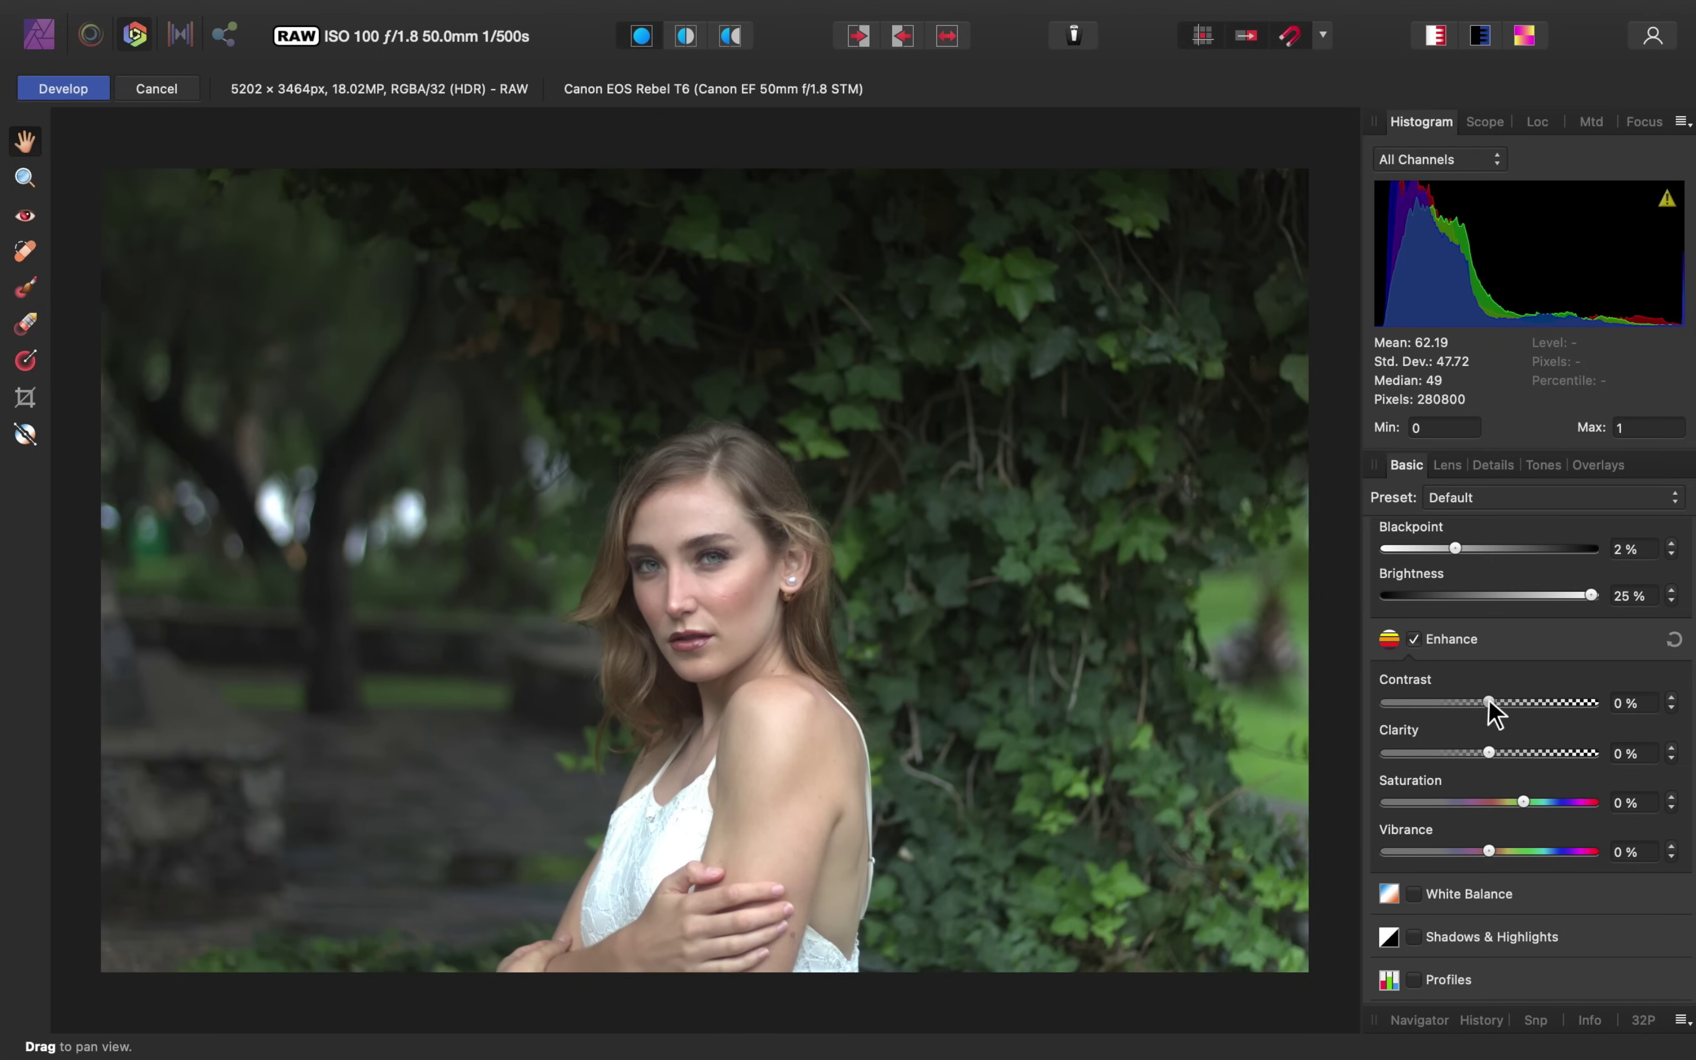
drag(1489, 702, 1502, 701)
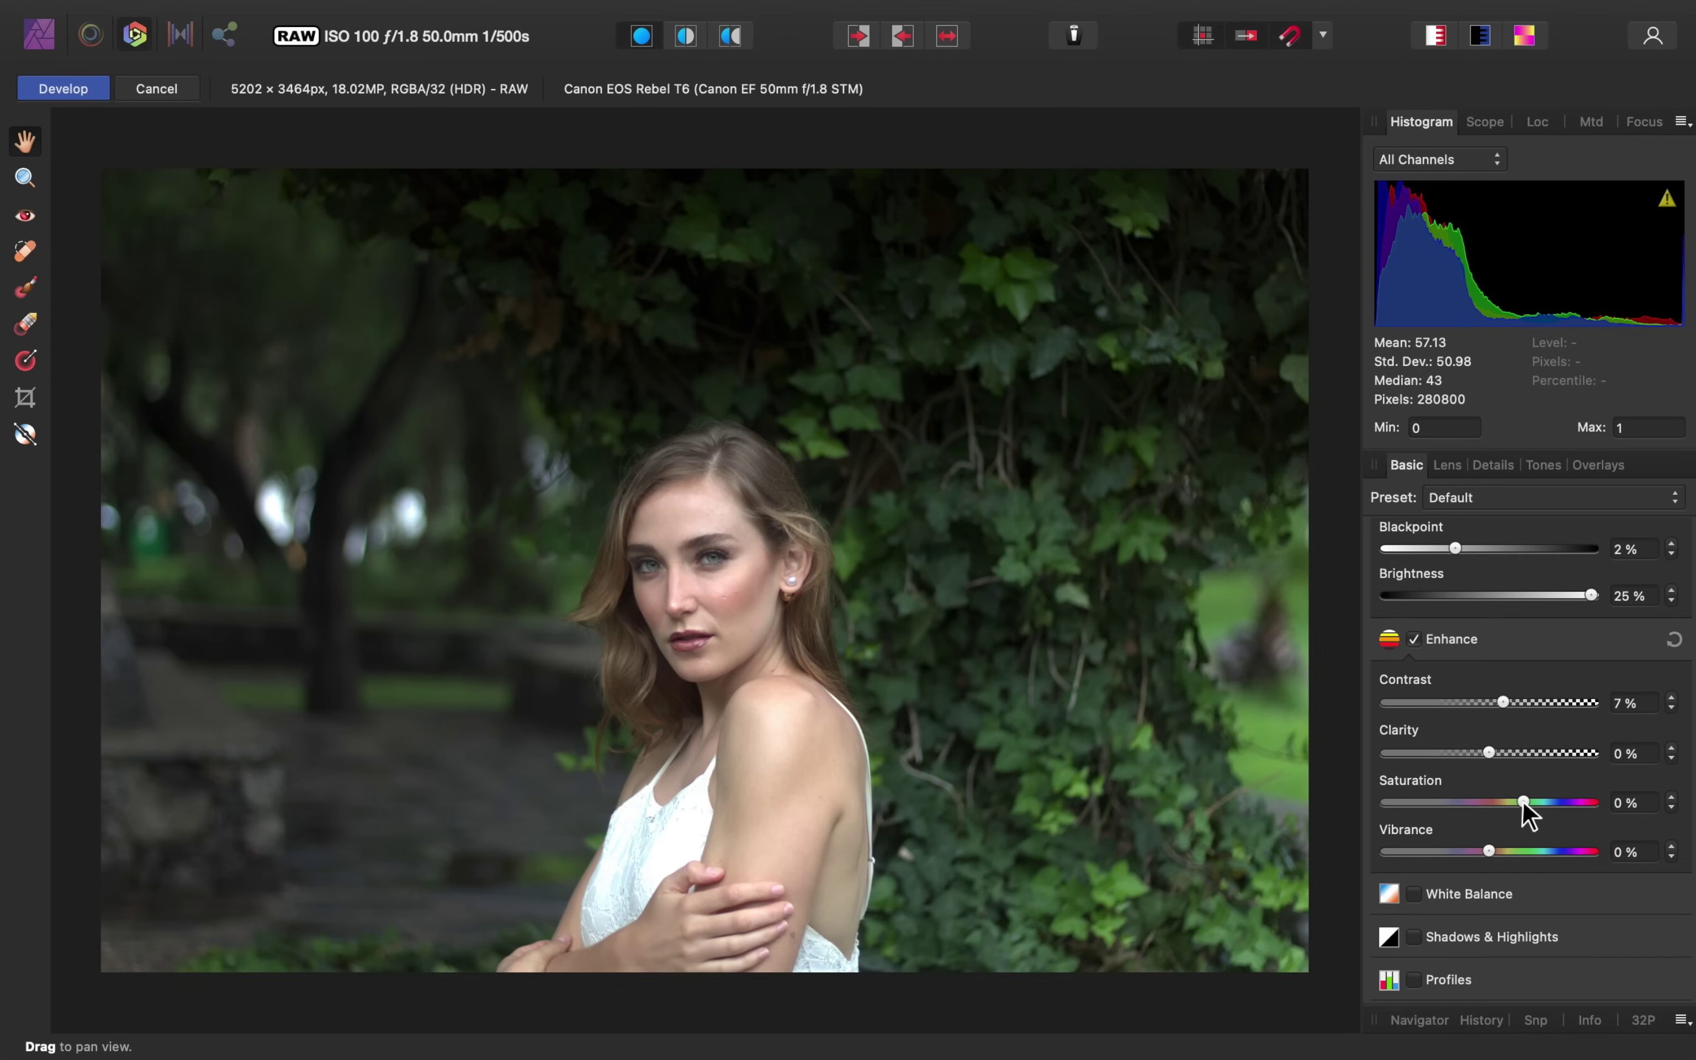
Step: Trial higher Saturation and Vibrance, ending at Saturation 6% and Vibrance 18%
drag(1523, 802, 1596, 799)
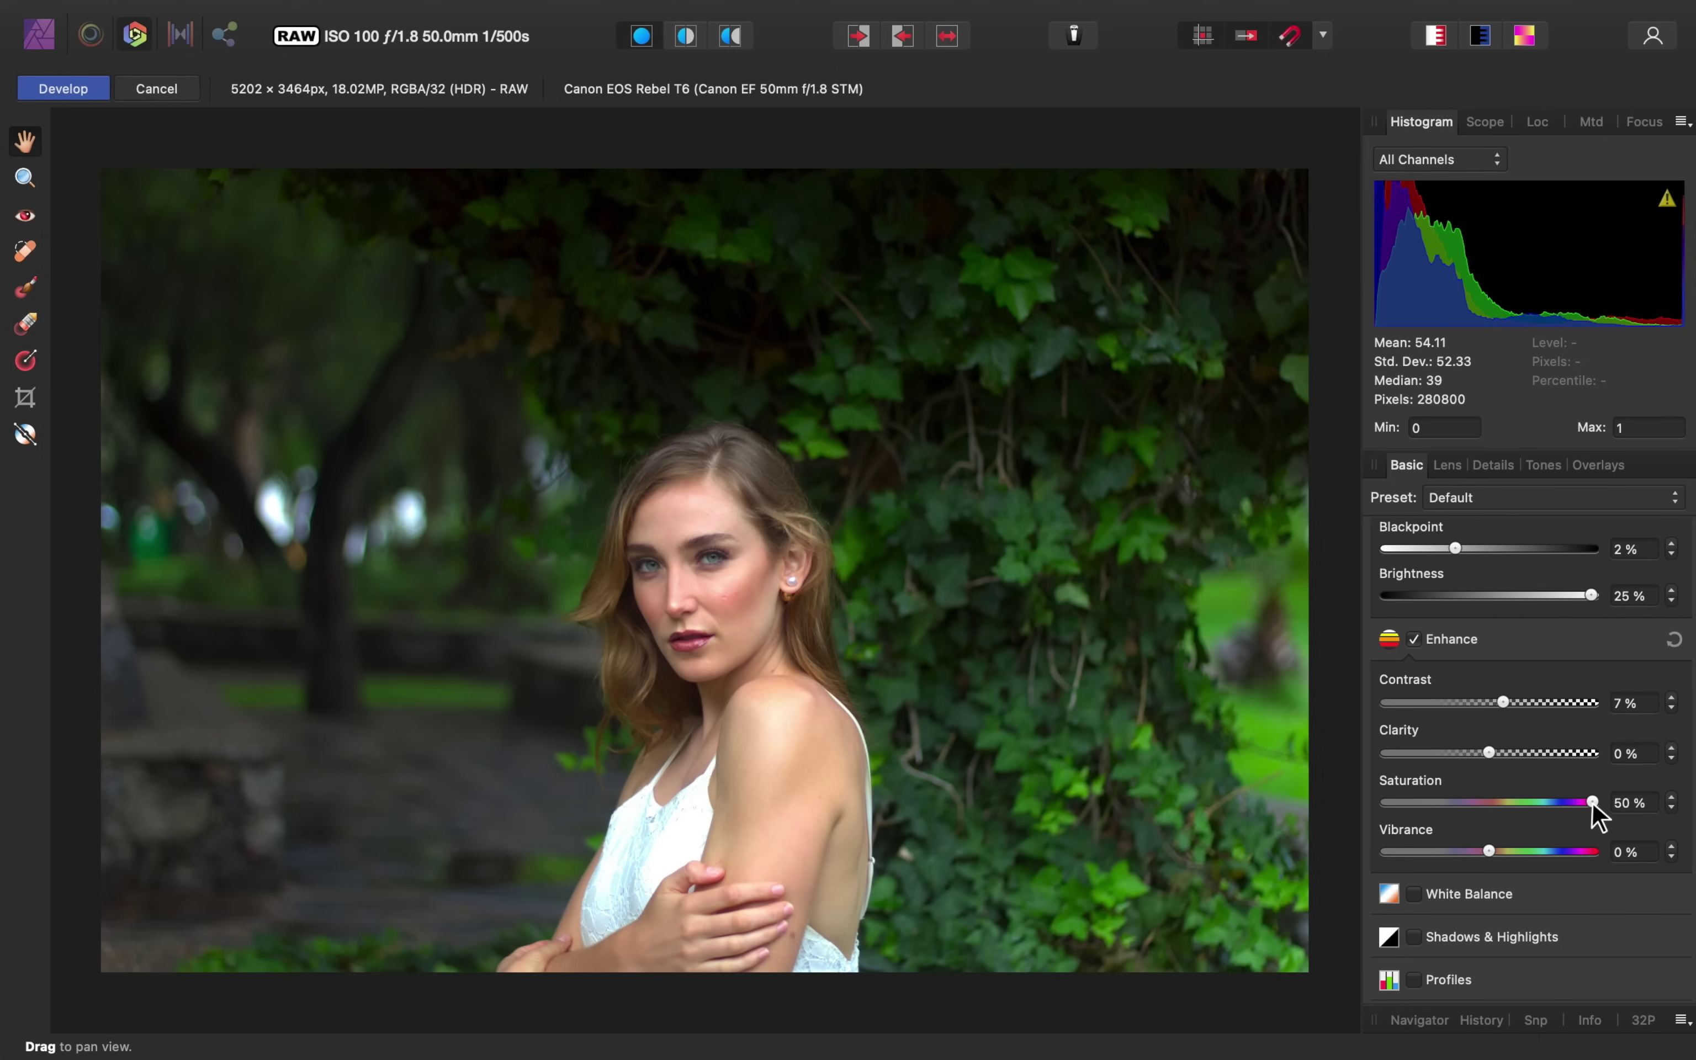
drag(1592, 802, 1532, 801)
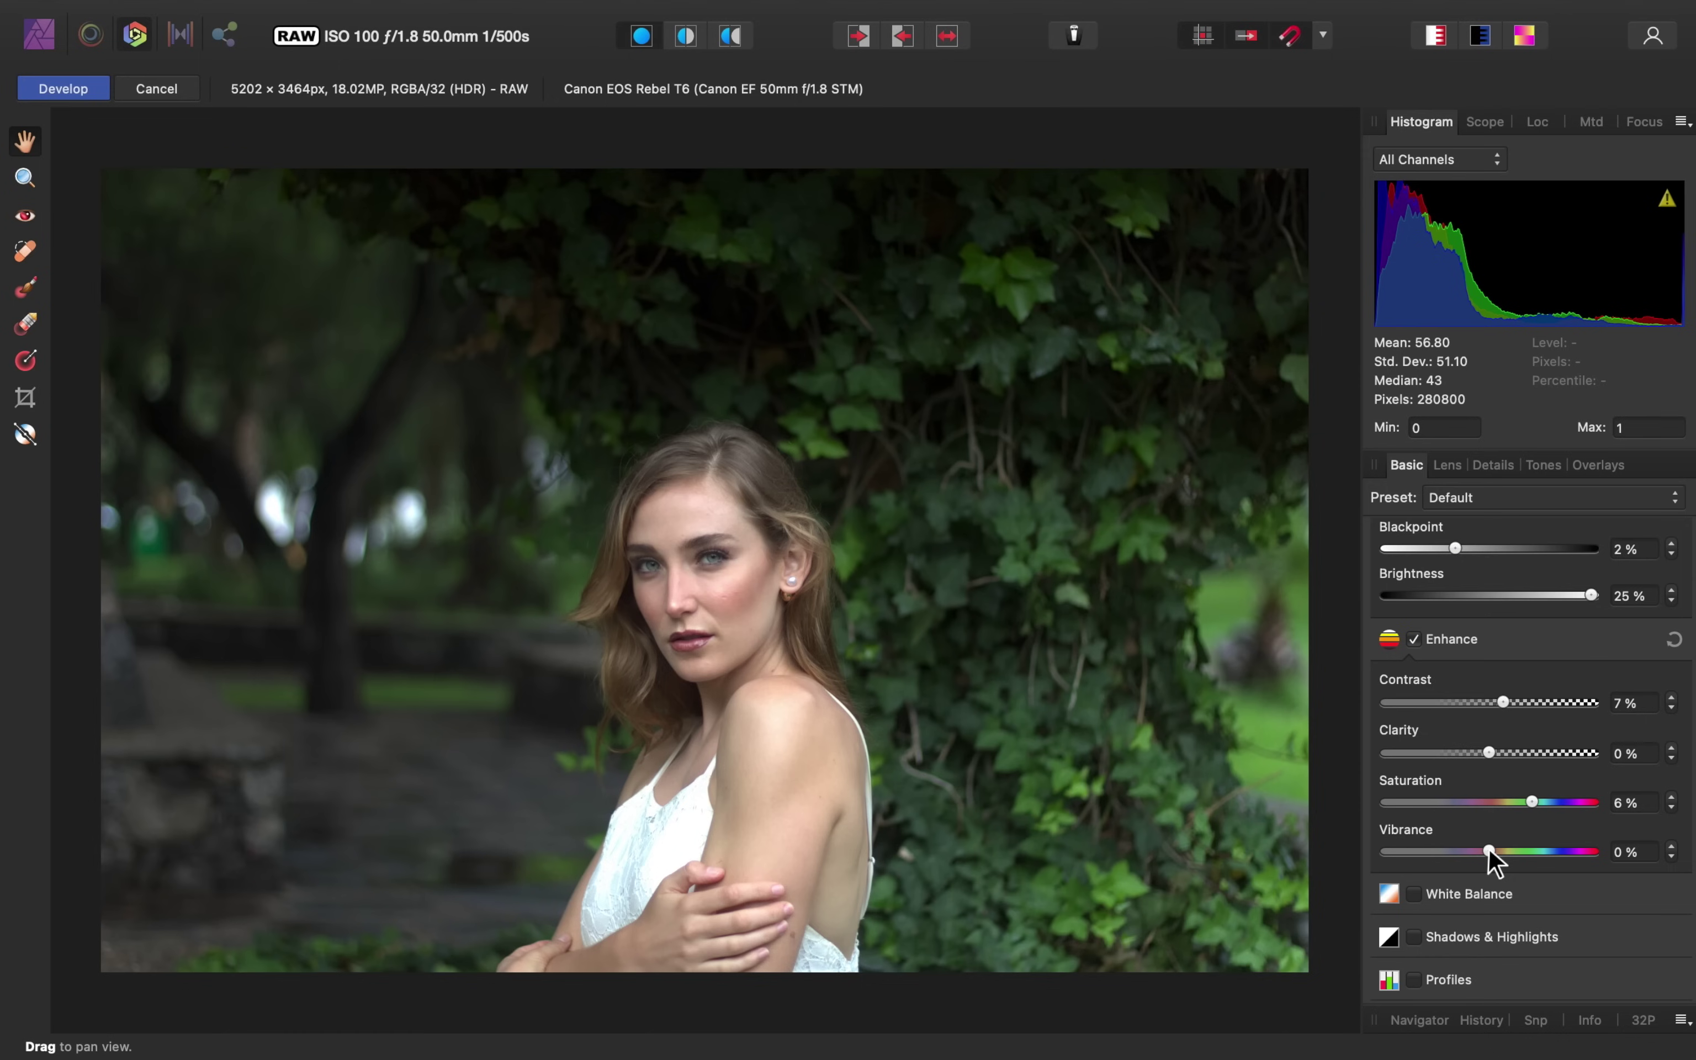
drag(1488, 849, 1607, 855)
drag(1593, 850, 1528, 852)
Step: Compare the edit against the original in split and side-by-side mirror views
click(684, 38)
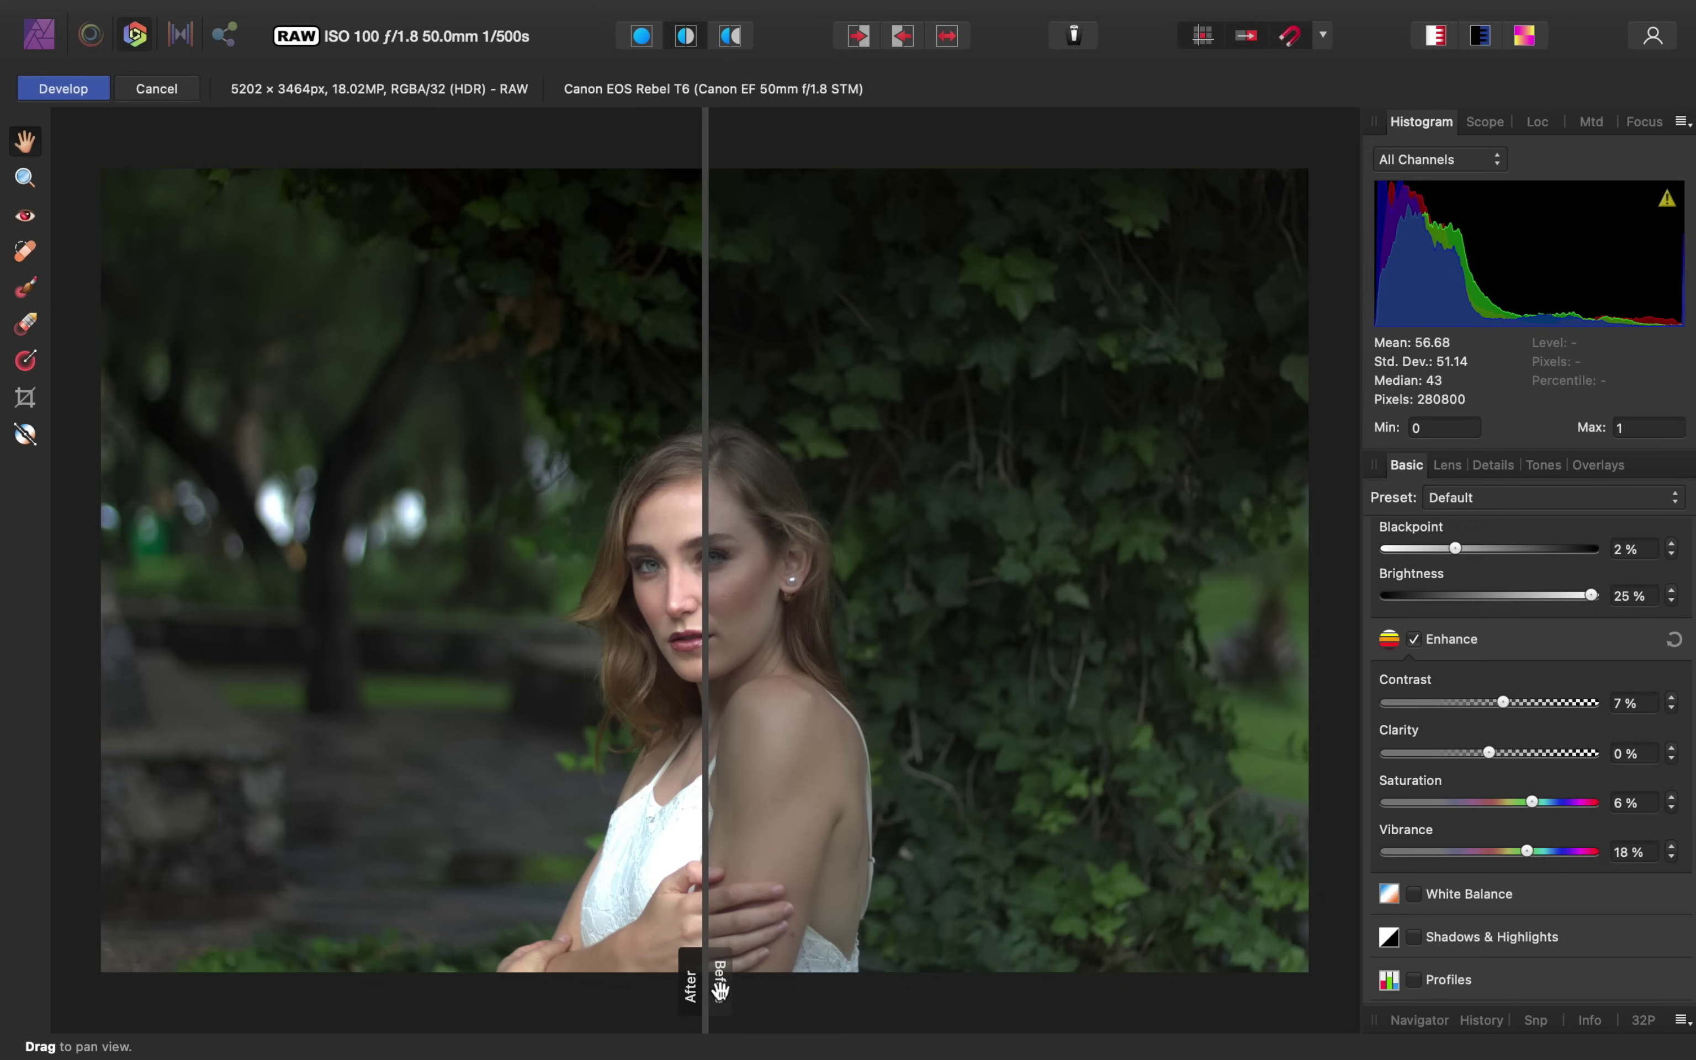
drag(708, 981, 773, 869)
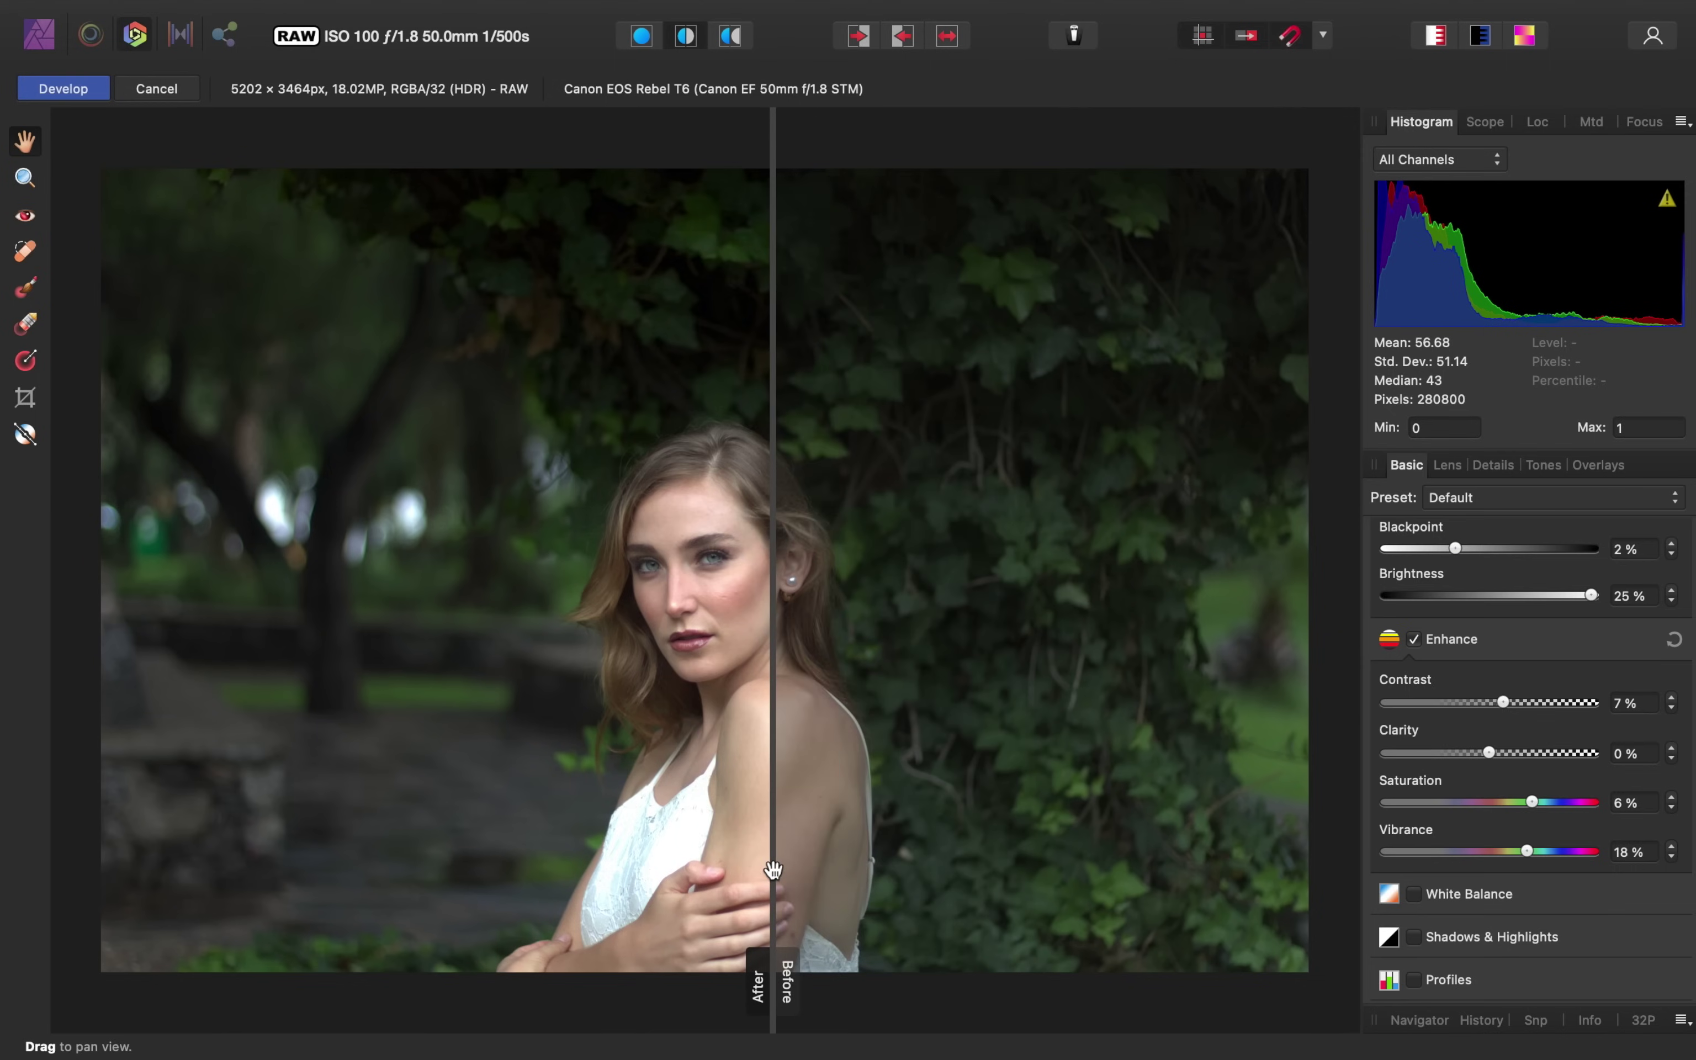
click(732, 37)
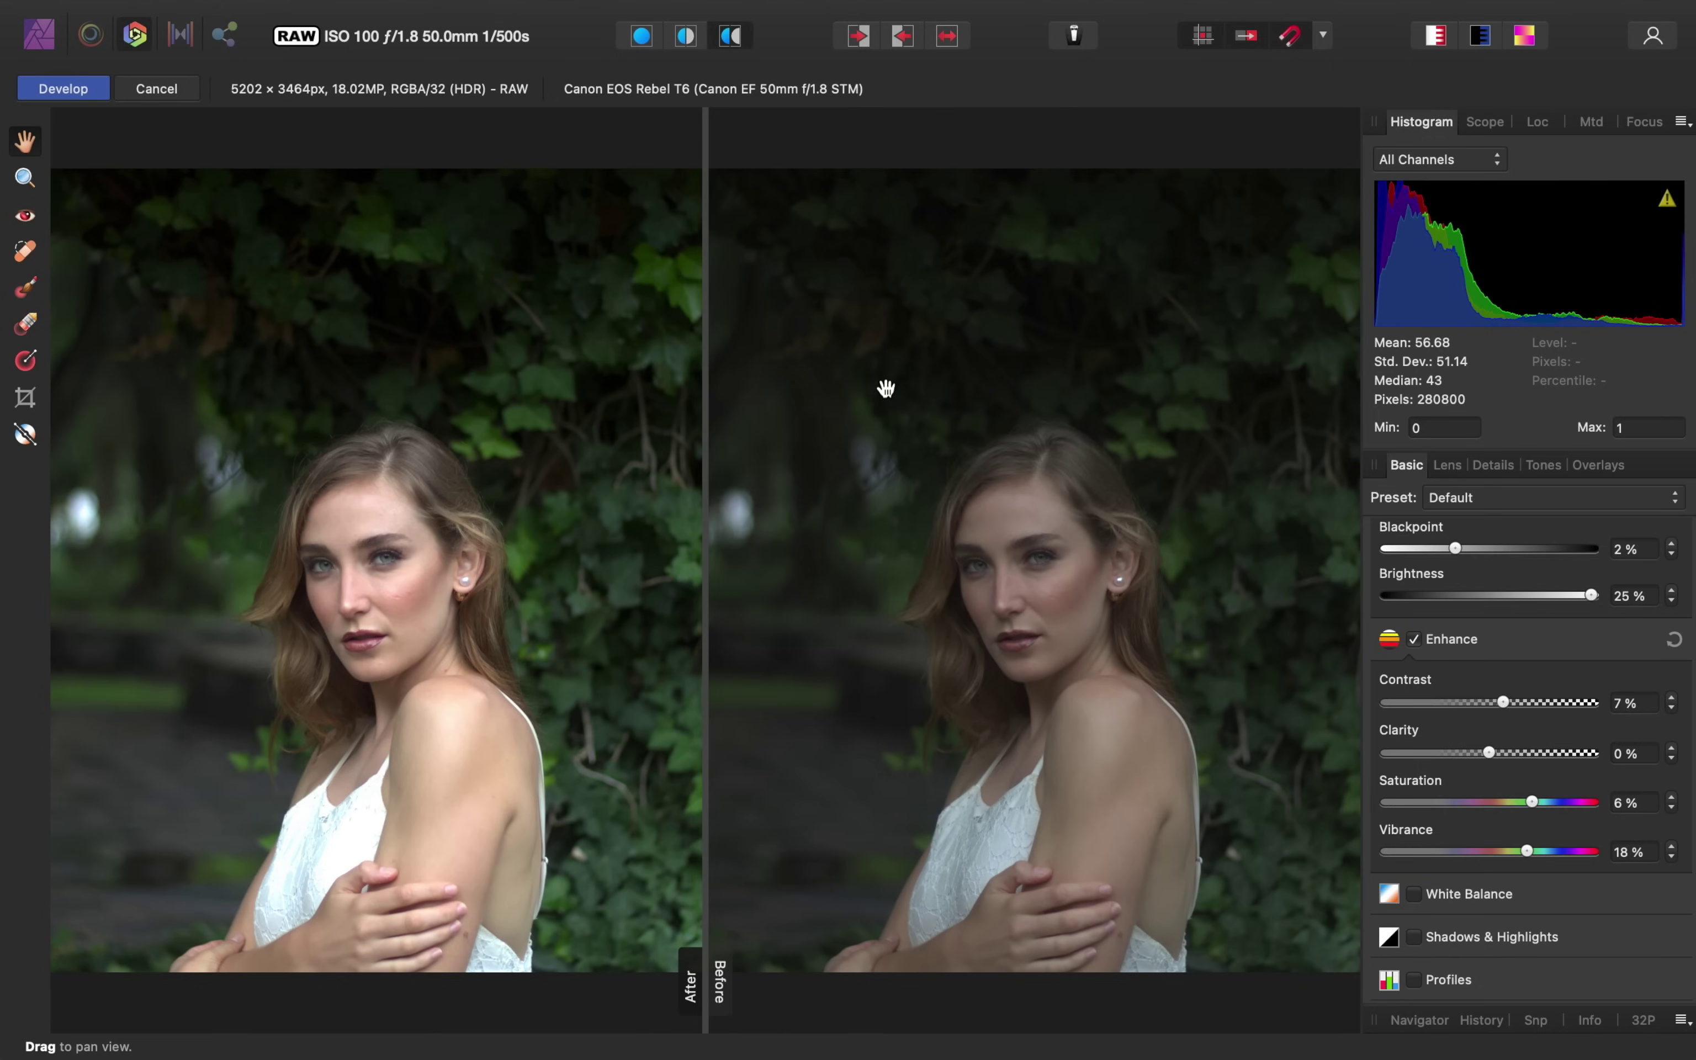
Step: Return to single view and enable White Balance at 4510 K, -5% tint
click(642, 37)
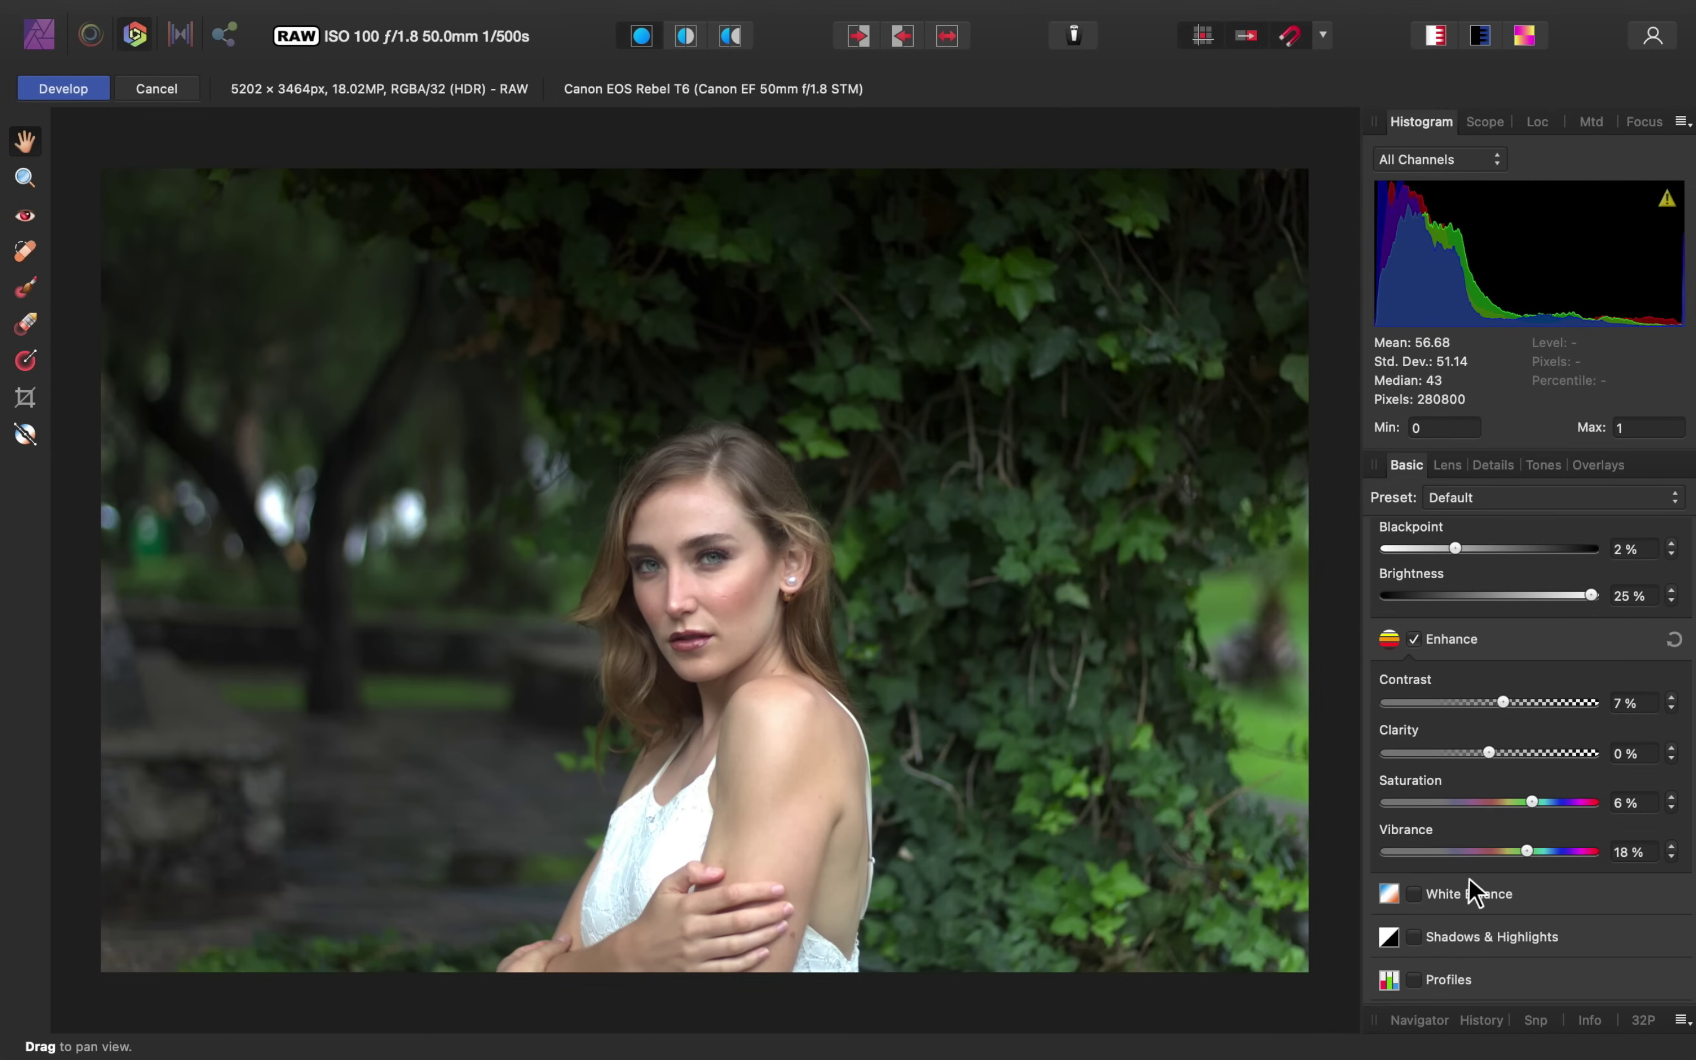
click(1413, 894)
scroll(1412, 904, down, 3)
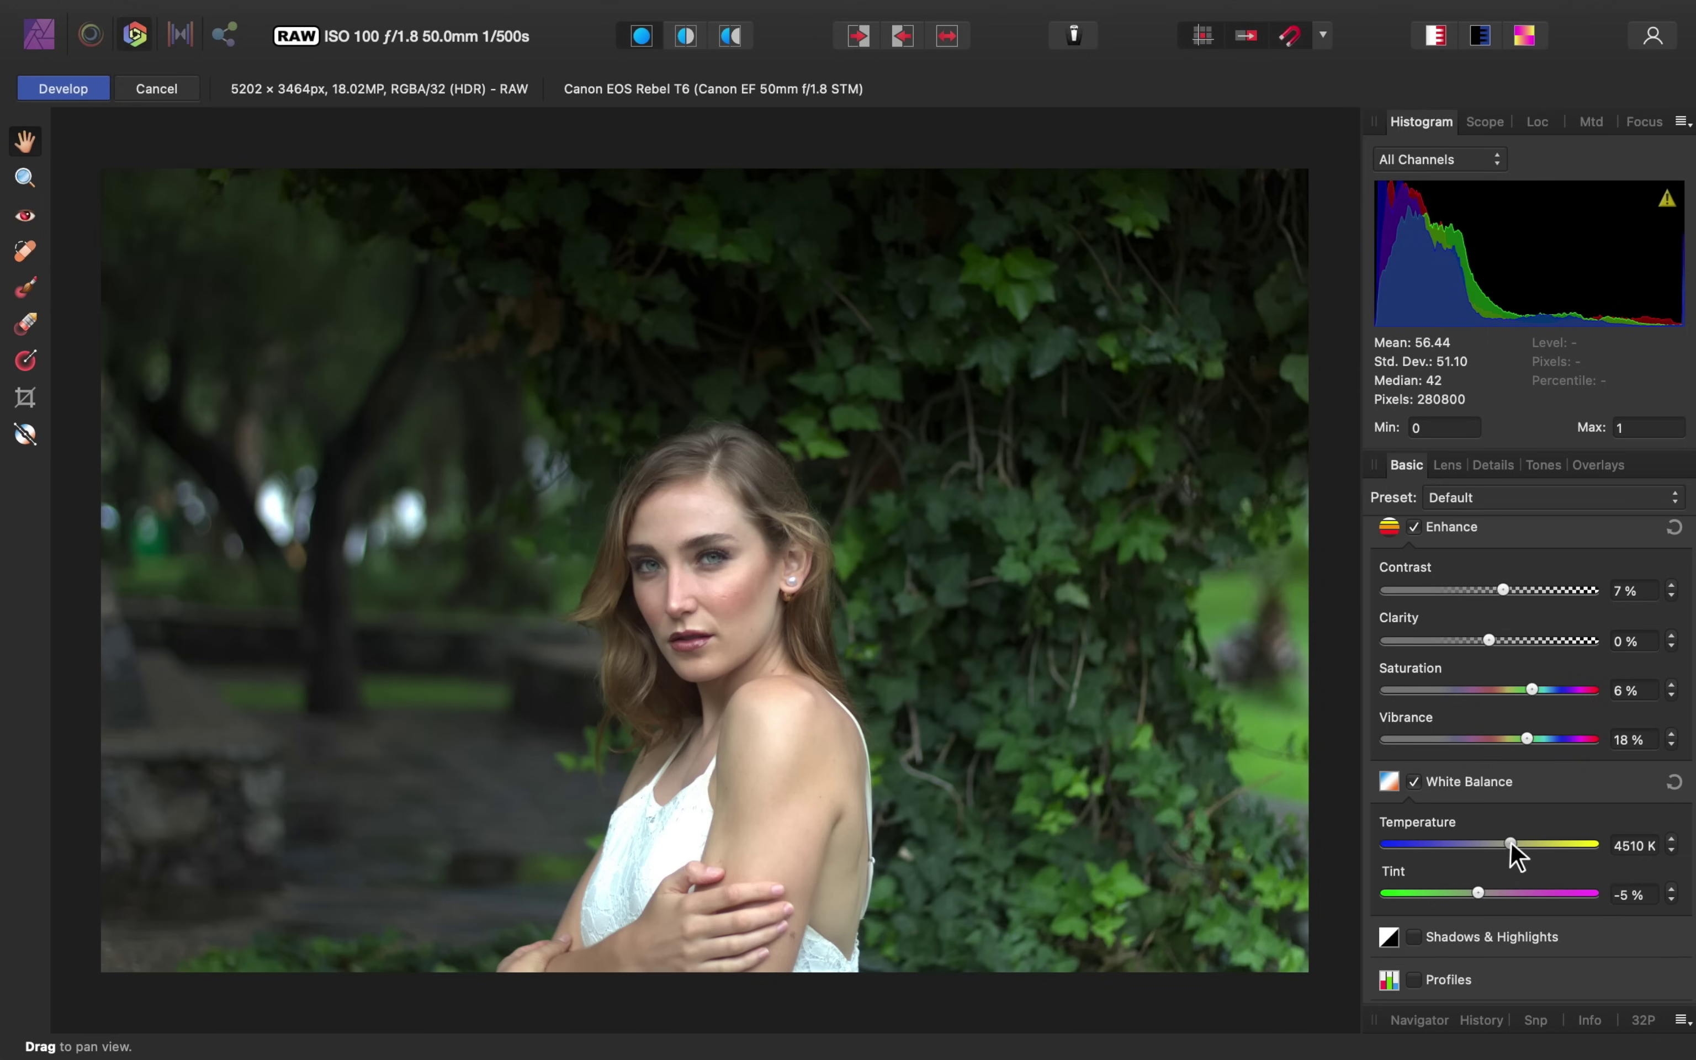
Step: Trial Temperature and Tint changes, then switch White Balance off with tint at -5%
mouse_move(1511, 842)
mouse_down()
mouse_move(1550, 842)
mouse_move(1464, 842)
mouse_move(1526, 841)
mouse_move(1506, 839)
mouse_up()
key(super+z)
mouse_move(1478, 894)
mouse_down()
mouse_move(1508, 894)
mouse_move(1476, 889)
mouse_up()
click(1414, 783)
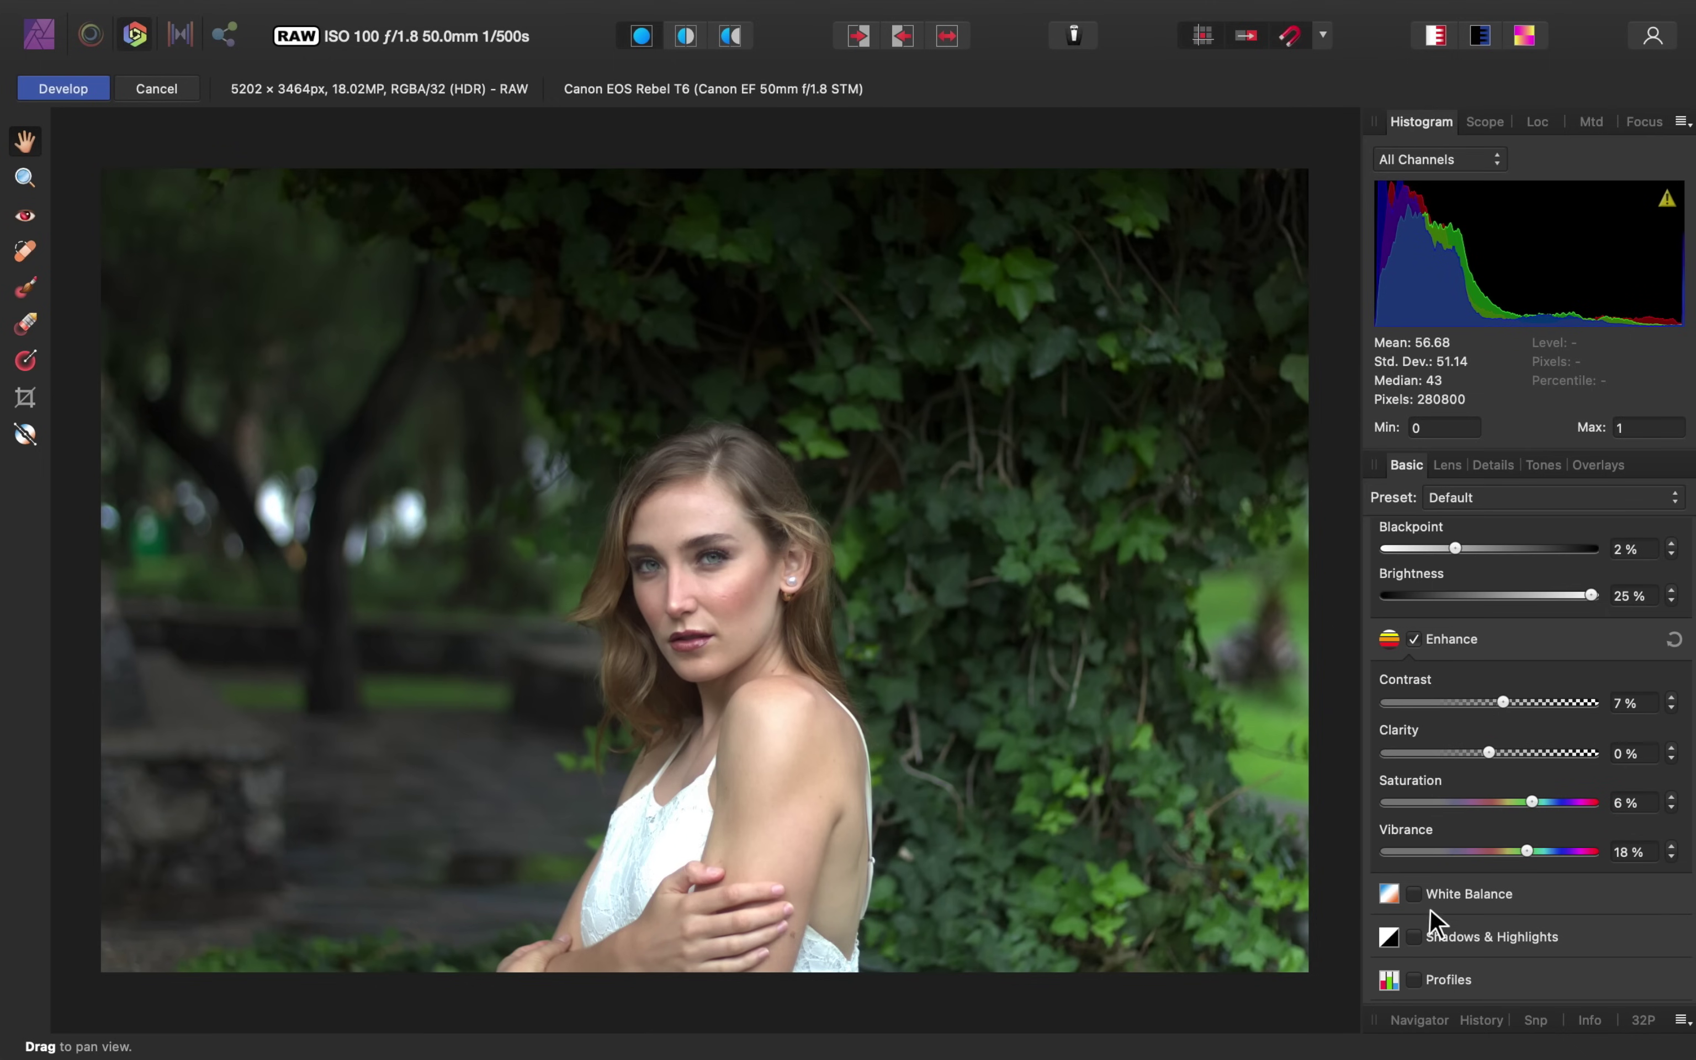
Step: Enable Shadows & Highlights and, after a brief trial, reset Shadows to 0%
click(1415, 937)
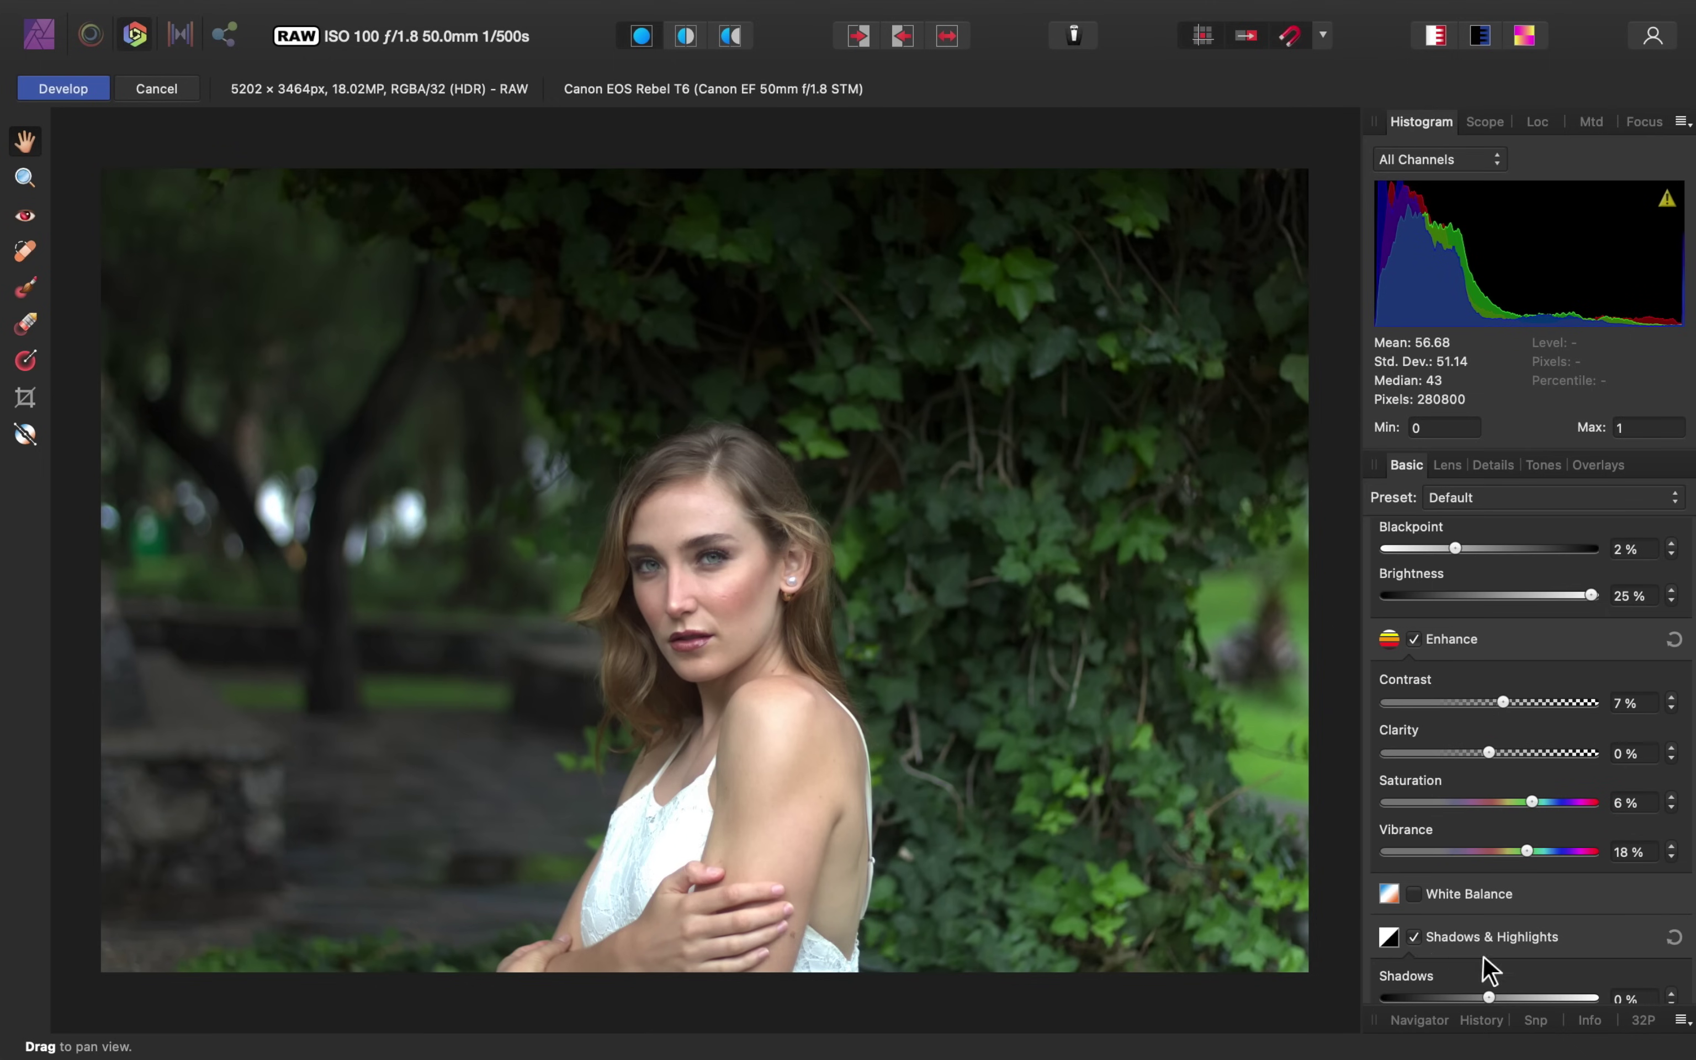
scroll(1491, 964, down, 3)
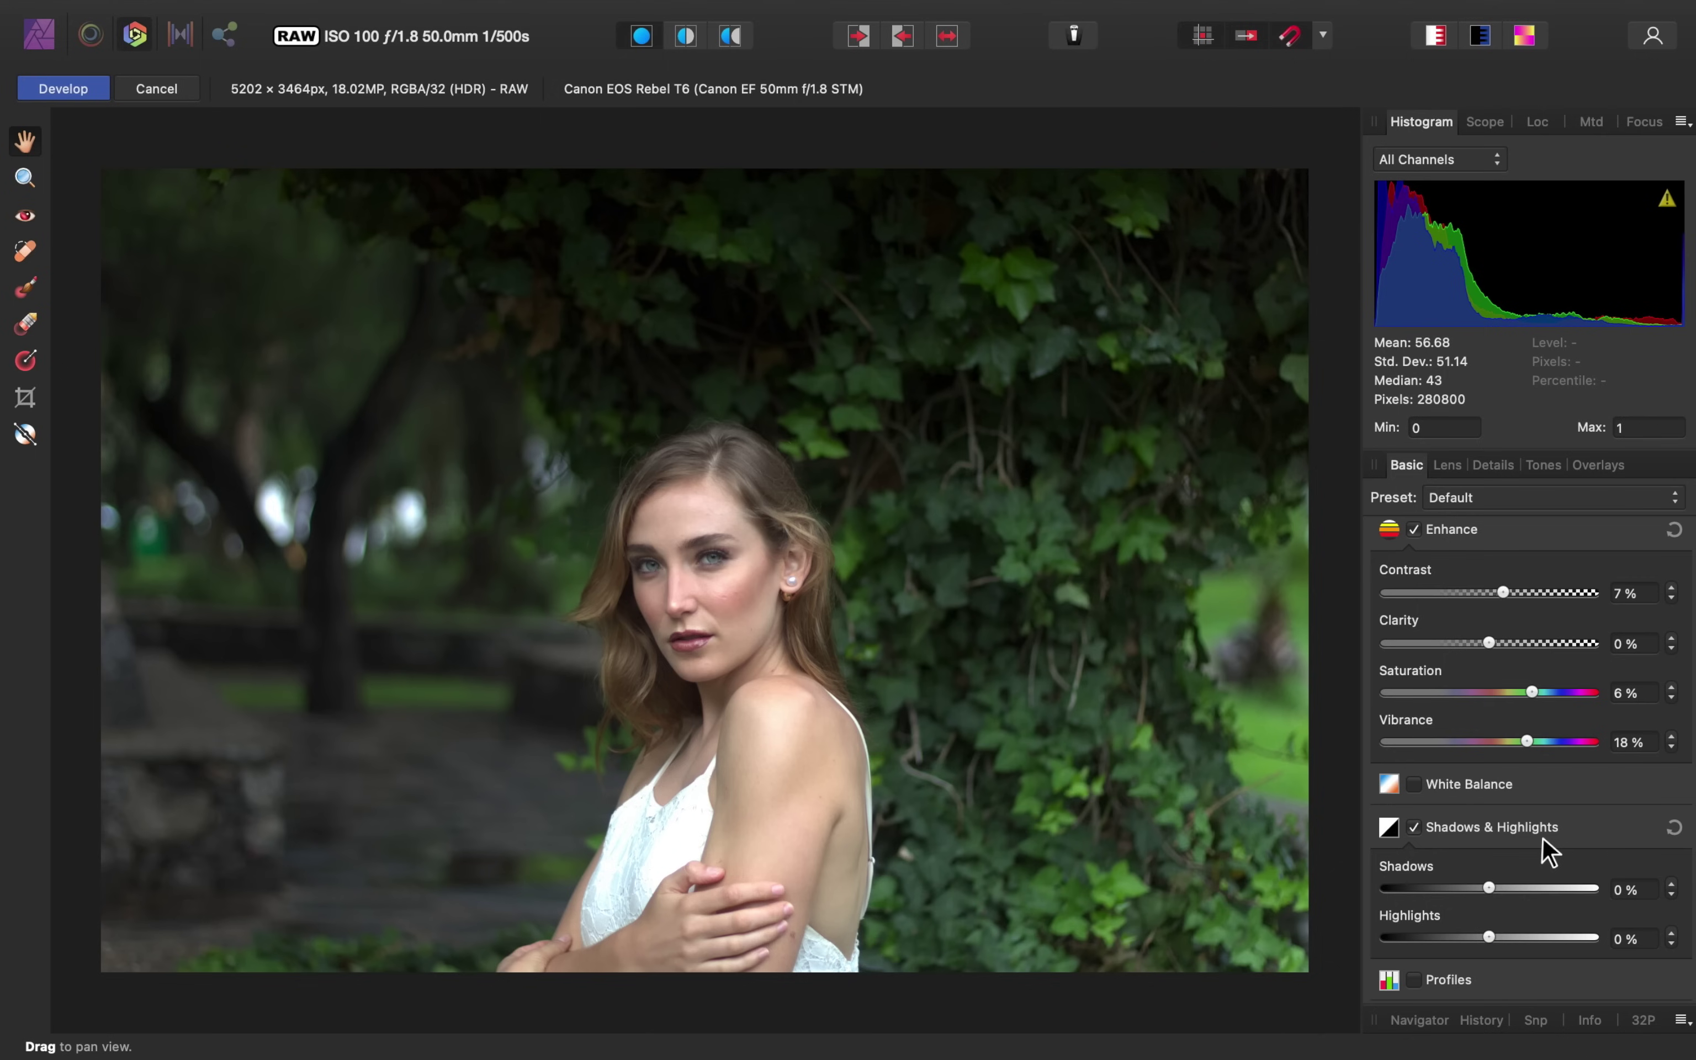
mouse_move(1489, 886)
mouse_down()
mouse_move(1533, 886)
mouse_move(1447, 884)
mouse_move(1522, 885)
mouse_move(1501, 884)
mouse_up()
double_click(1501, 886)
Step: Pull the Highlights slider down to -77%
scroll(1493, 889, up, 5)
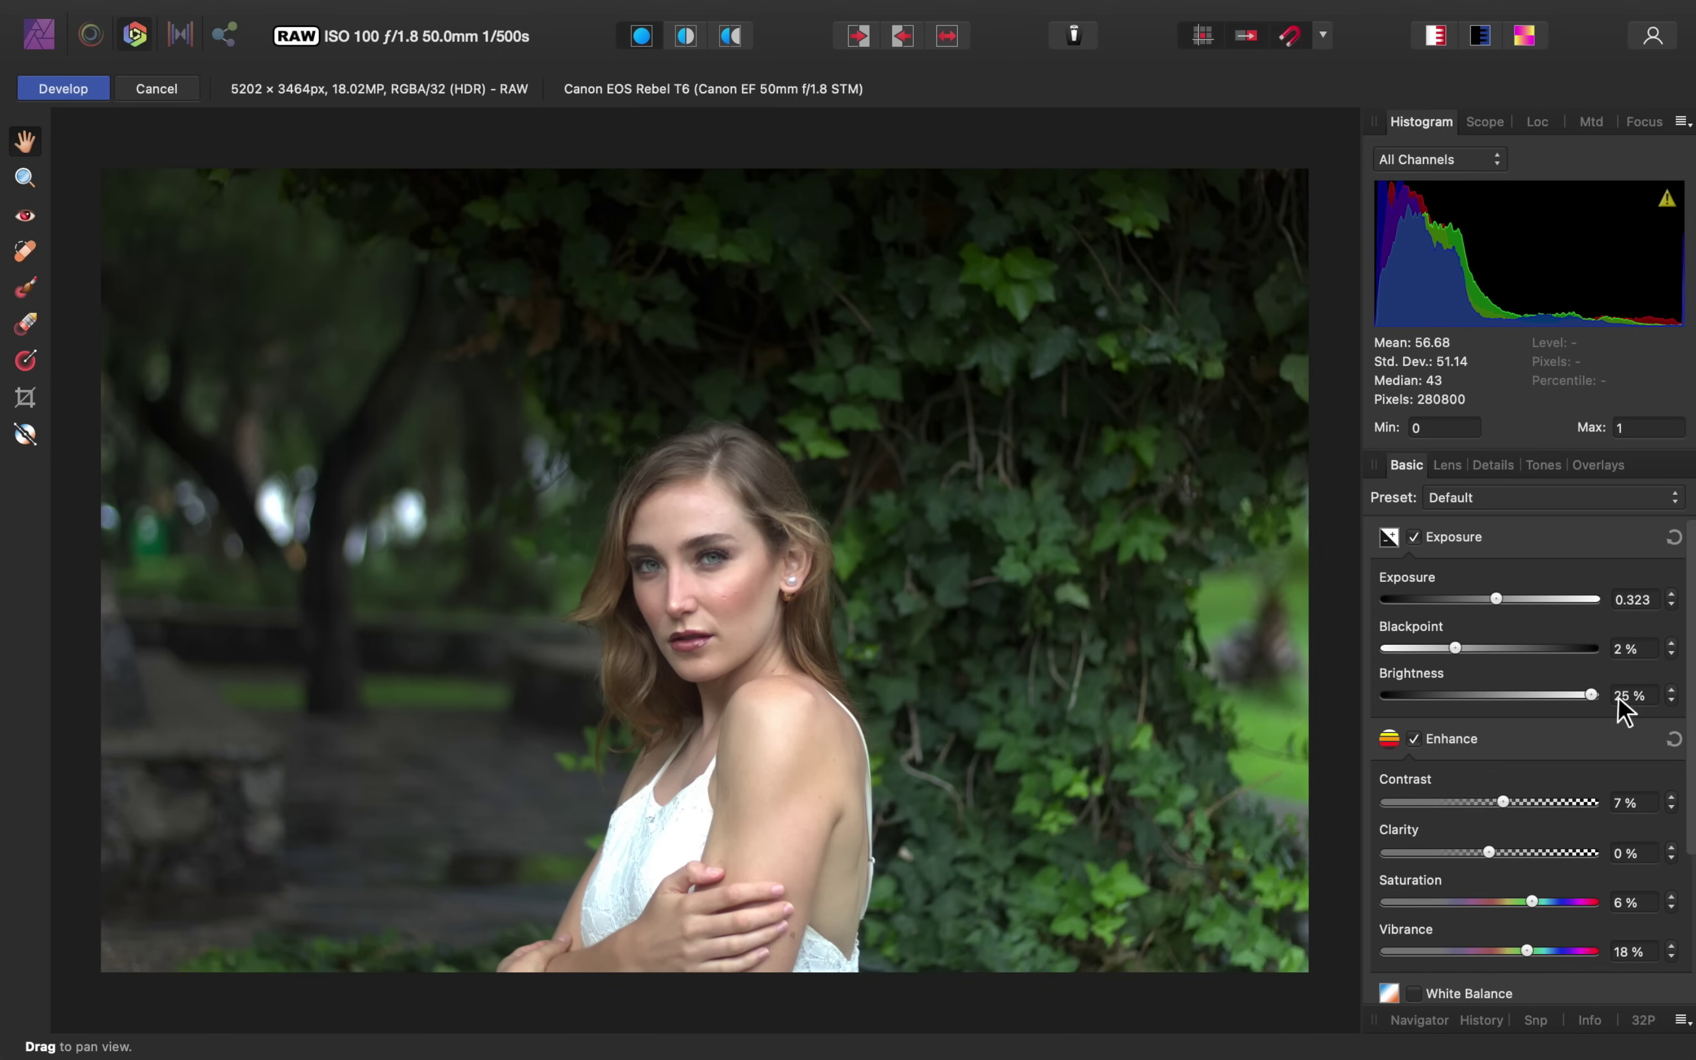
scroll(1537, 729, down, 5)
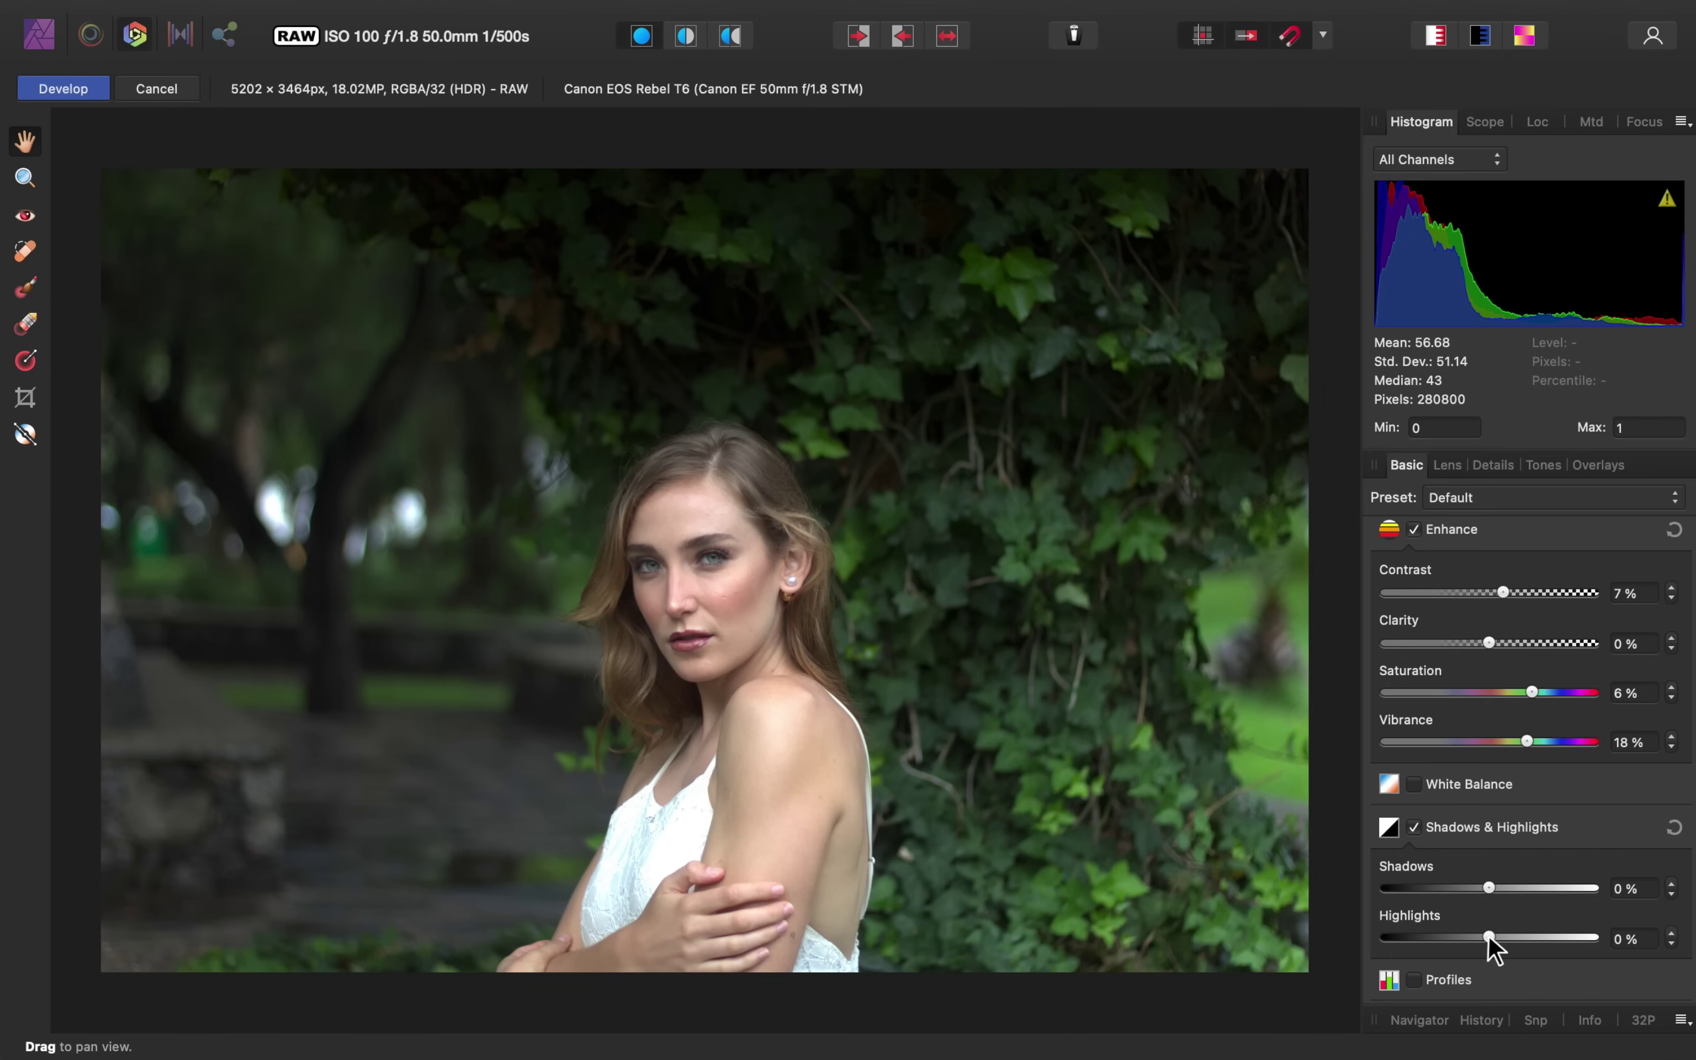
drag(1488, 935, 1411, 940)
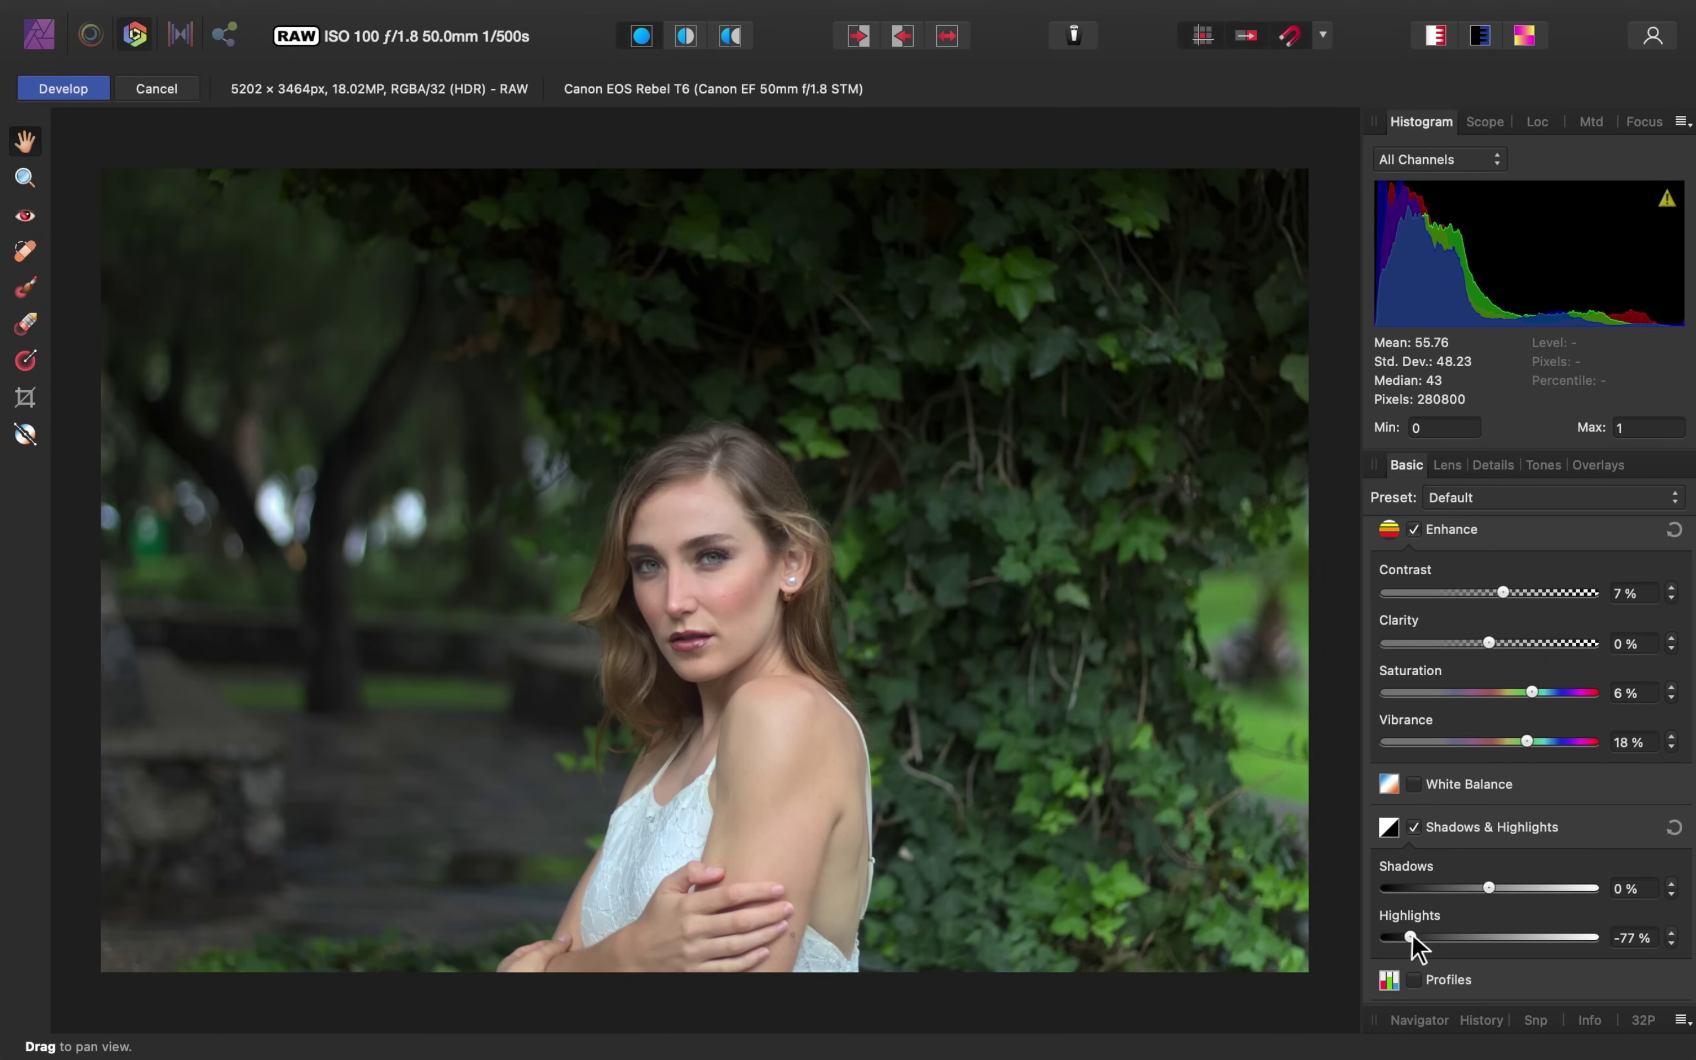
scroll(1411, 937, up, 5)
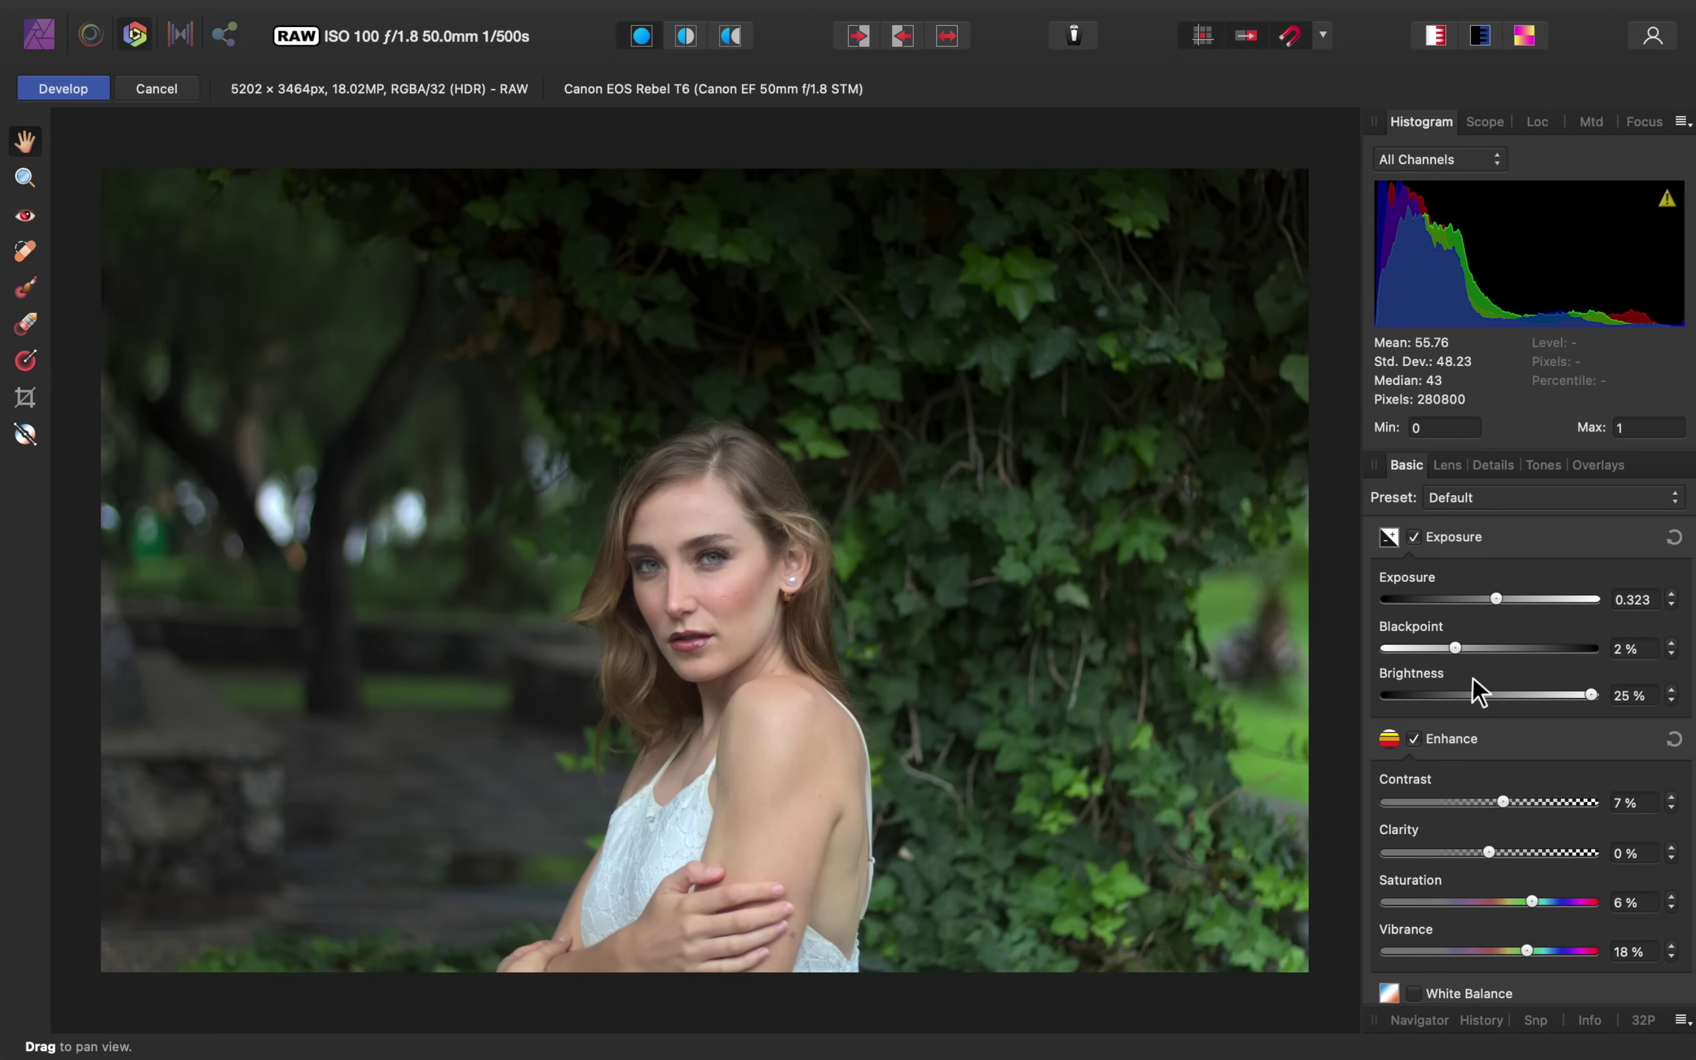
Step: Turn on split view and move the divider so the edited side fills most of the portrait
click(685, 38)
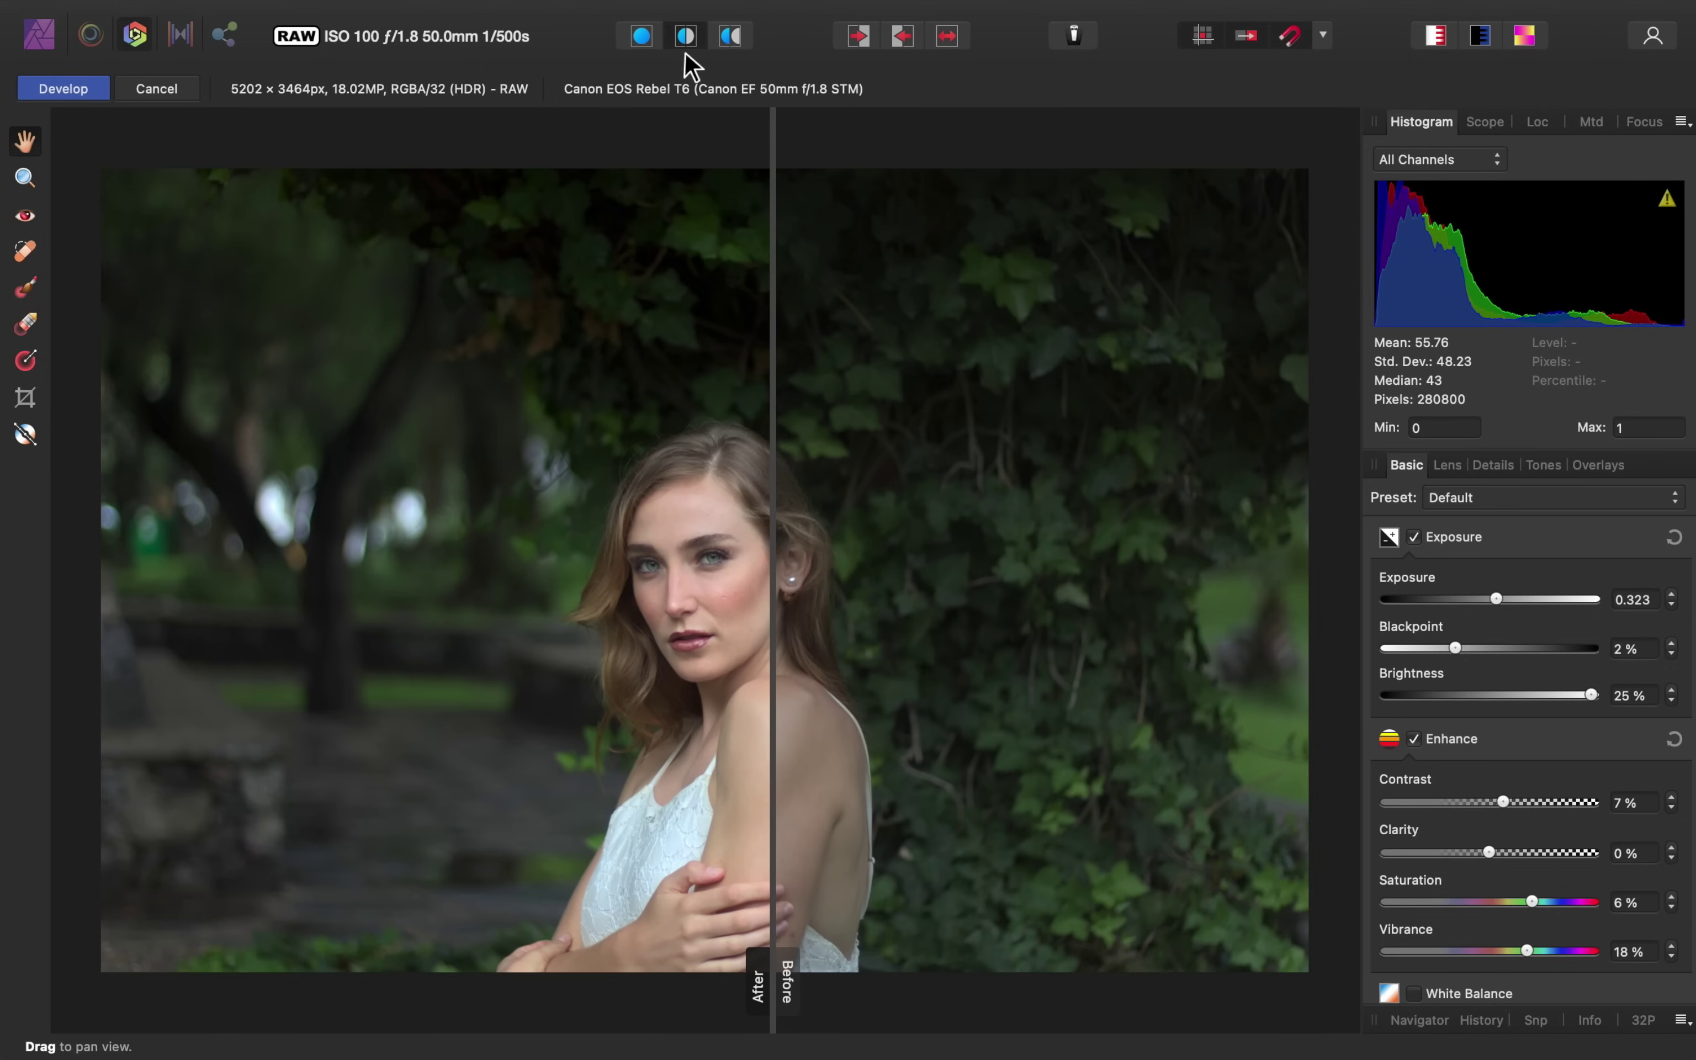
drag(775, 985, 528, 754)
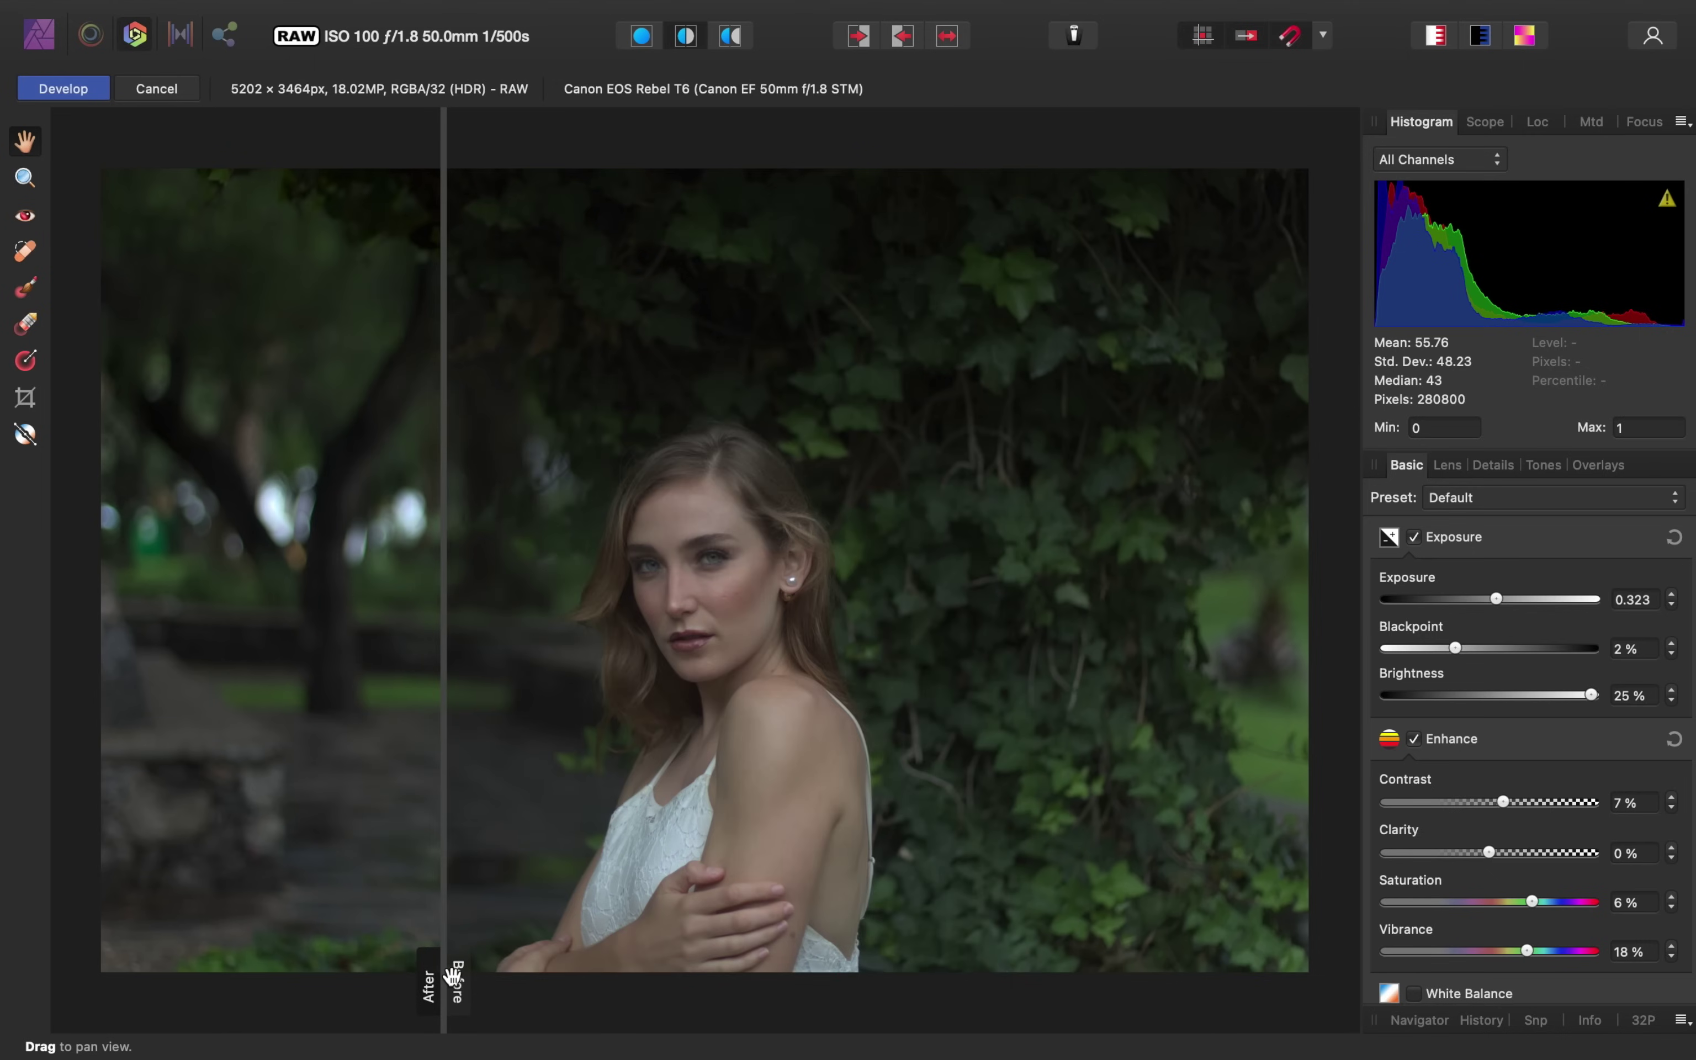
drag(444, 978, 1084, 918)
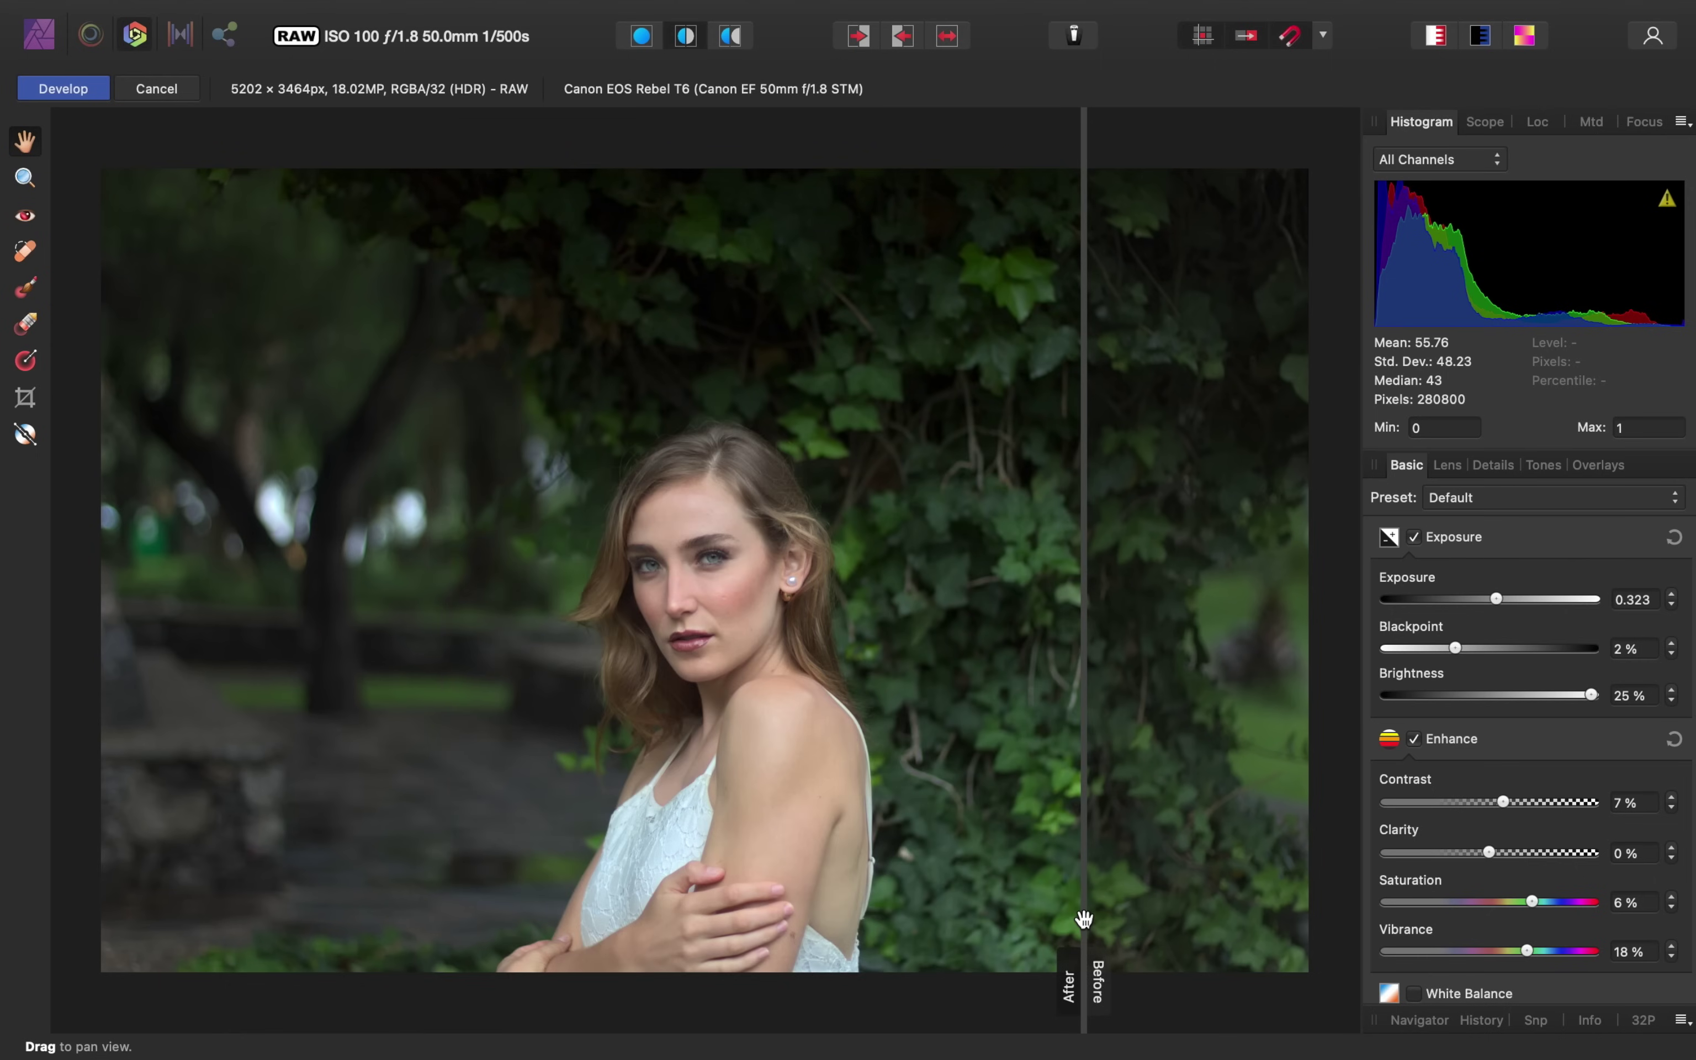
Step: Apply the Develop edits, baking them into a Background pixel layer in the Photo persona
click(76, 87)
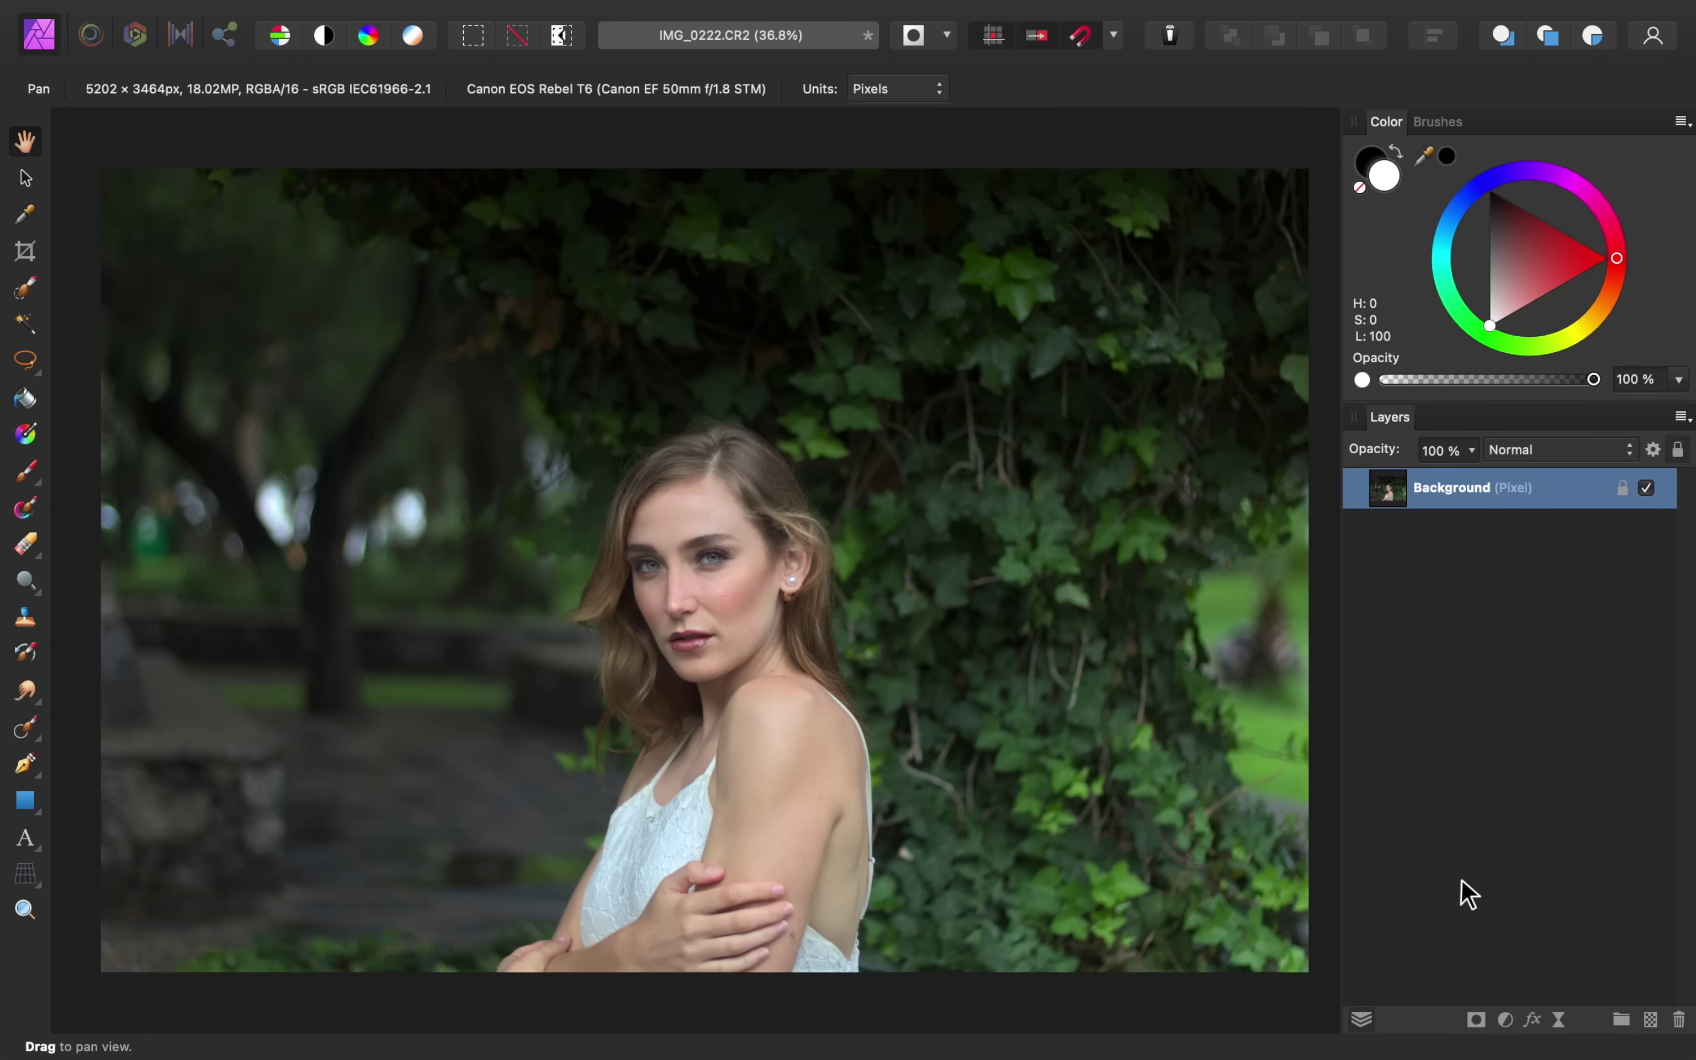
Step: Add a Brightness / Contrast adjustment layer at Brightness 5%, Contrast 16%, and toggle it to compare
click(1505, 1021)
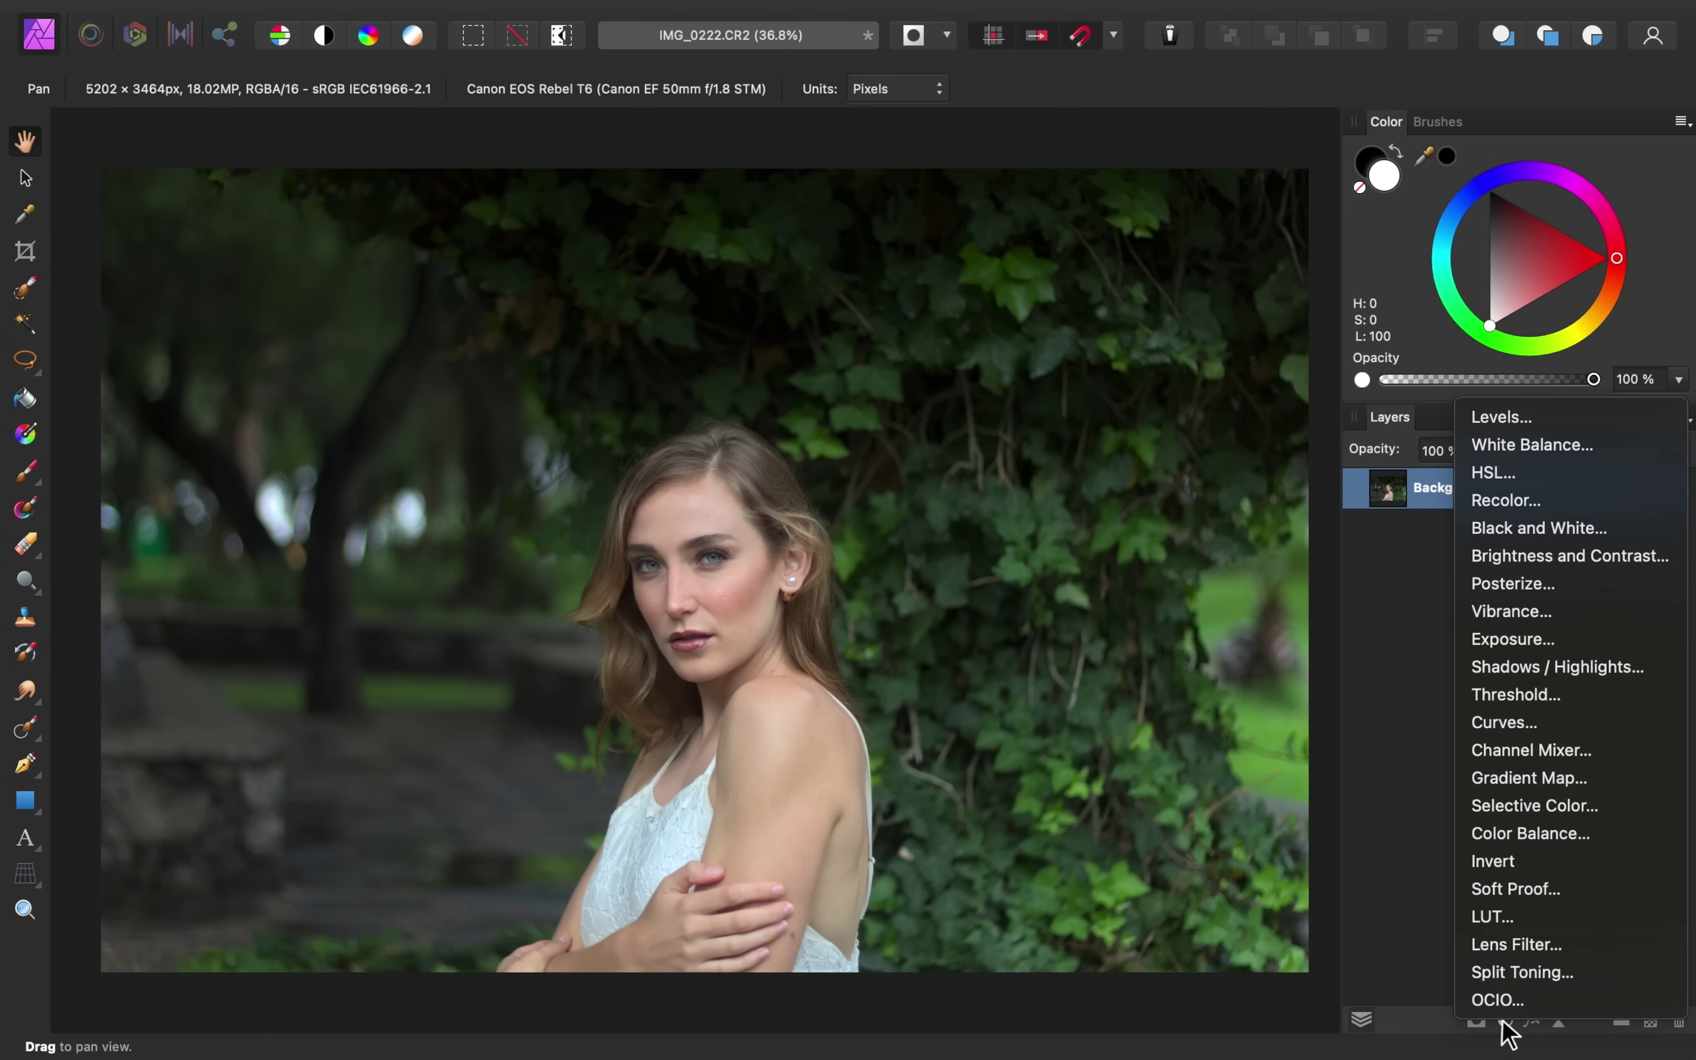
click(1574, 556)
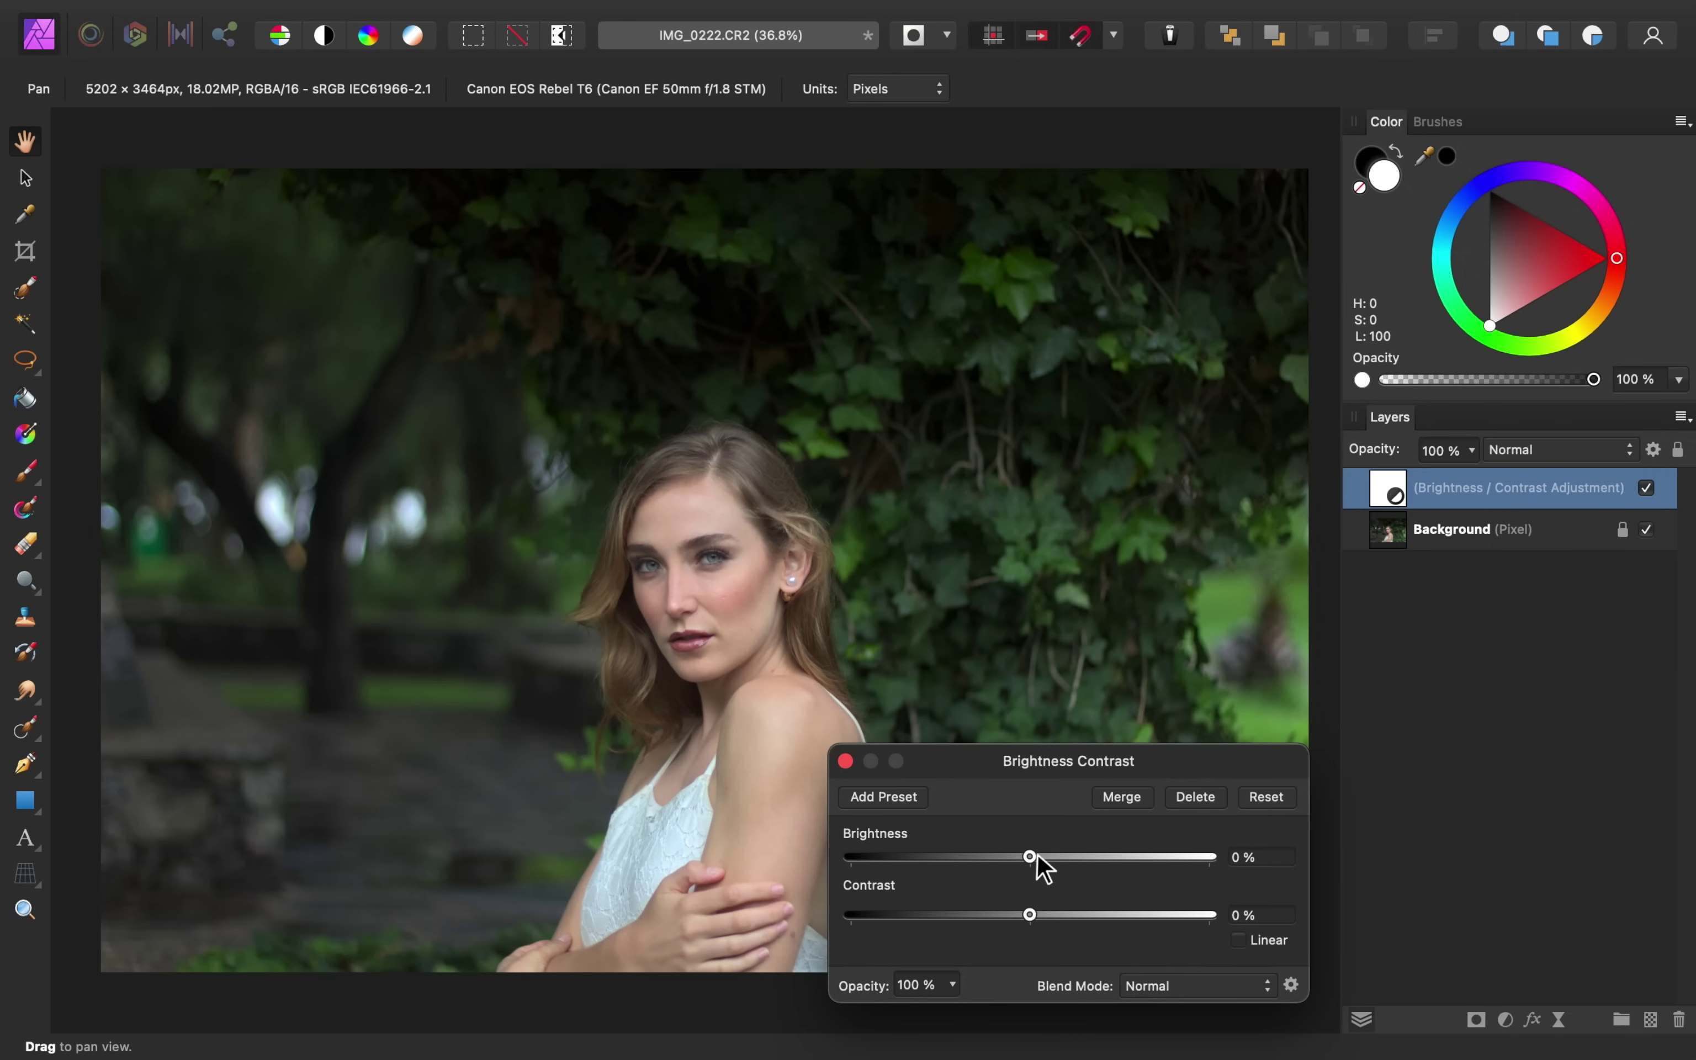
drag(1030, 858, 1059, 917)
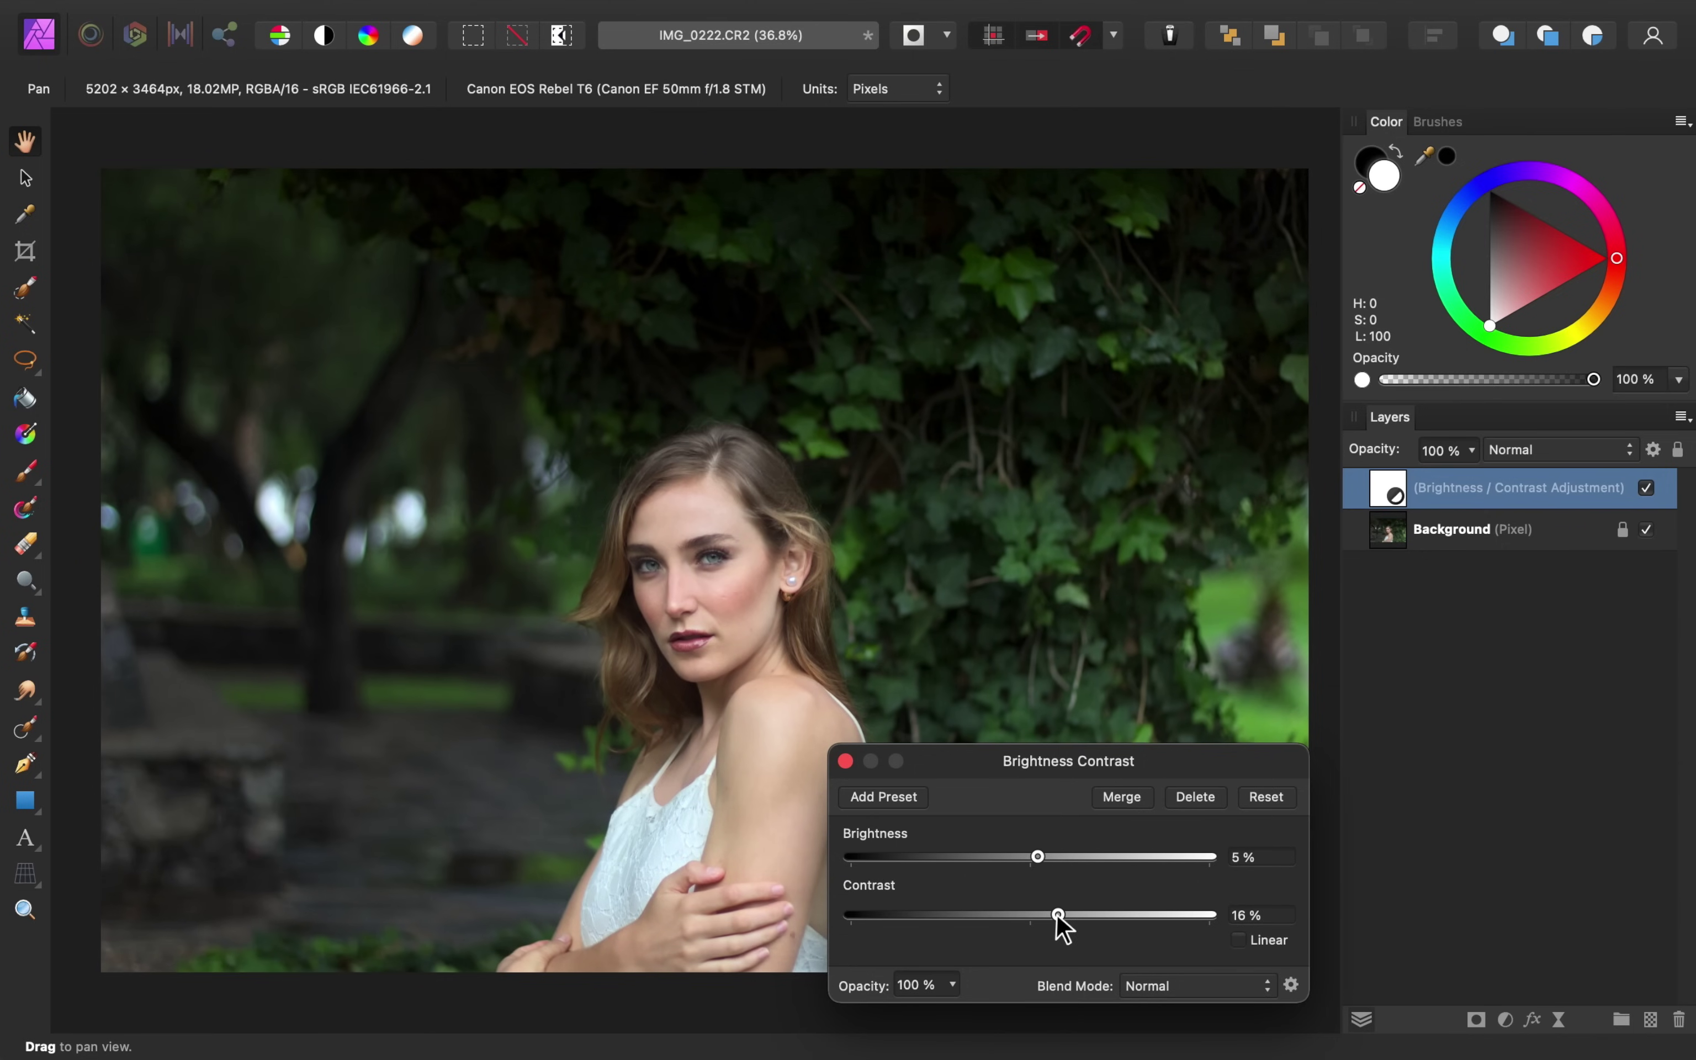
click(845, 761)
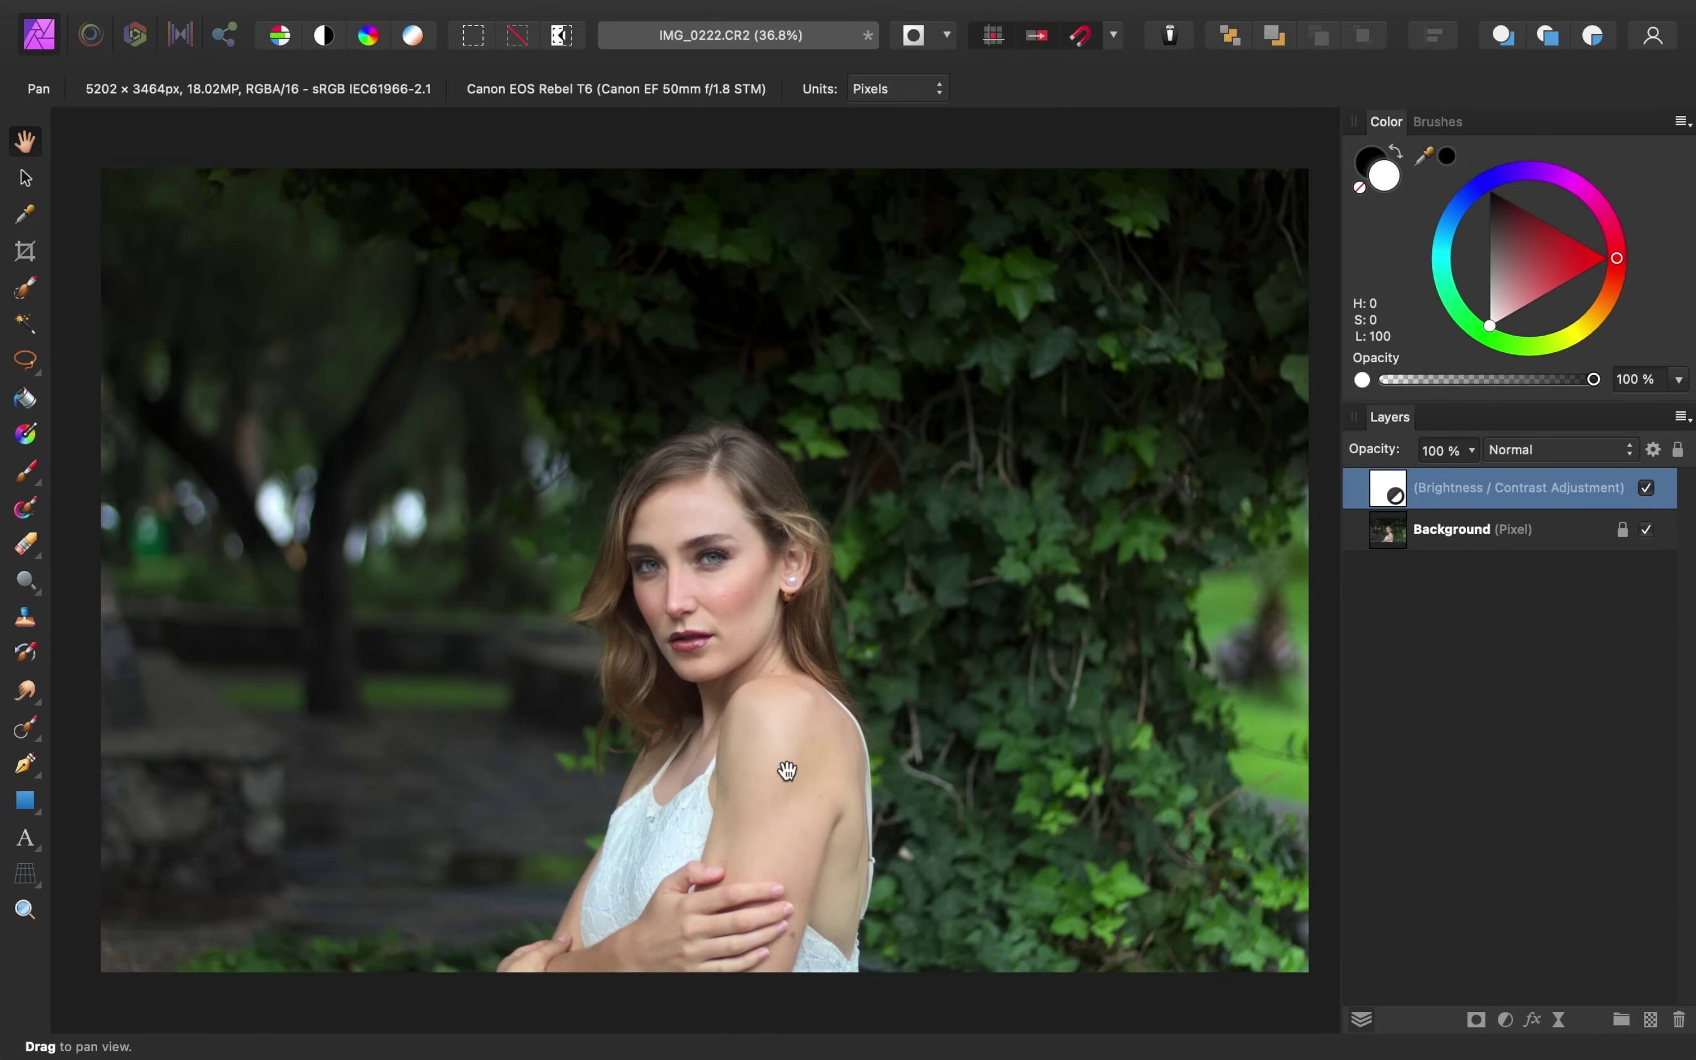
click(1646, 488)
click(1646, 488)
Step: Invert the Brightness/Contrast mask and paint white over her skin with a ~975 px brush
key(super+i)
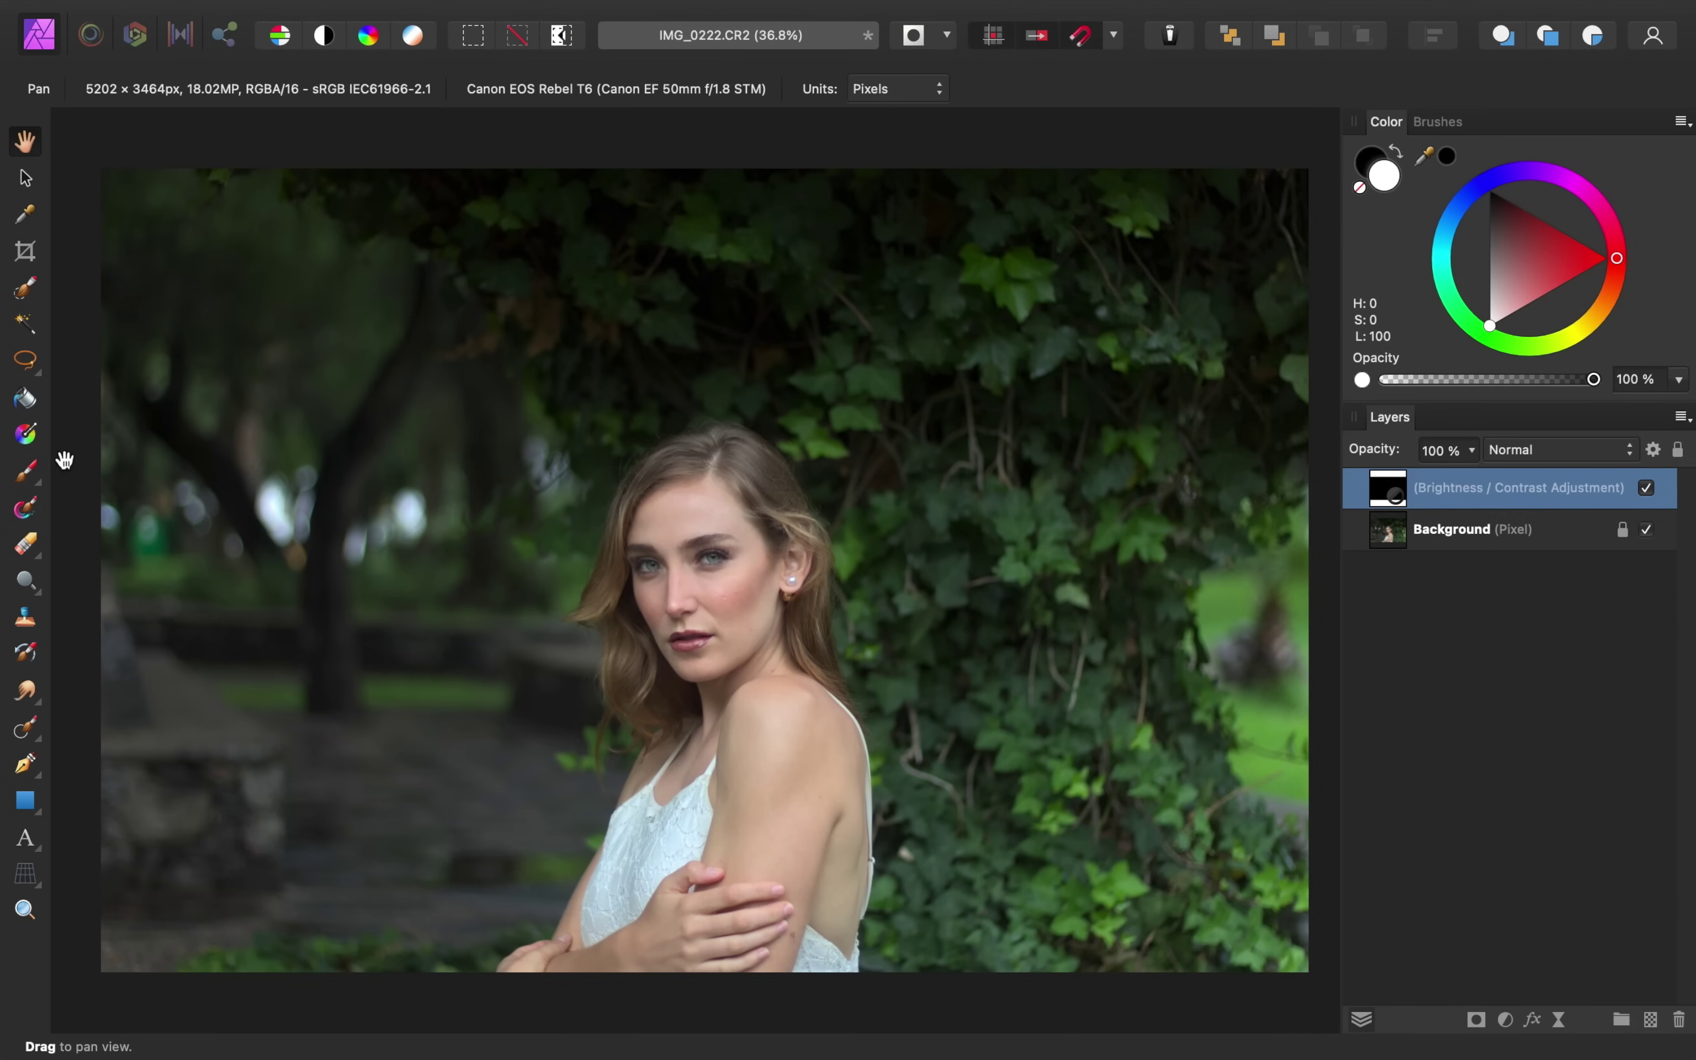
click(25, 471)
key(x)
click(1385, 176)
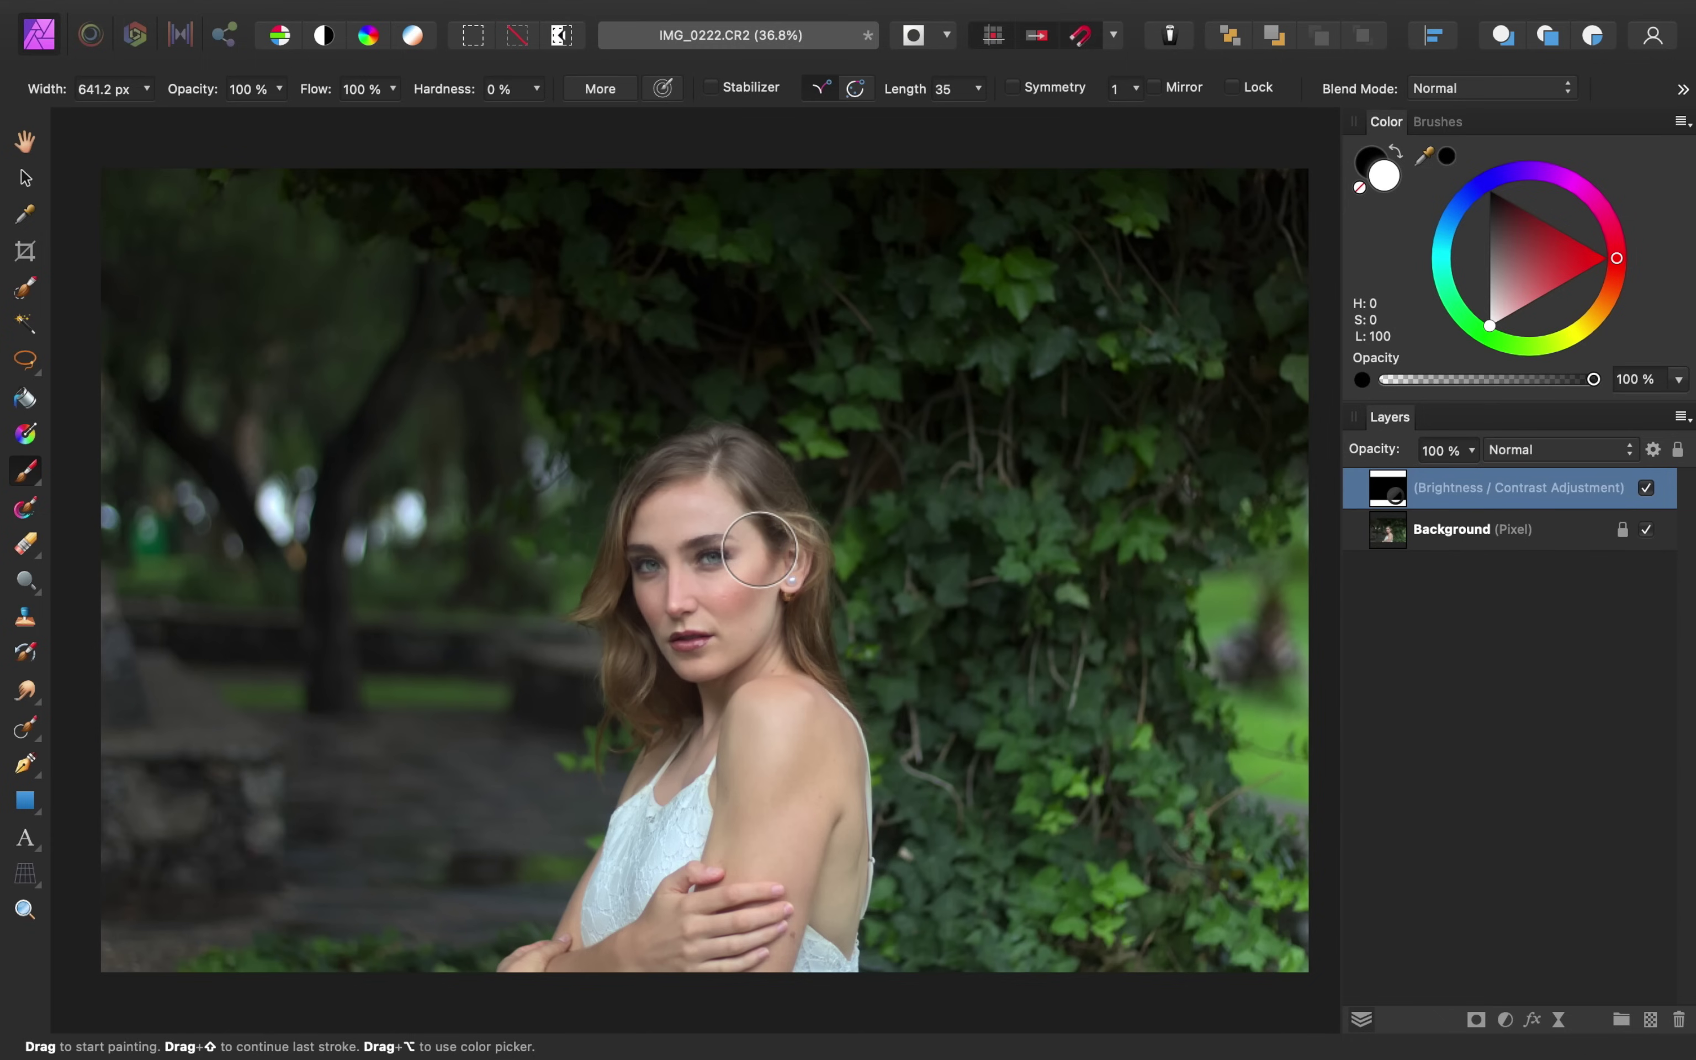
key(bracketright)
key(bracketright)
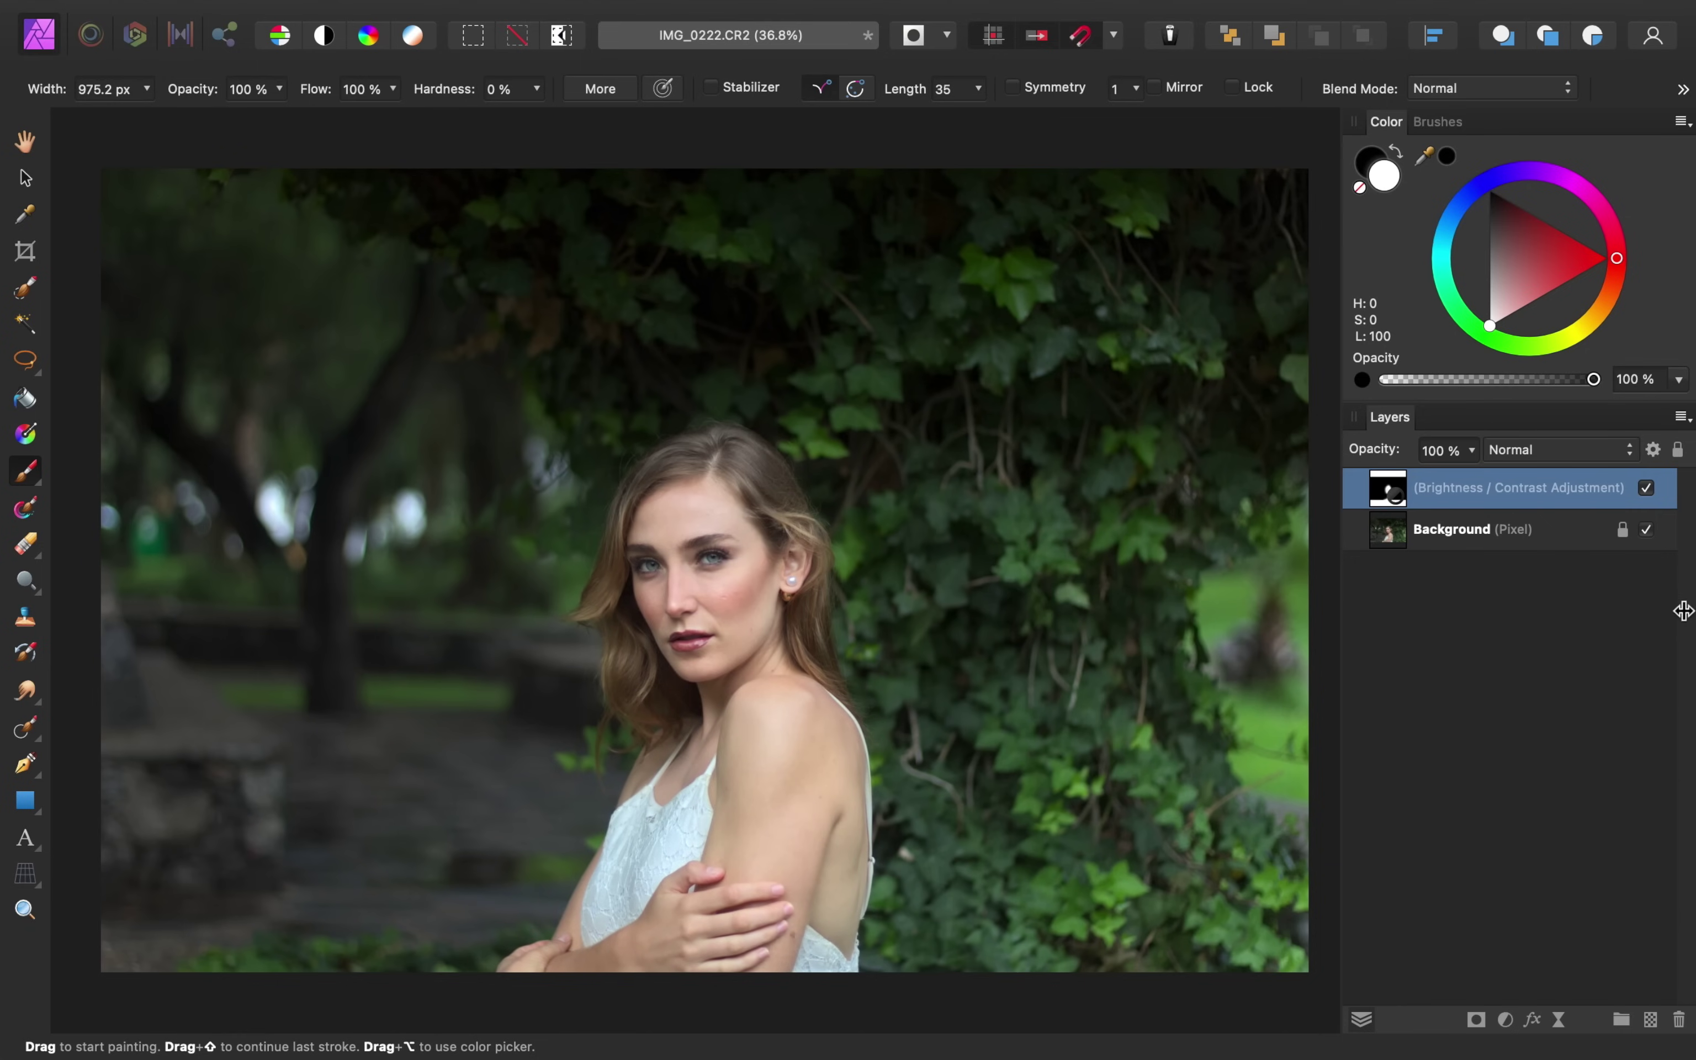
click(1647, 487)
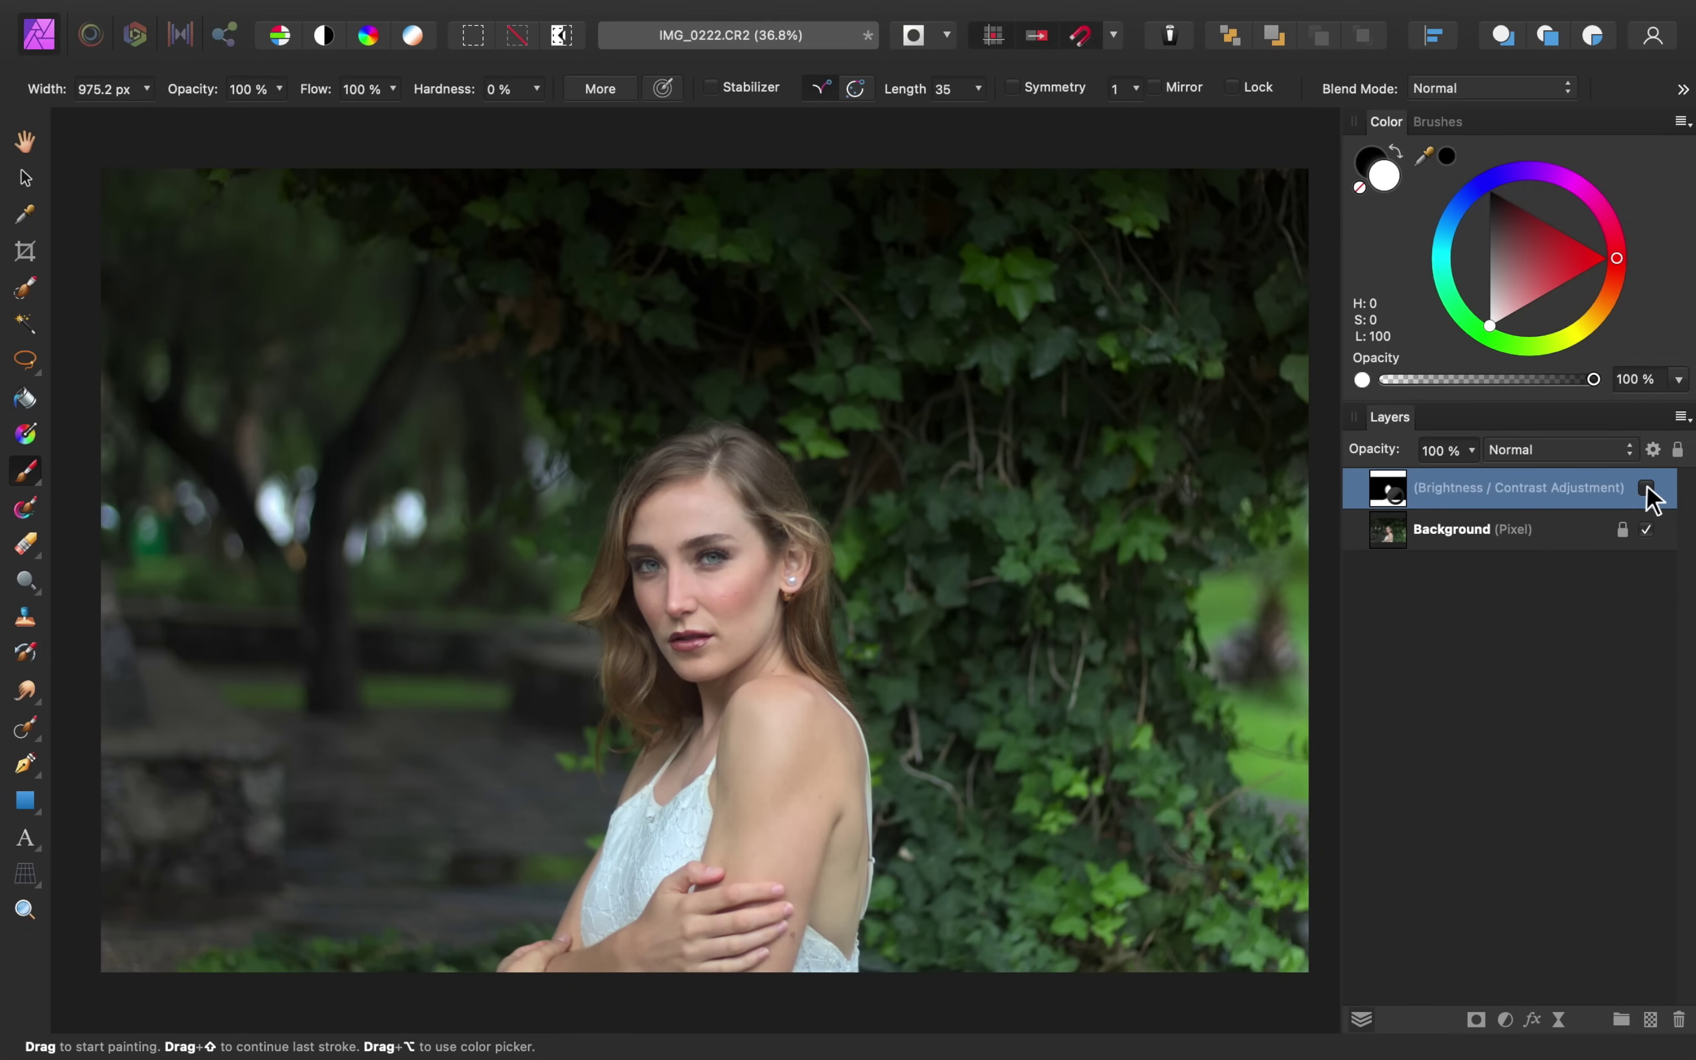
click(1647, 487)
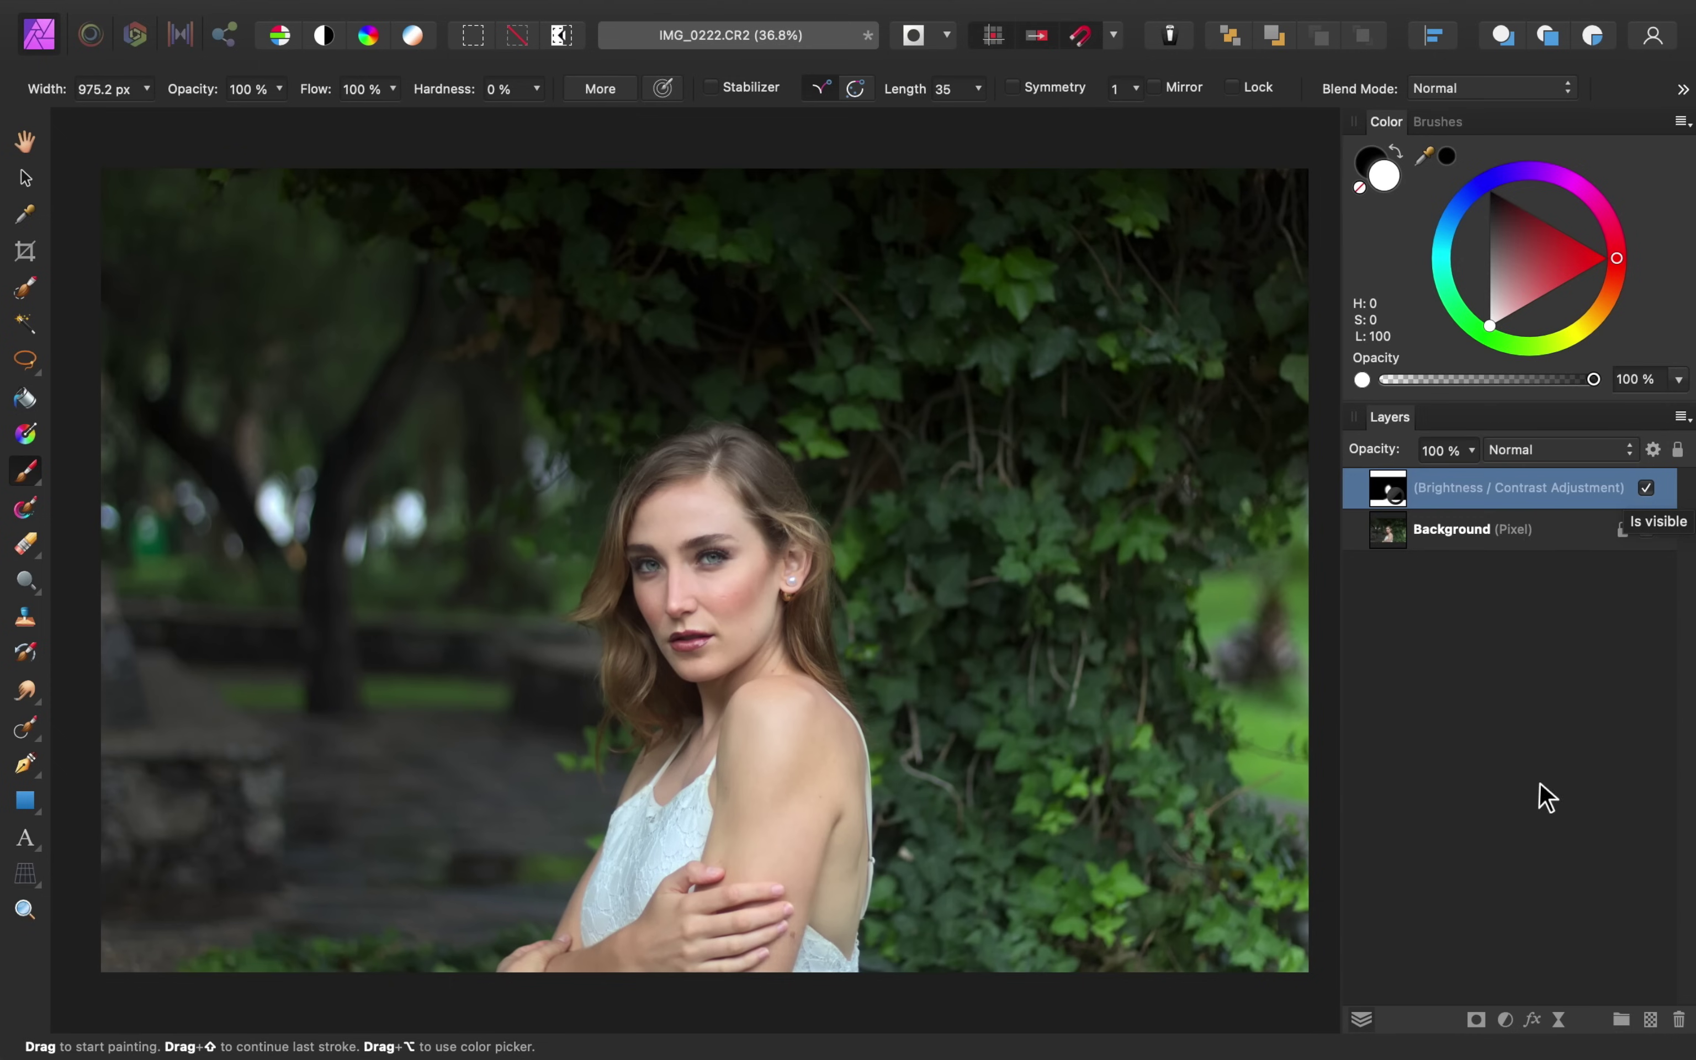
Step: Add a Color Balance layer, setting shadows Cyan/Red to -4% and slightly toward green
click(1505, 1021)
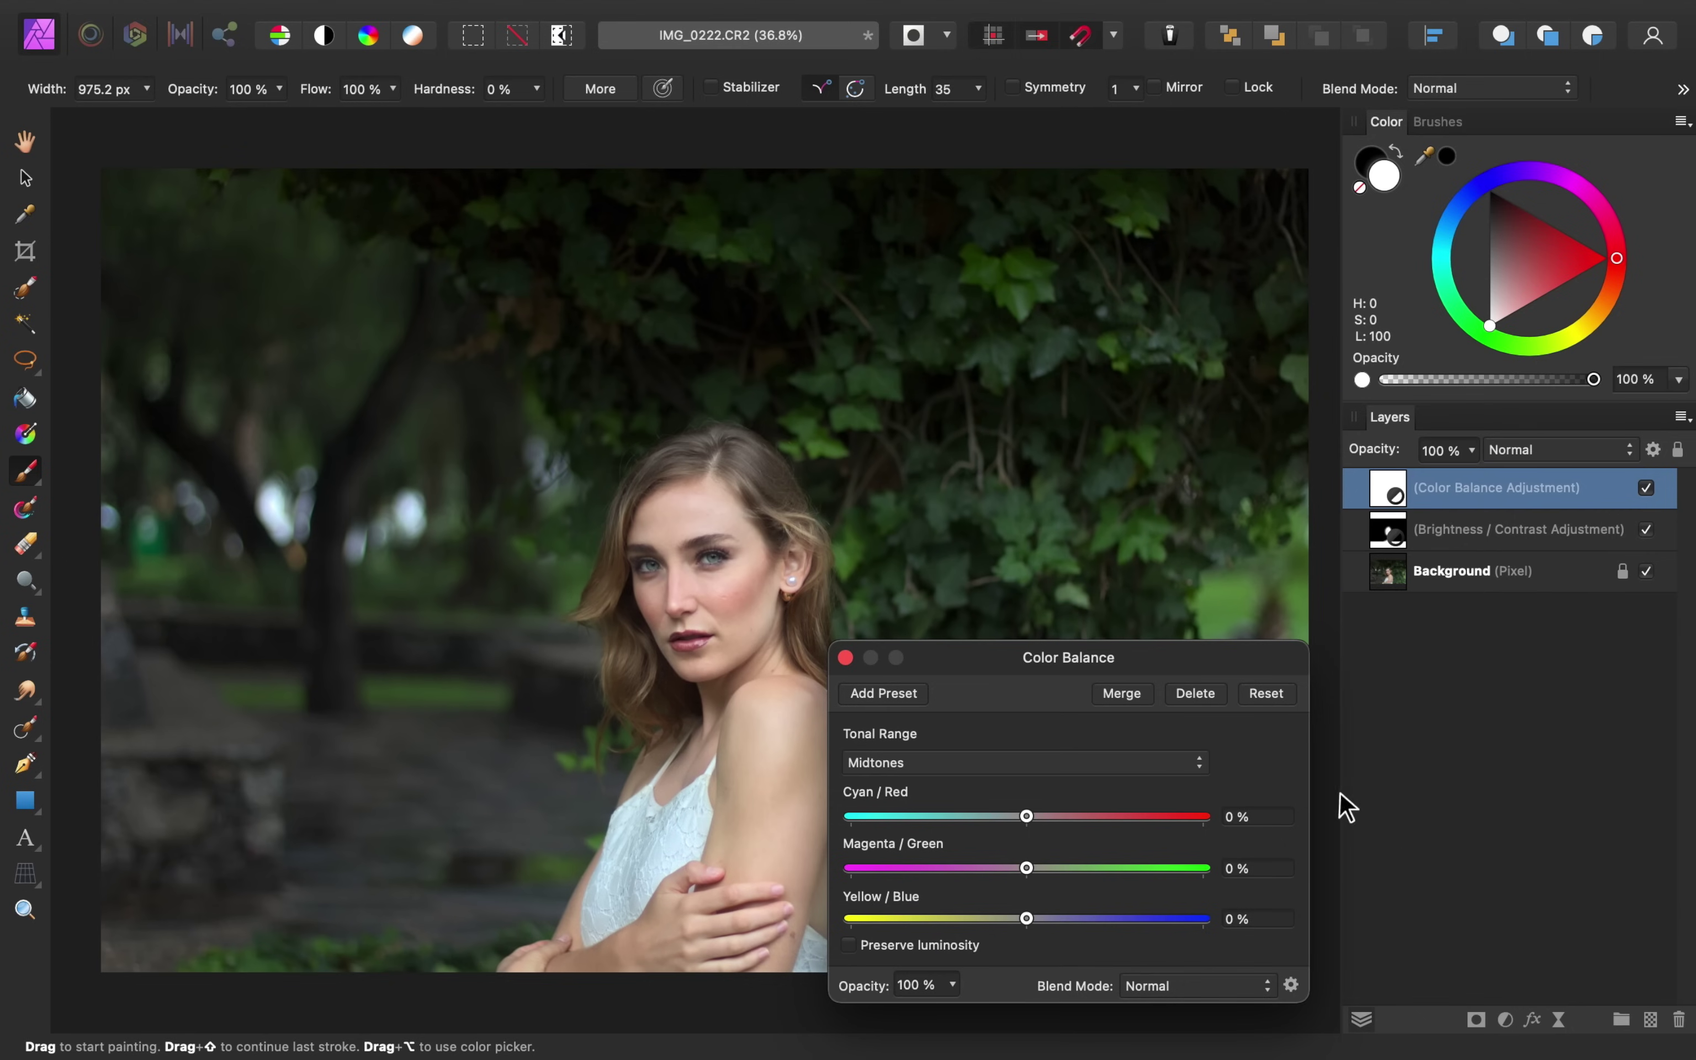
click(1099, 766)
click(1094, 743)
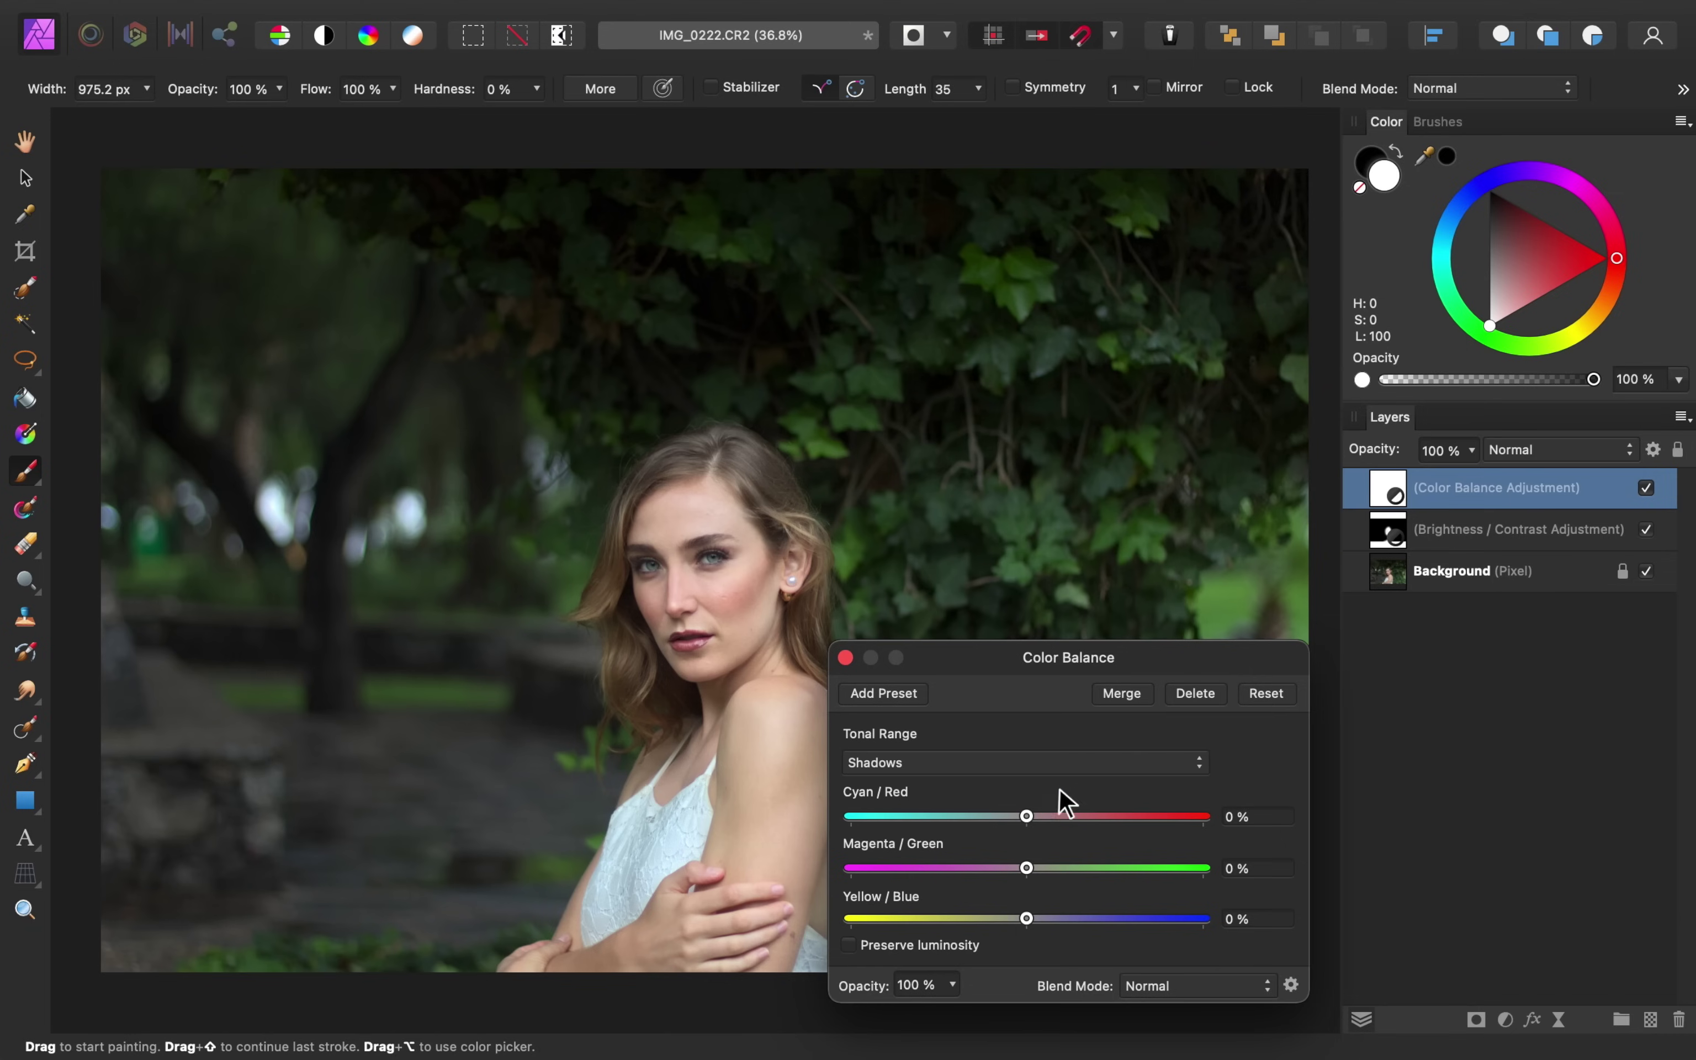
click(1015, 816)
drag(1020, 829, 1035, 868)
drag(1027, 920, 1036, 921)
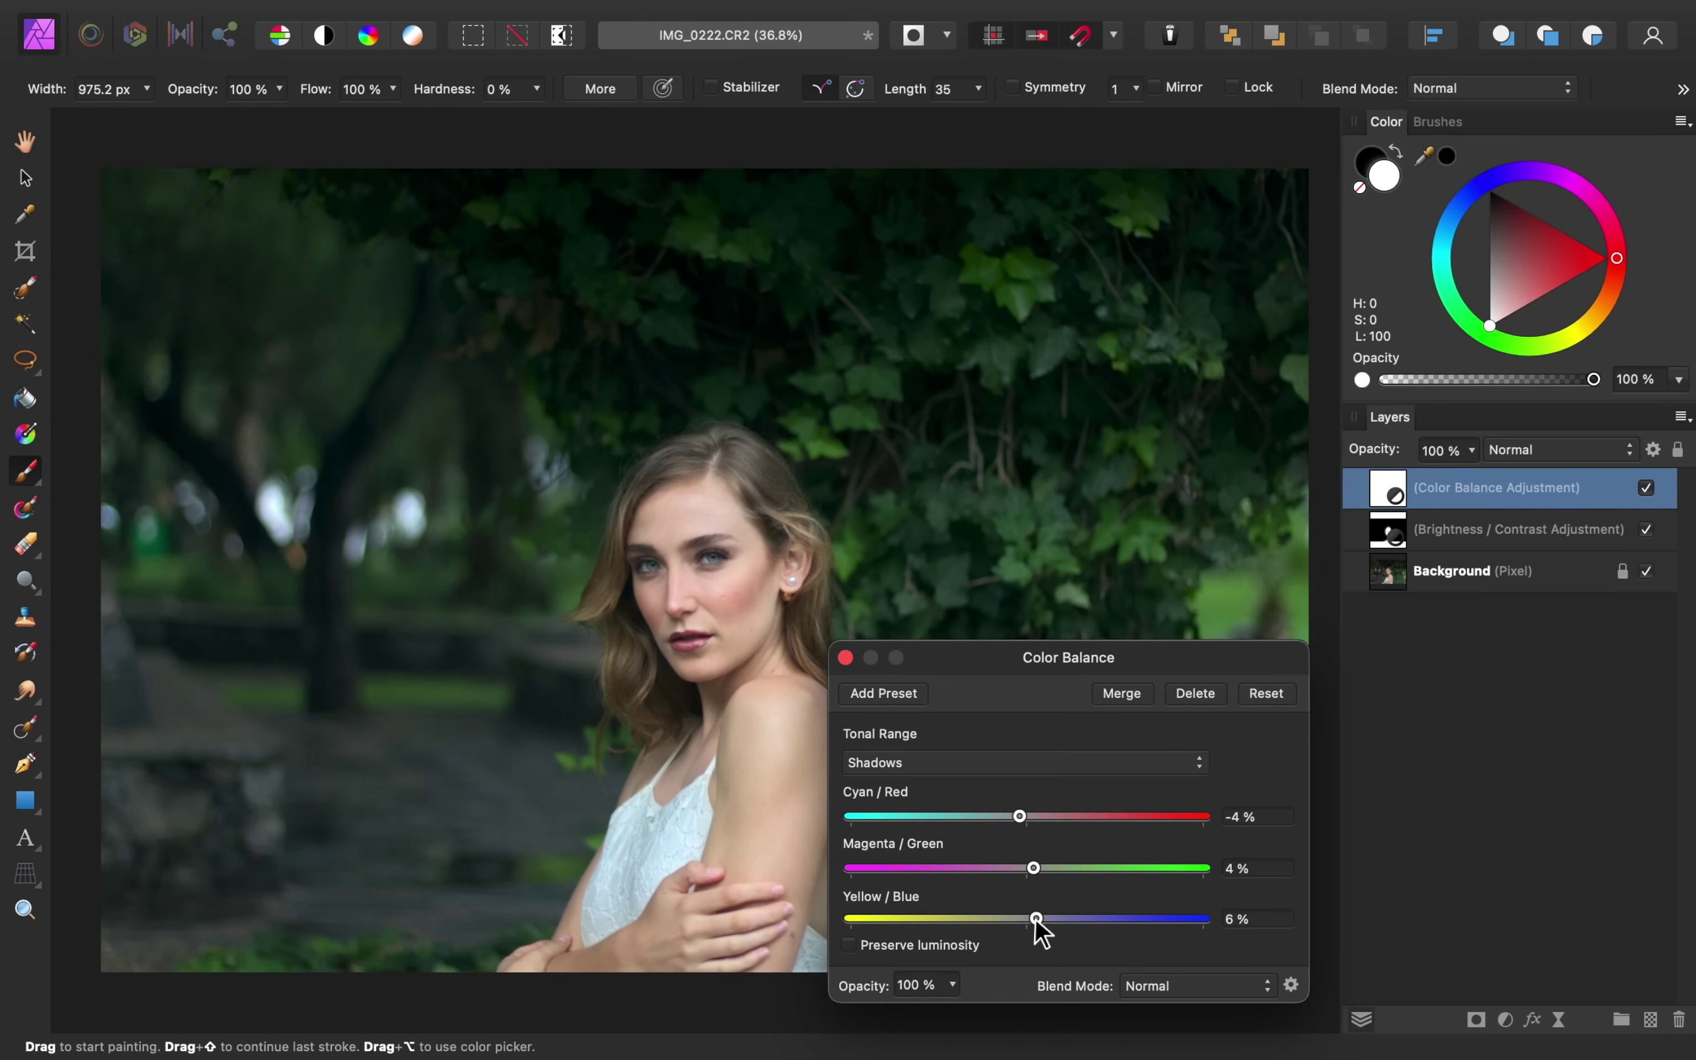
Step: Warm the midtones with Cyan/Red 8% and Yellow/Blue -8%
click(1012, 763)
click(1003, 784)
drag(1028, 814, 1044, 815)
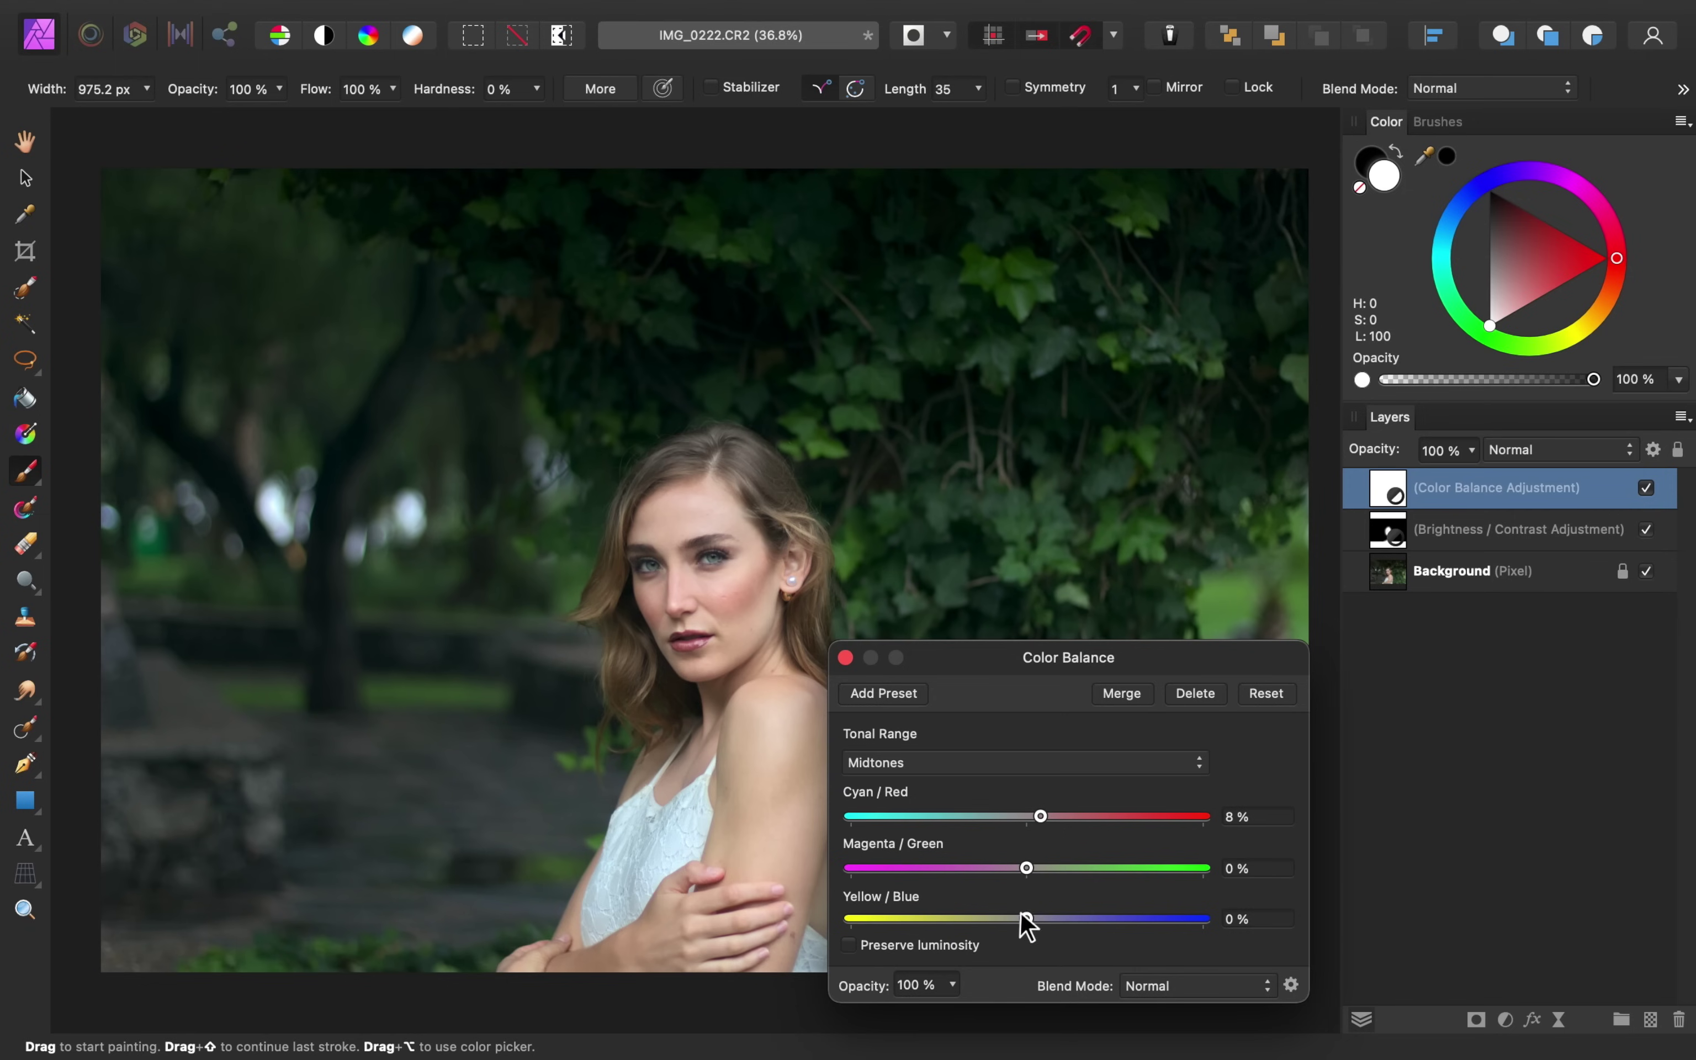
drag(1025, 920, 1012, 920)
Step: Warm the highlights with Cyan/Red 8% and Yellow/Blue -15%
click(1009, 766)
click(1003, 792)
drag(1027, 818, 1038, 815)
drag(1025, 919, 1000, 920)
Step: Close the Color Balance panel and toggle the layer off and on twice to compare
click(845, 658)
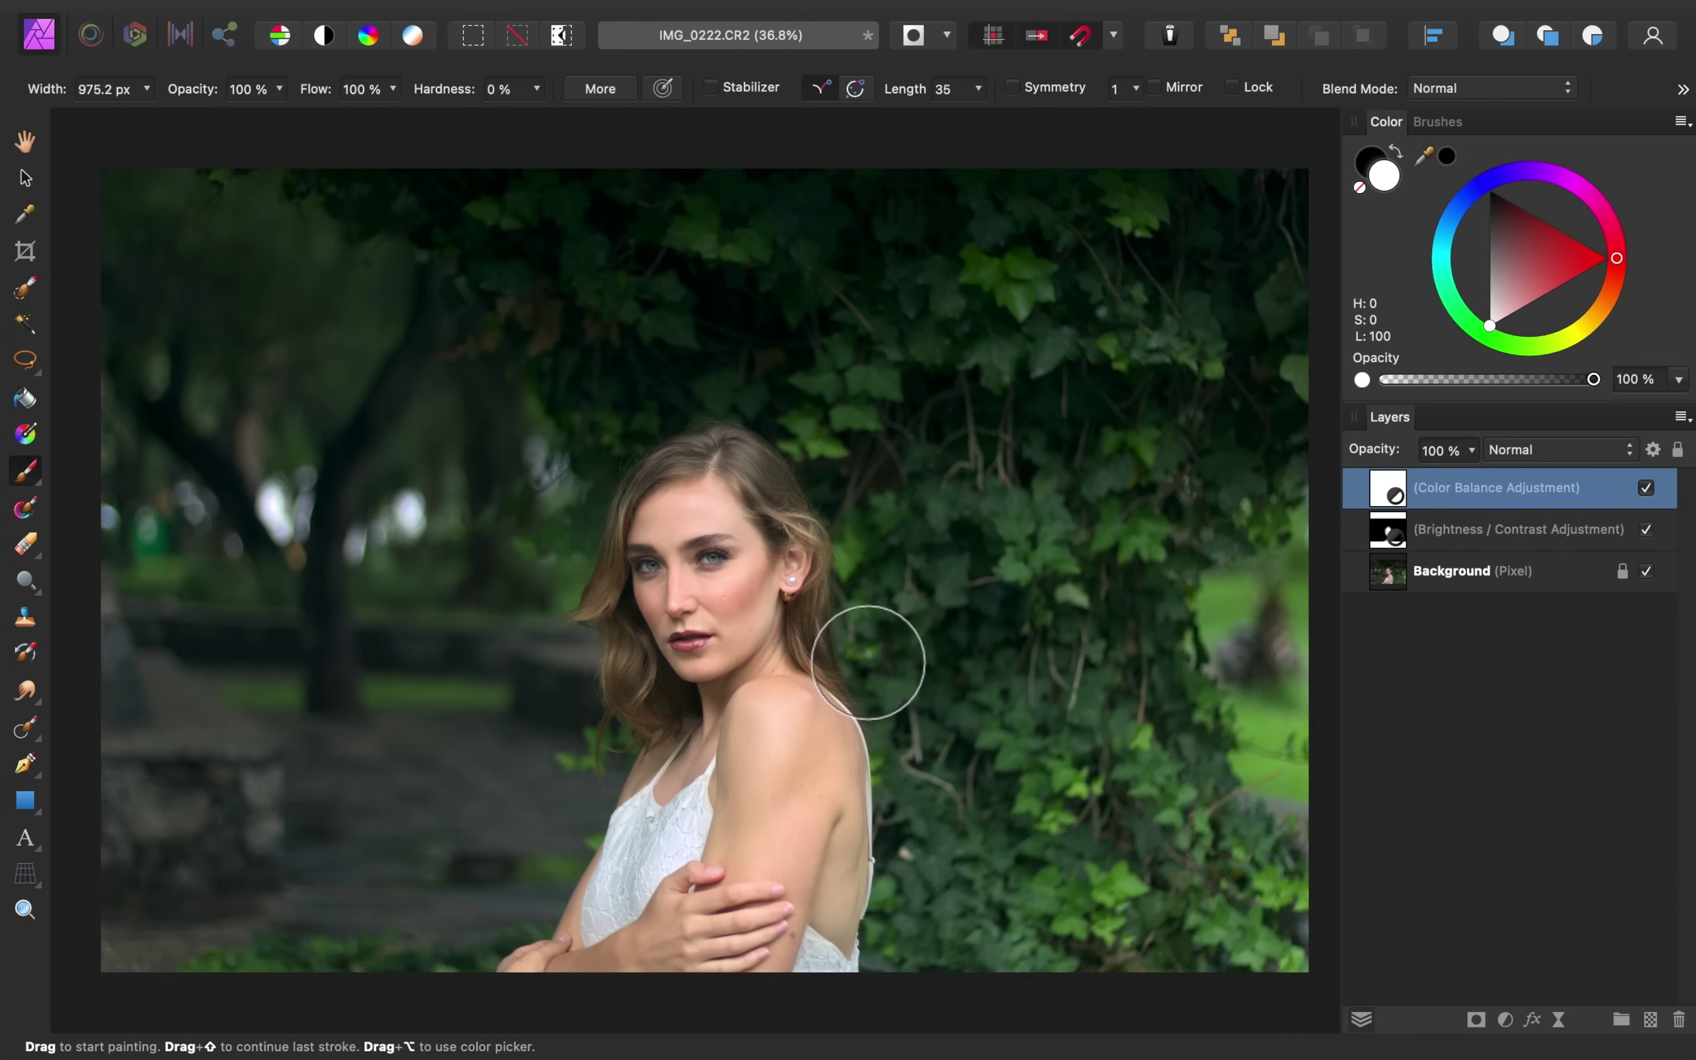
click(1646, 488)
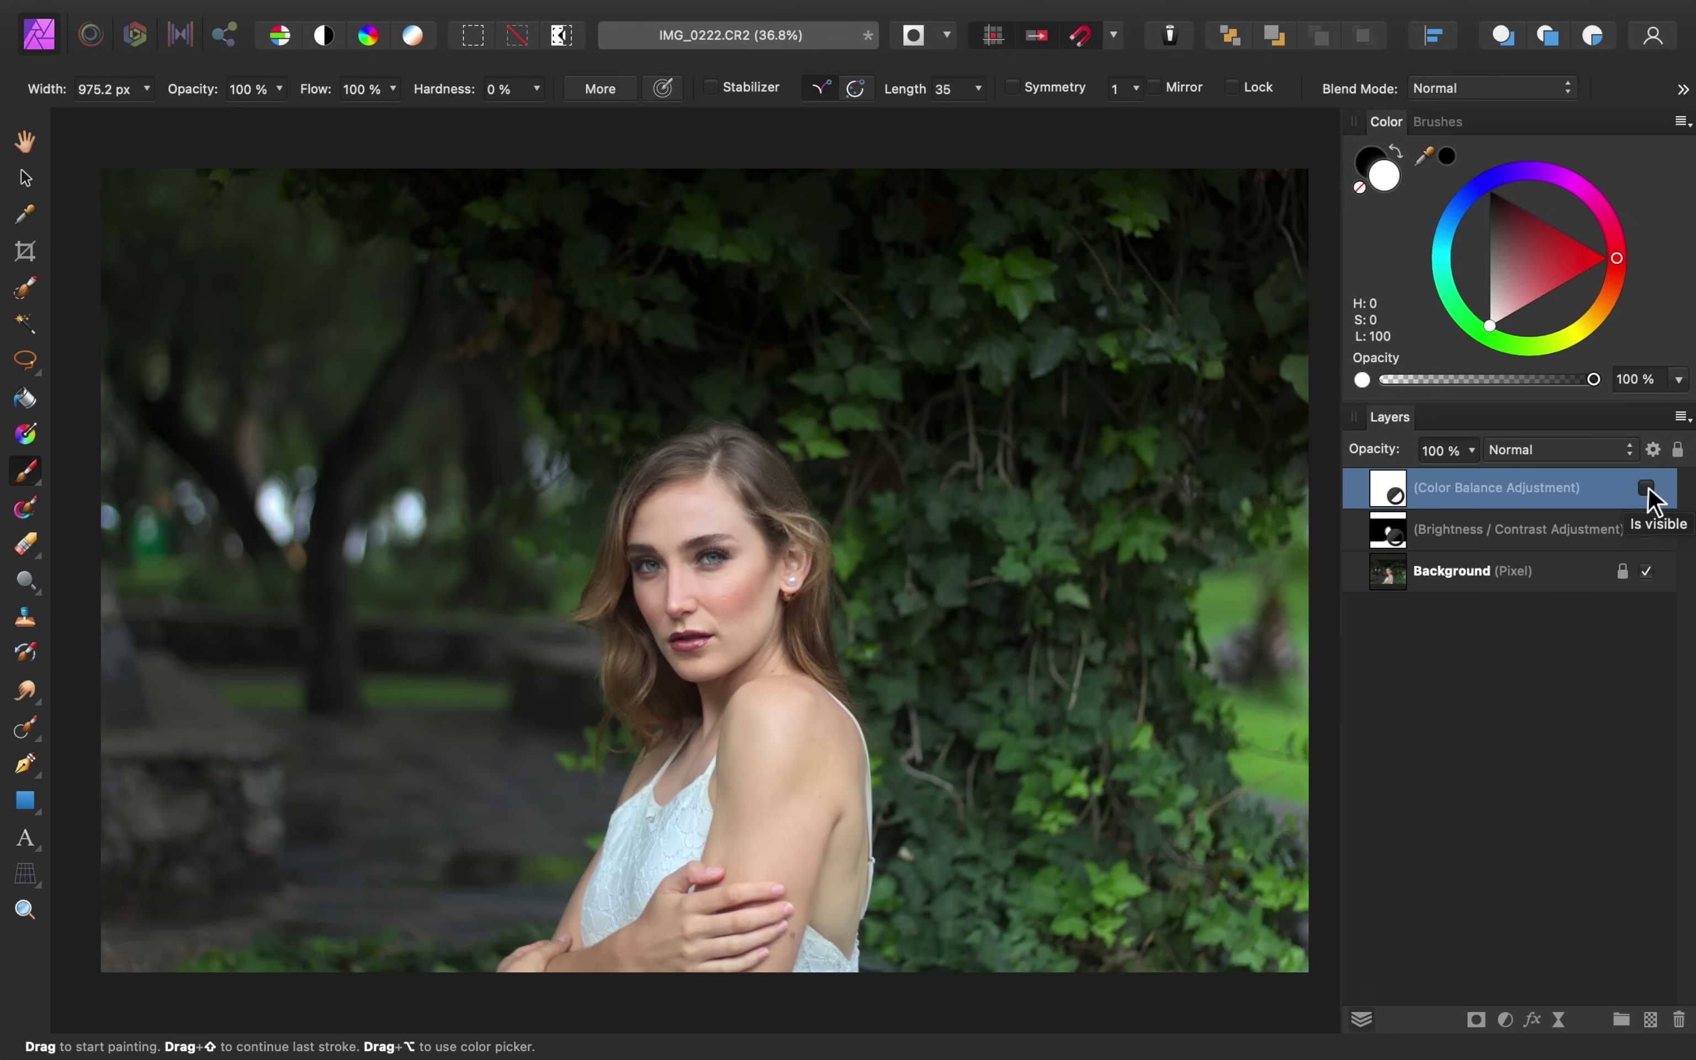
click(1647, 488)
click(1646, 488)
click(1646, 488)
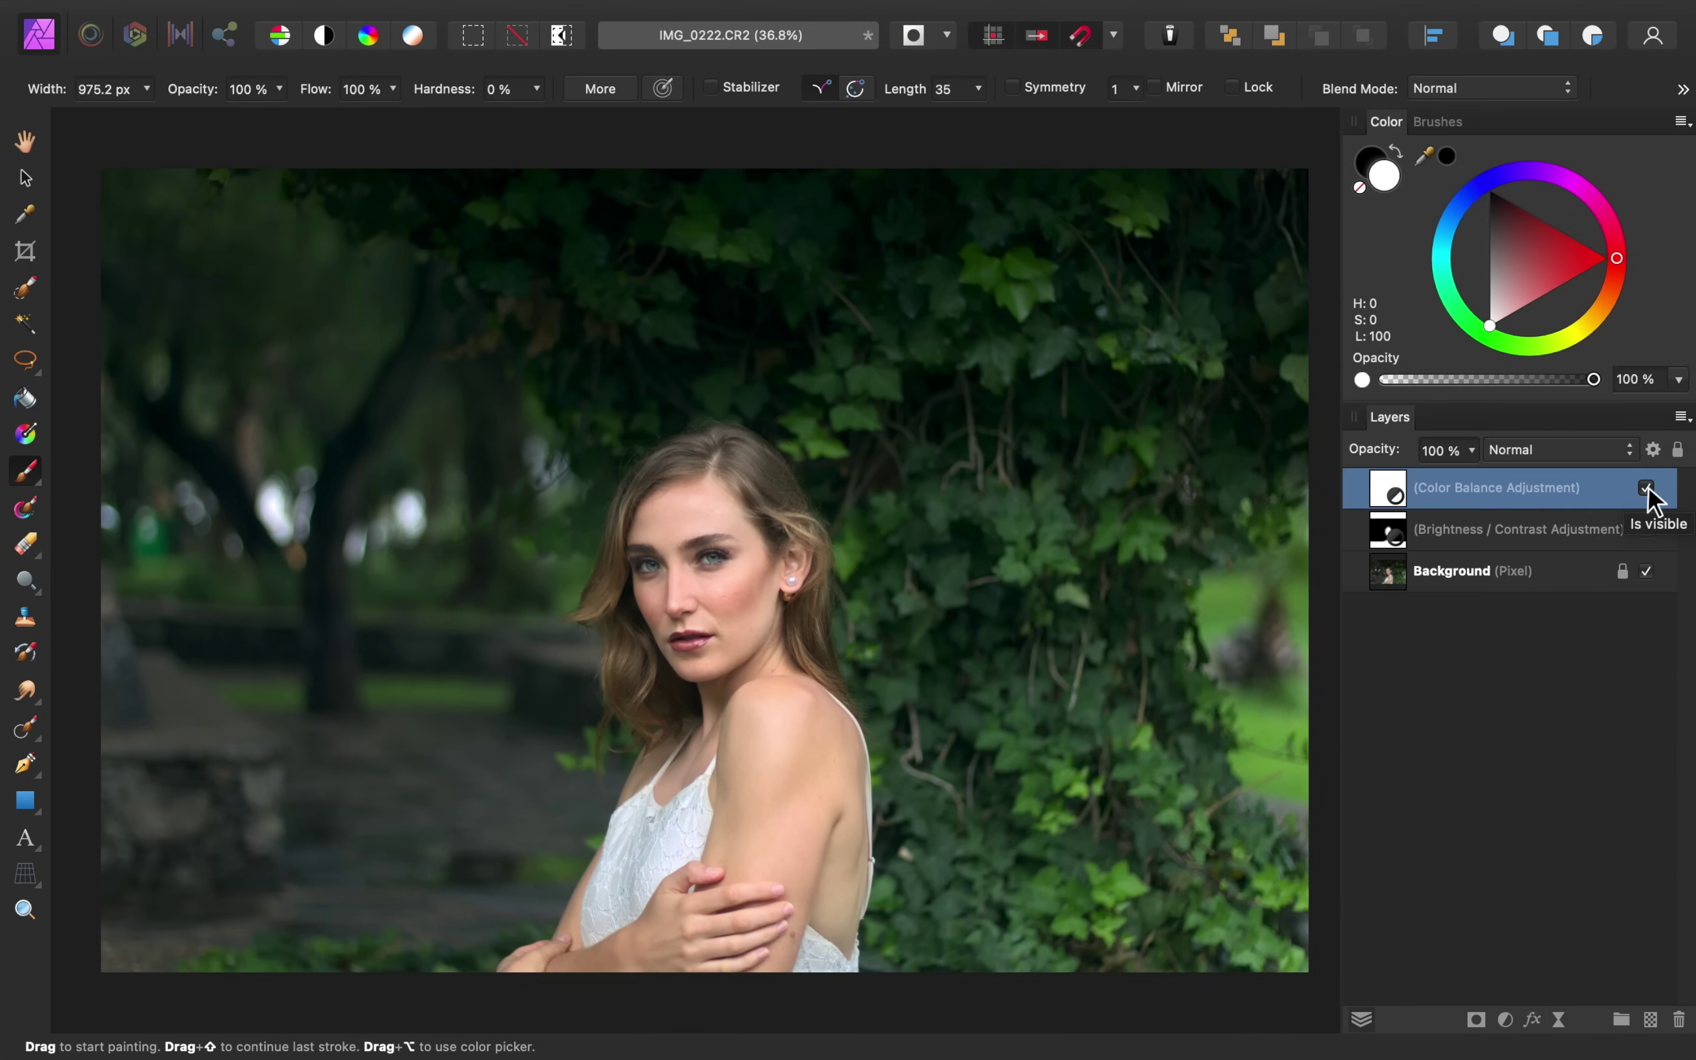